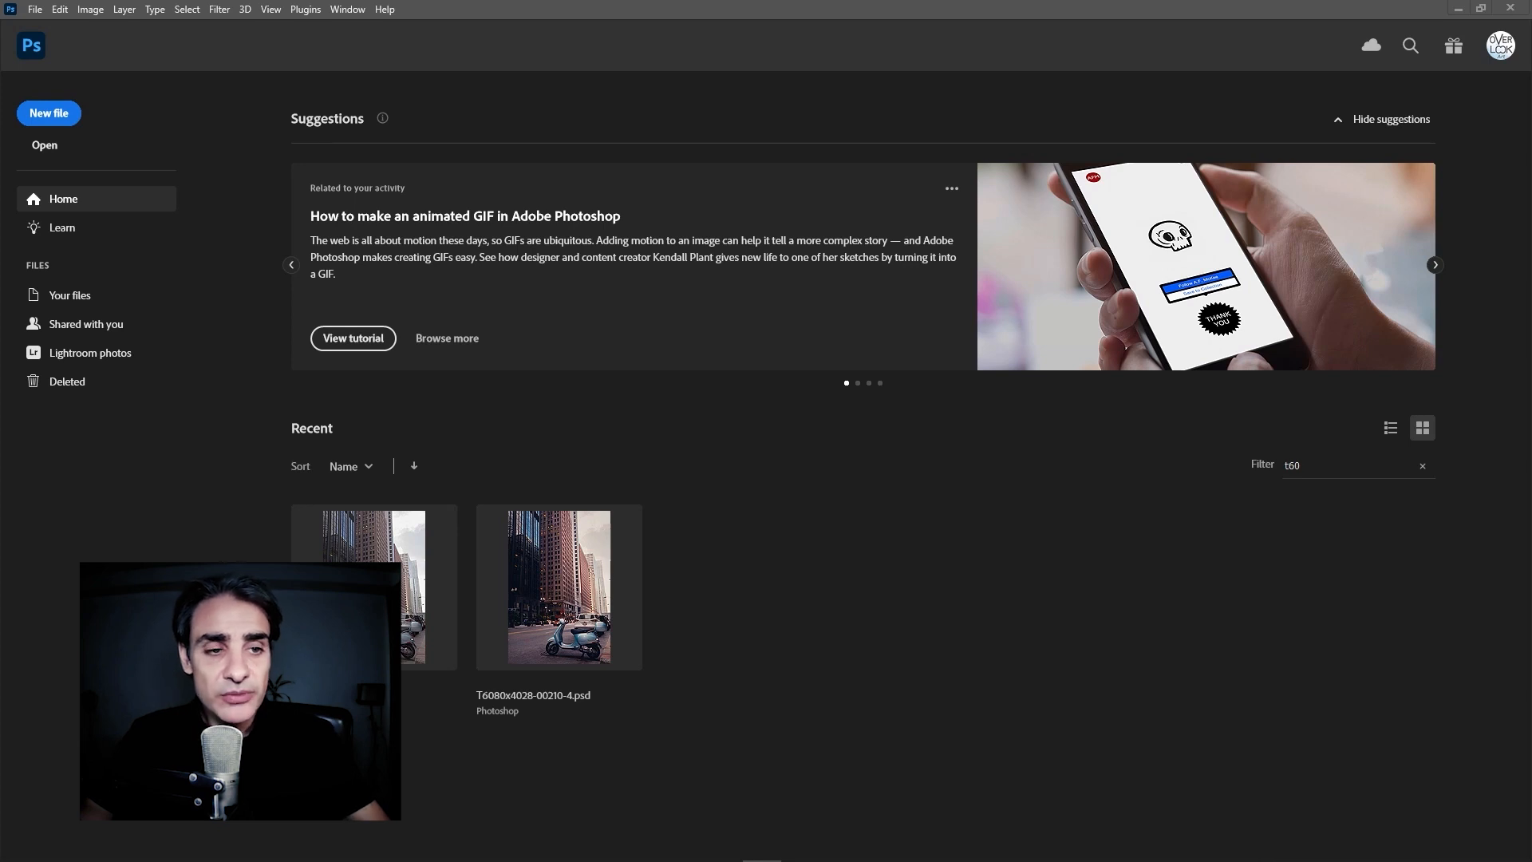
Open the recent raw photo of the parked scooter on a city street as a smart object
click(348, 554)
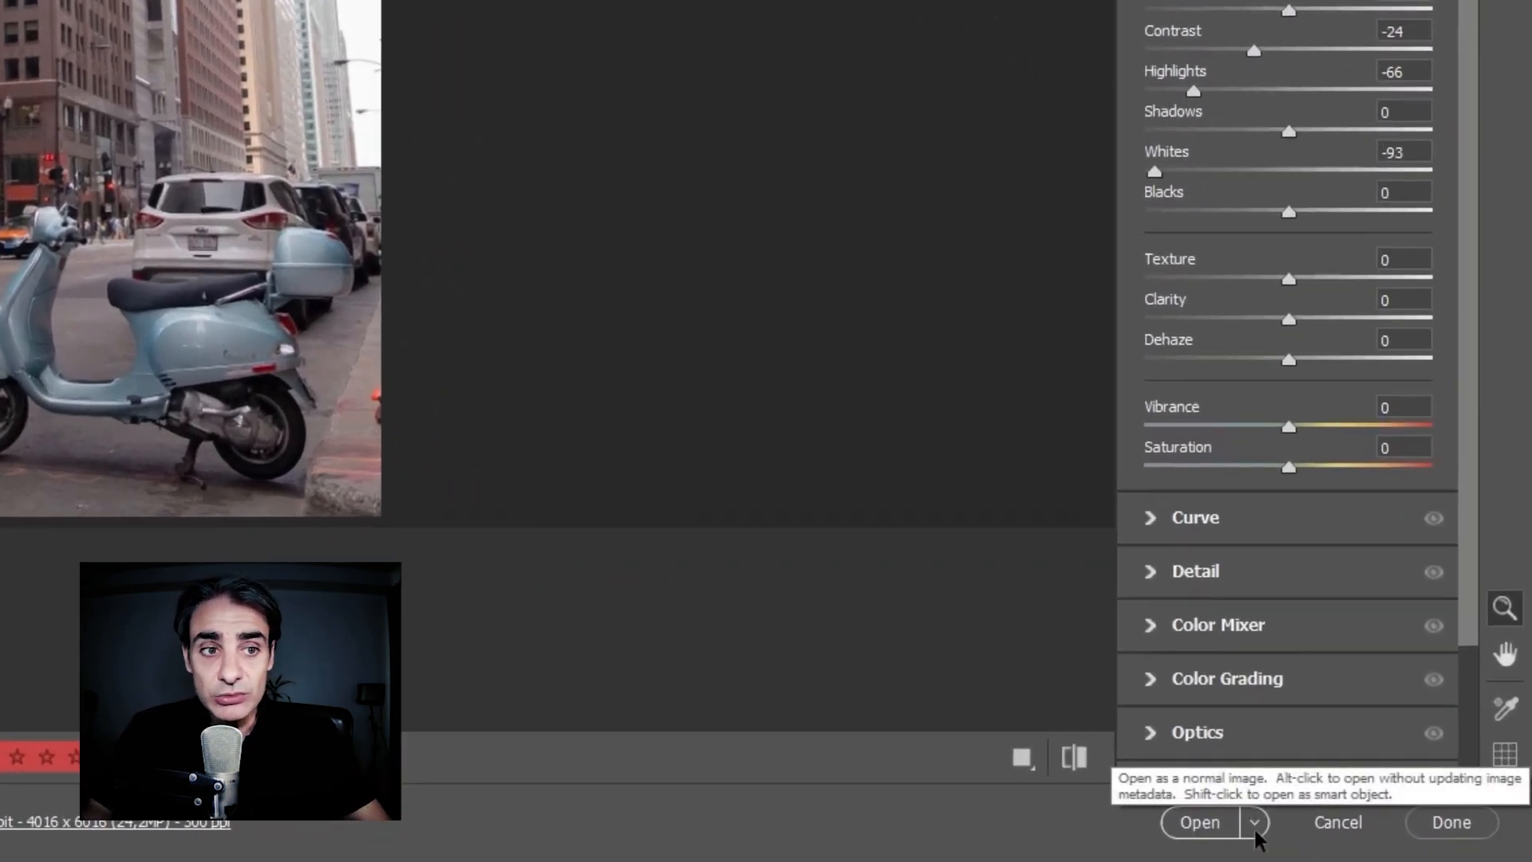
click(1366, 838)
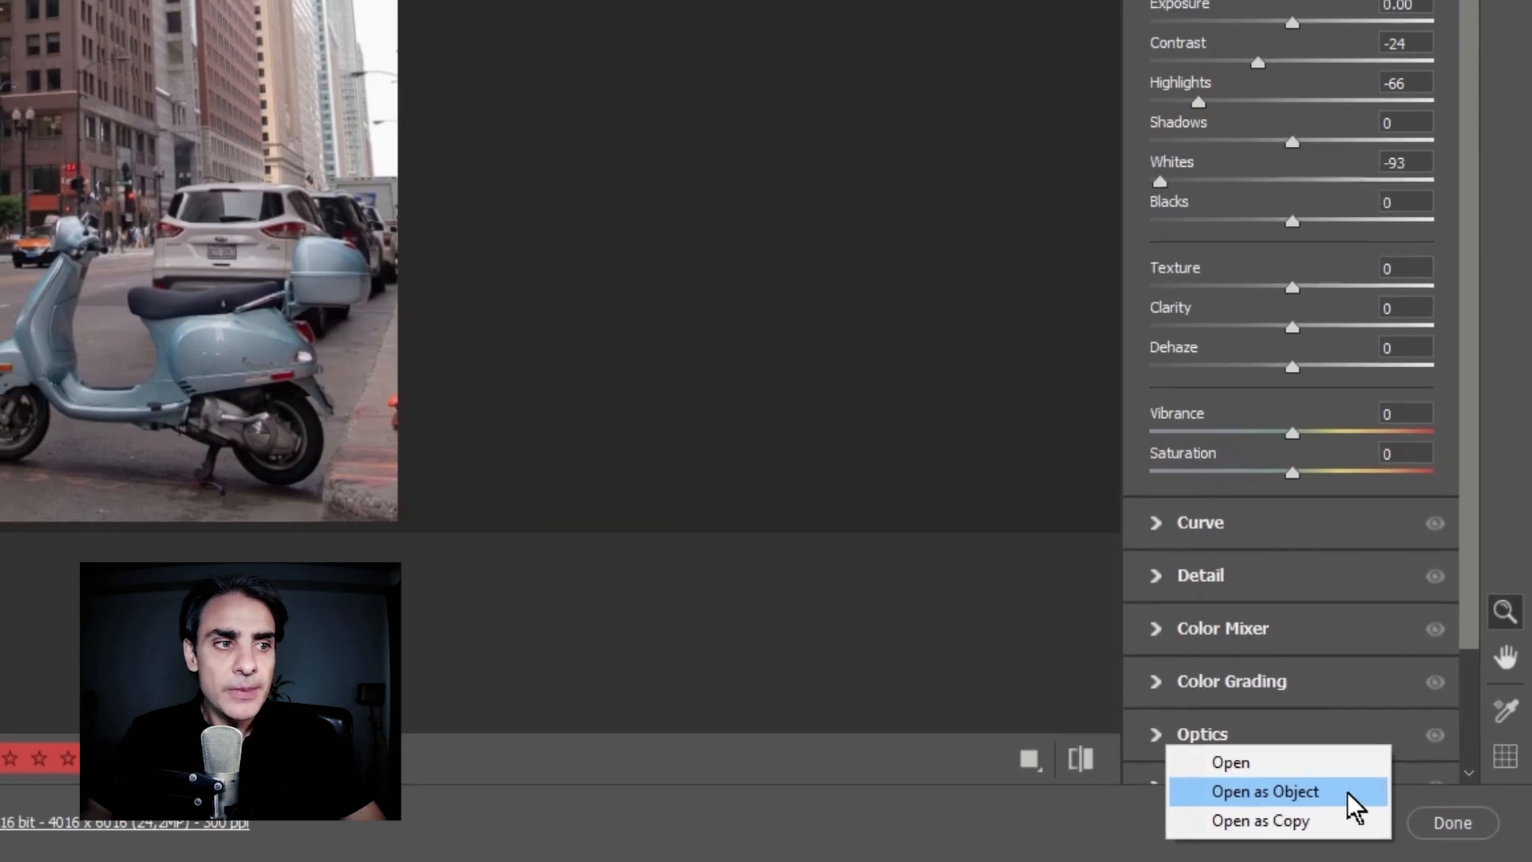
click(1347, 791)
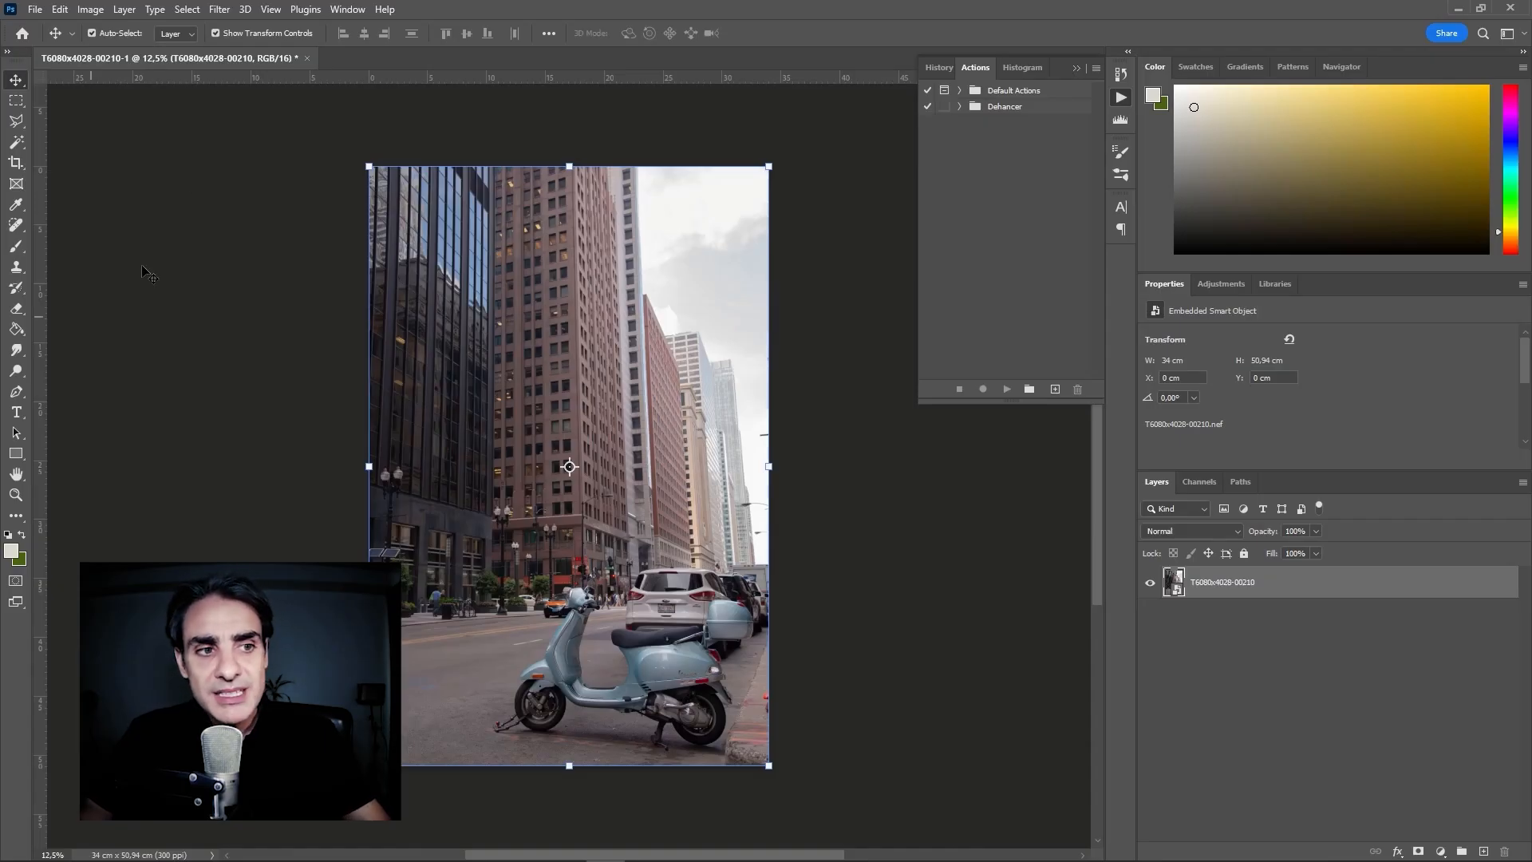
Start the Dehancer filter on the smart object layer
click(220, 9)
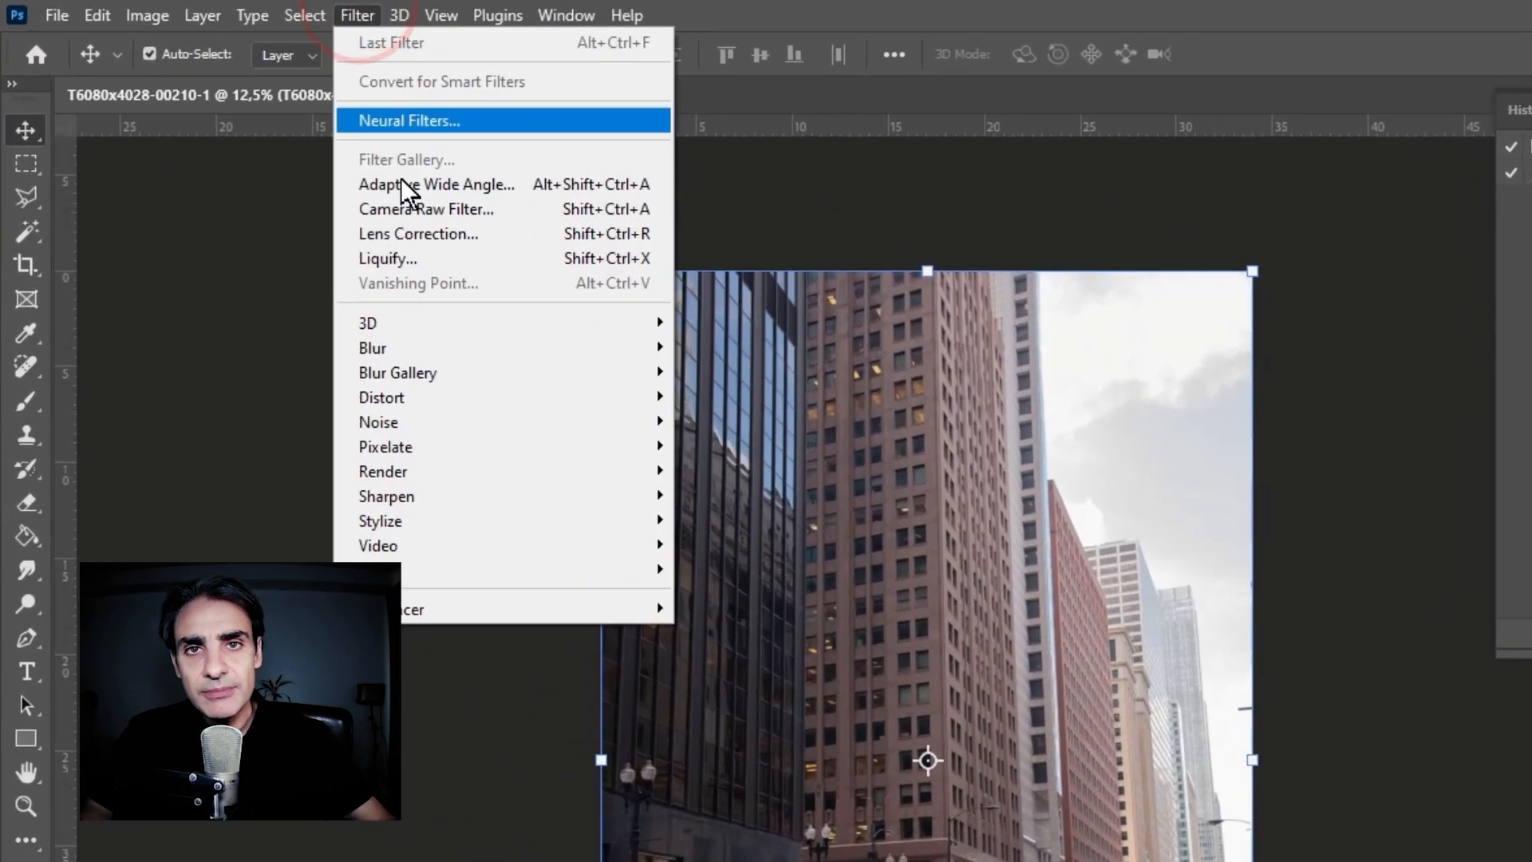
mouse_move(528, 608)
click(749, 610)
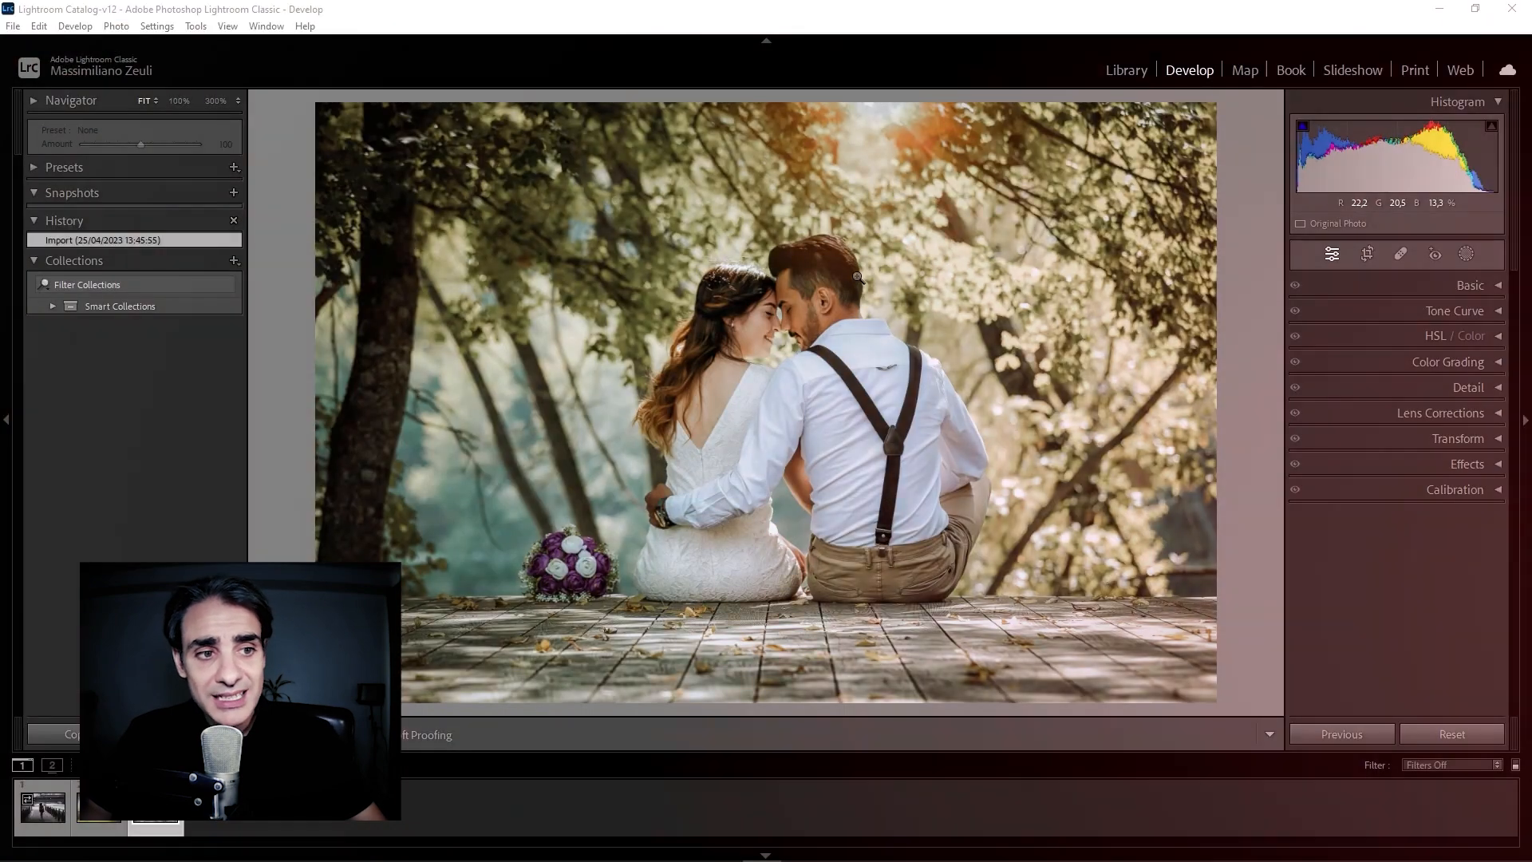
In Lightroom Classic, send the wedding couple photo to DehancerLightroom as a 16-bit sRGB TIFF copy with Lightroom adjustments
right_click(869, 273)
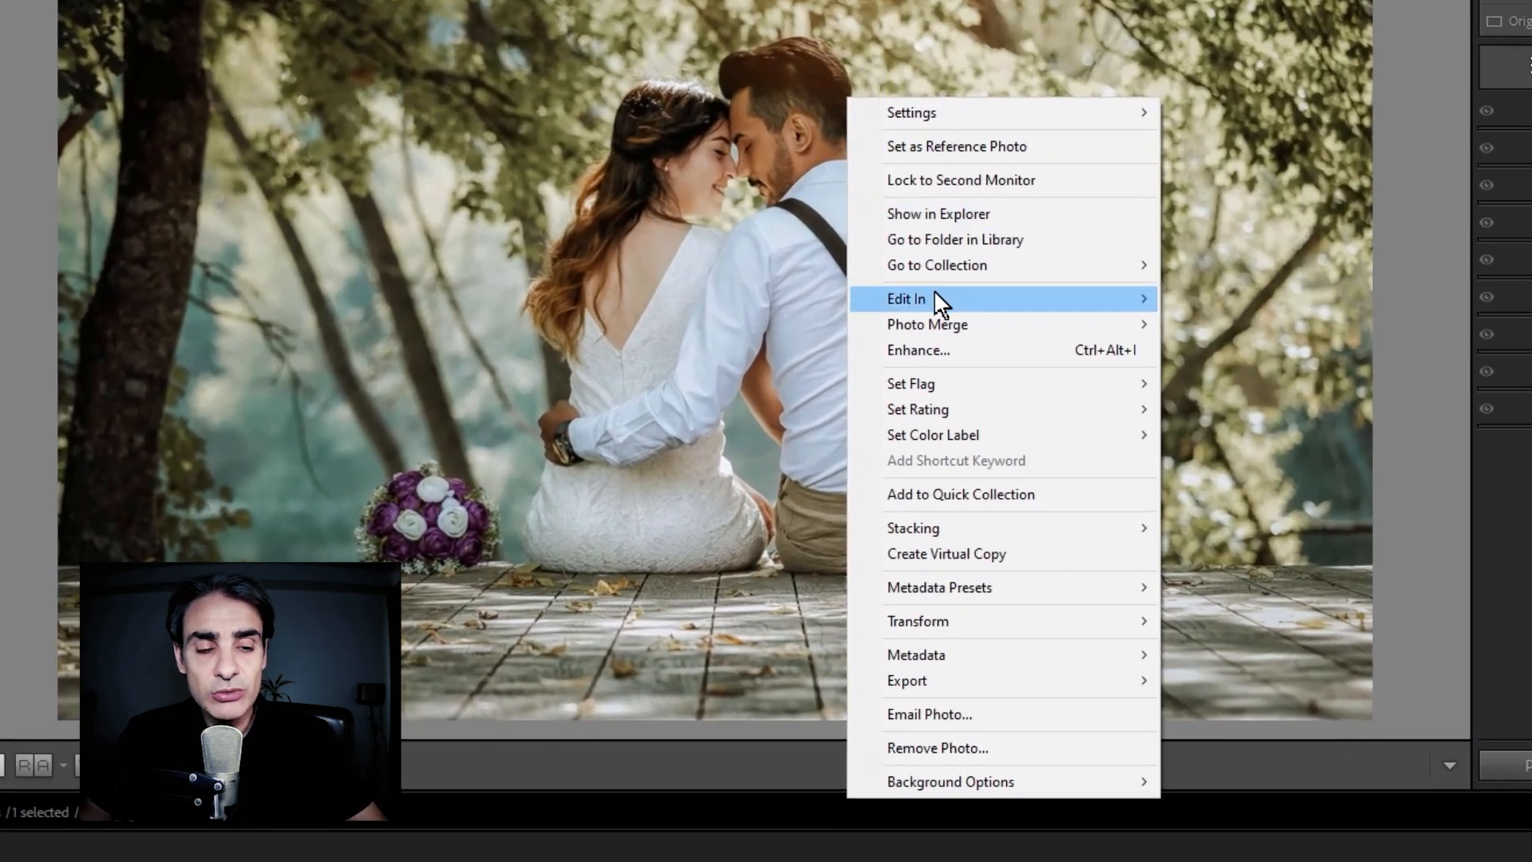
mouse_move(927, 328)
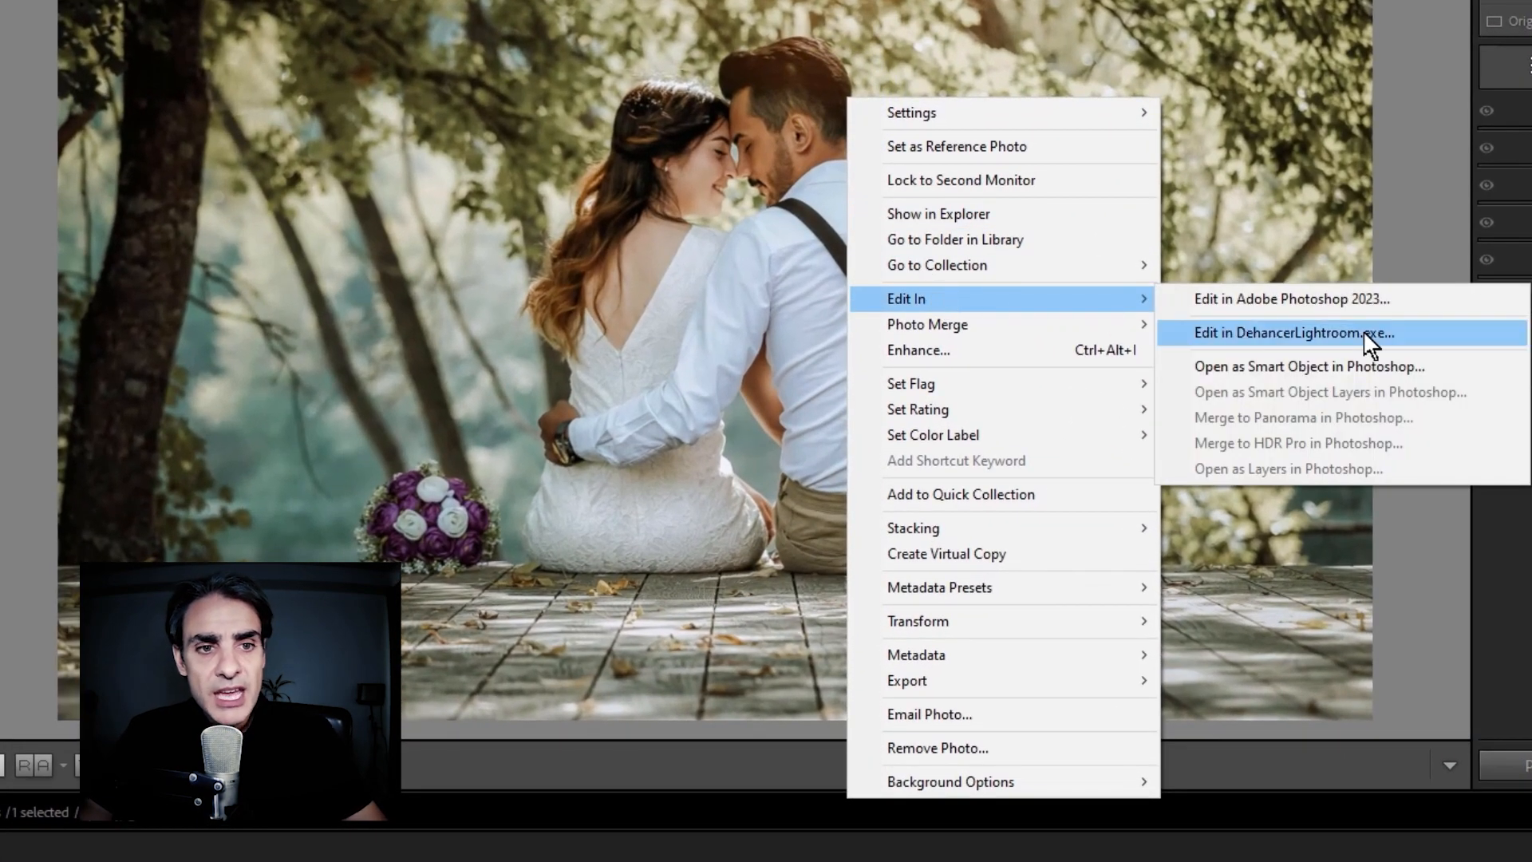
click(1454, 332)
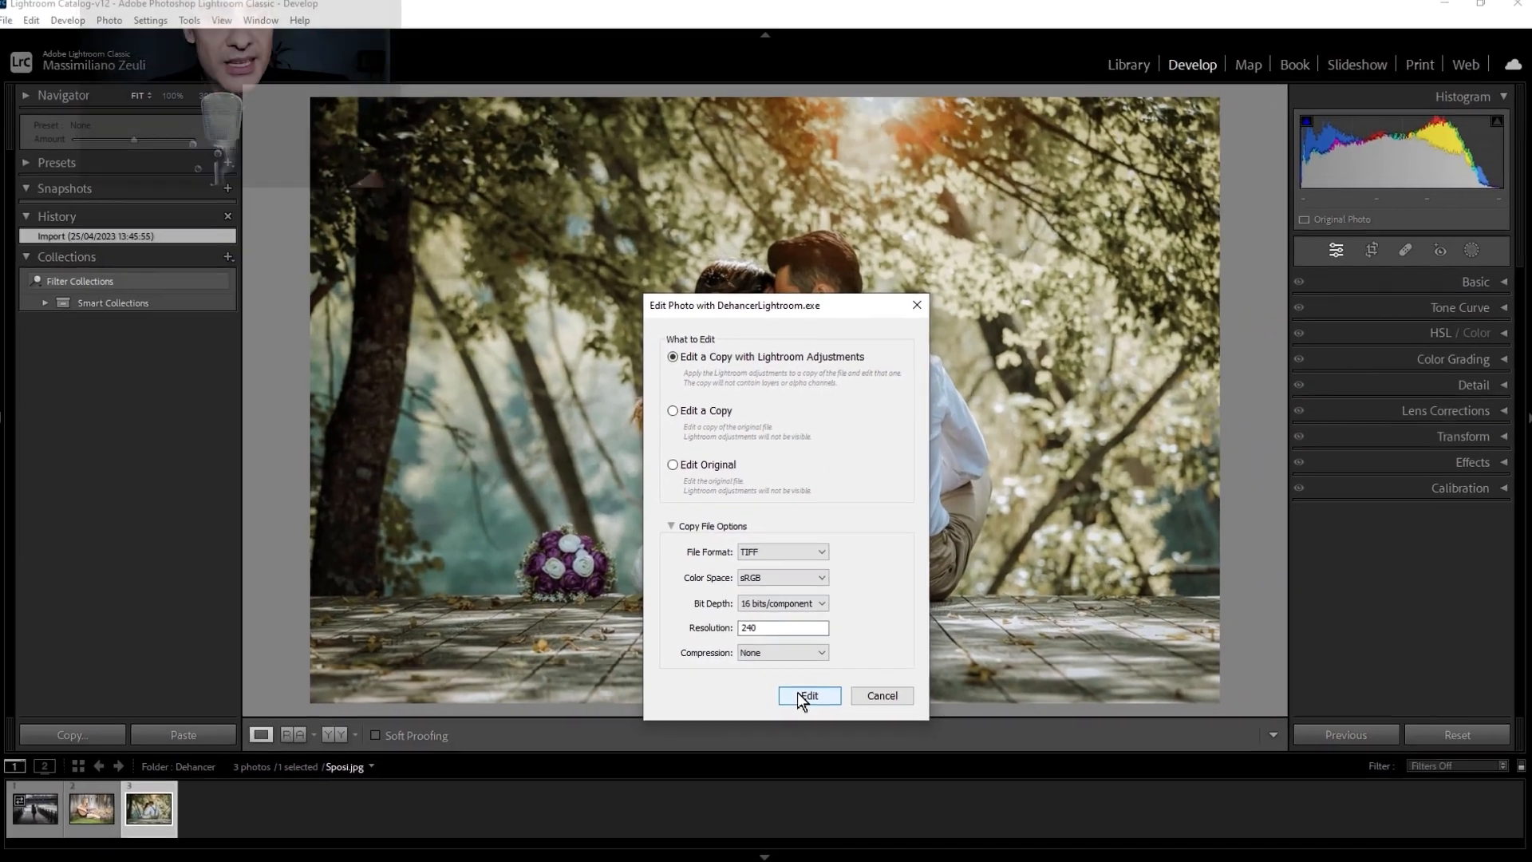
click(762, 709)
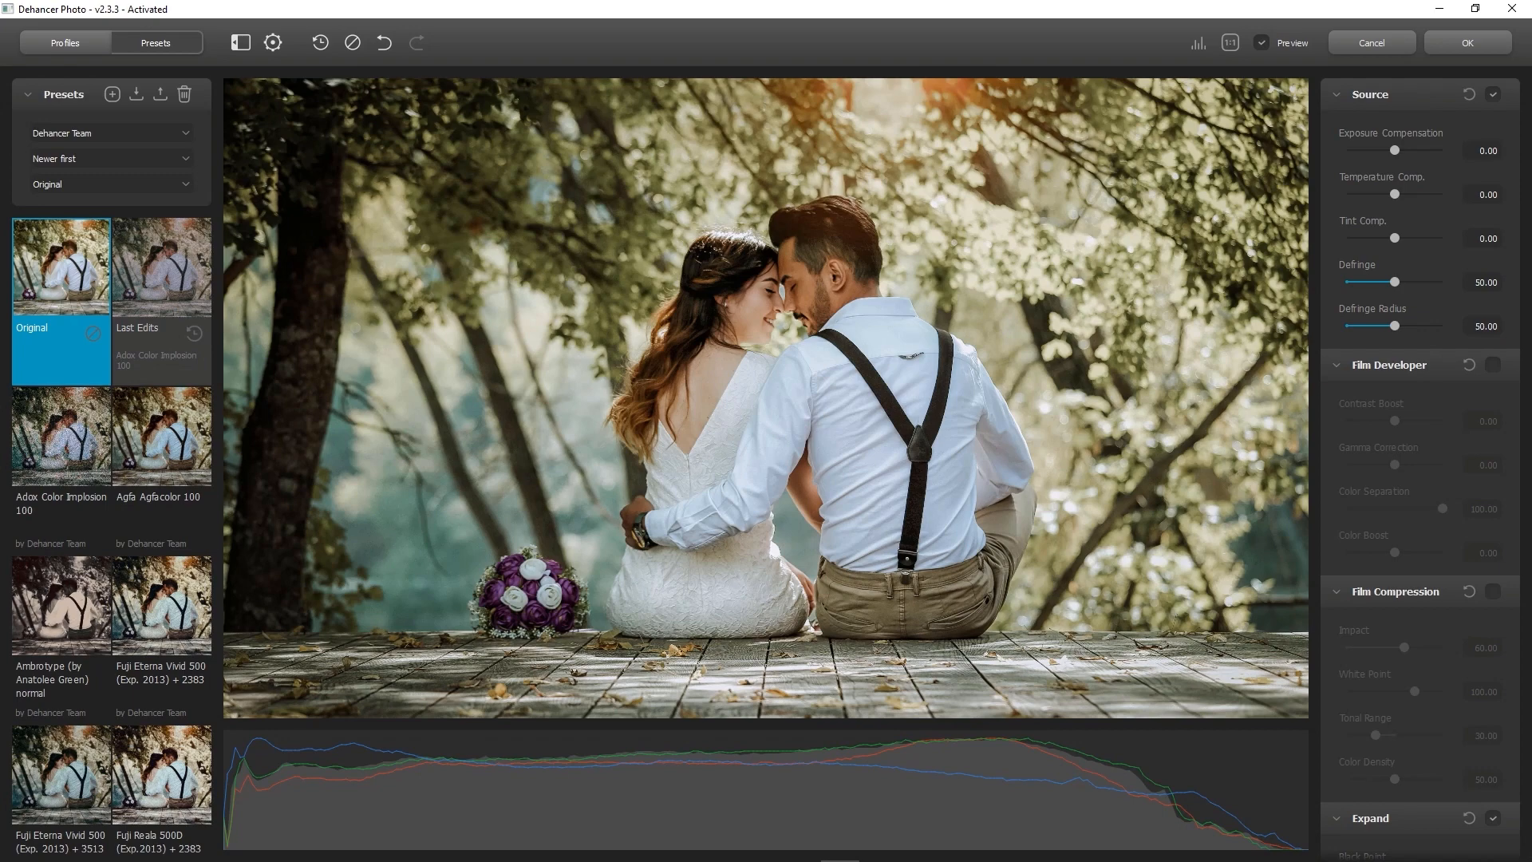
Browse the Dehancer Team presets and the film profiles available for the photo
scroll(50, 404, down, 5)
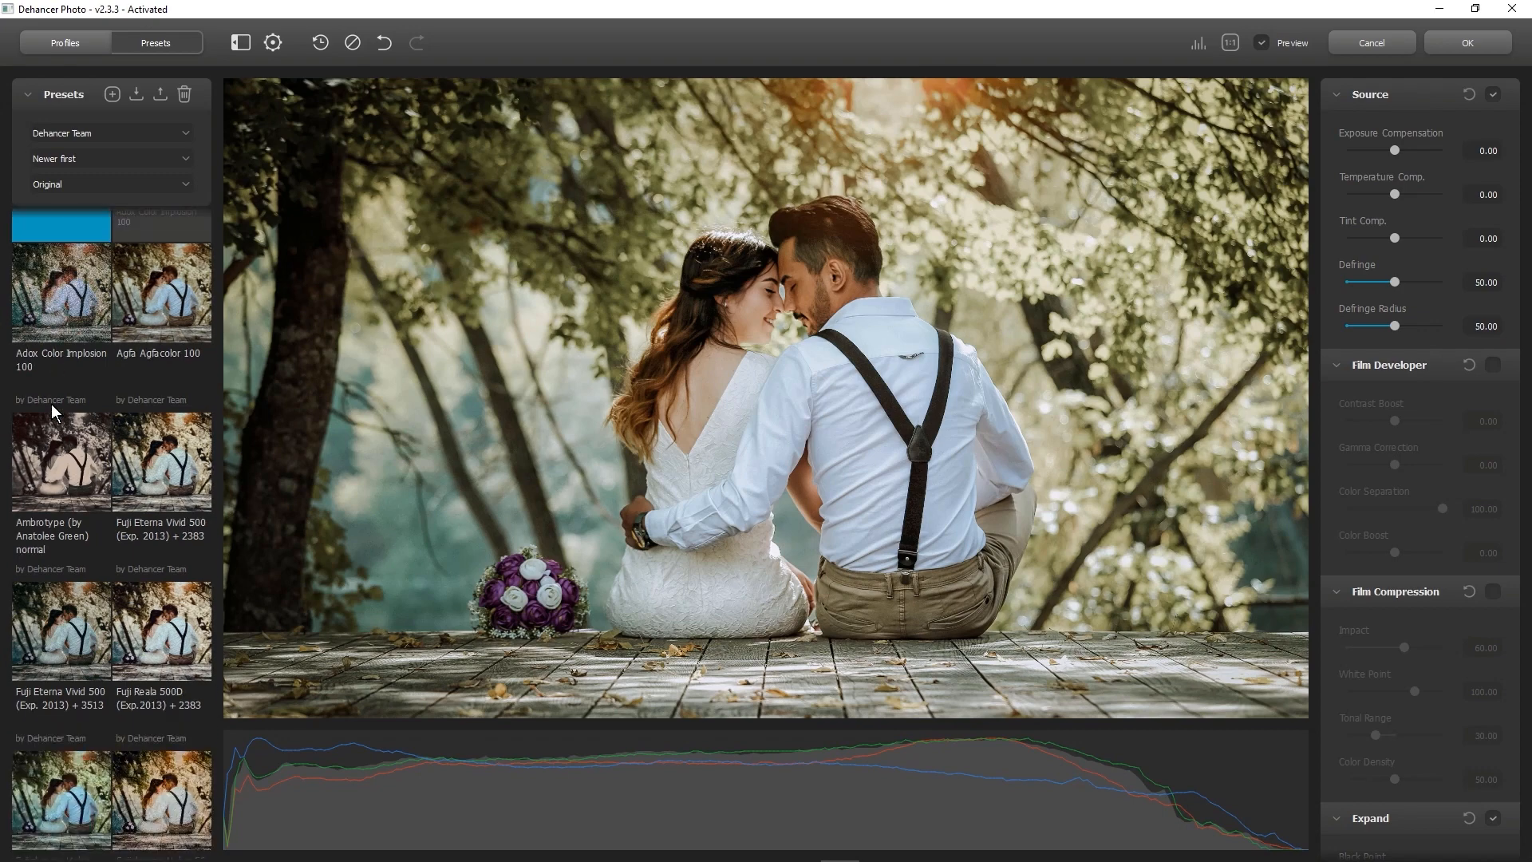
scroll(51, 404, up, 6)
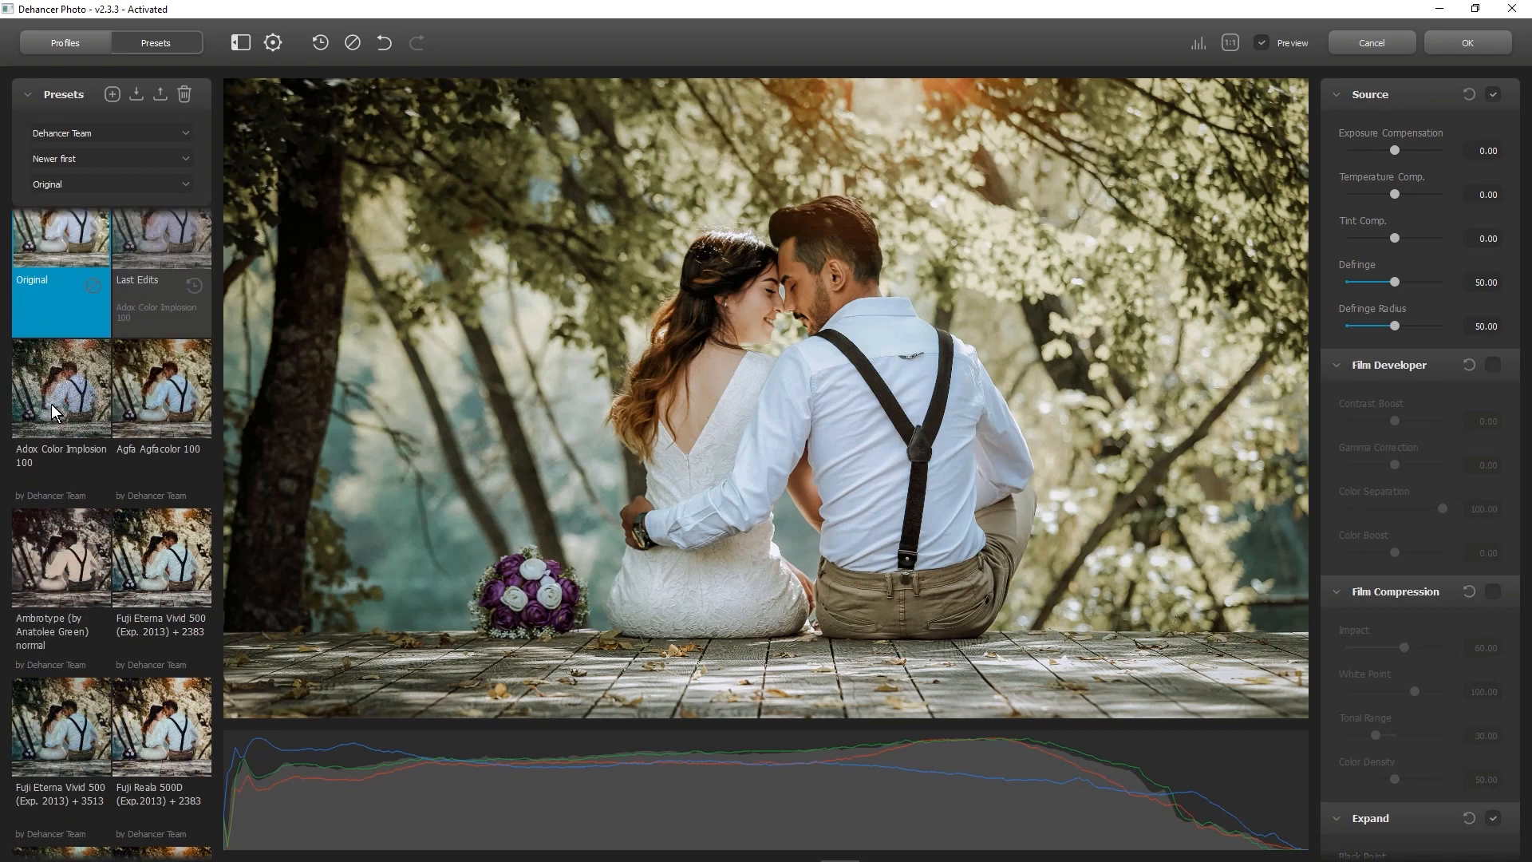
click(66, 42)
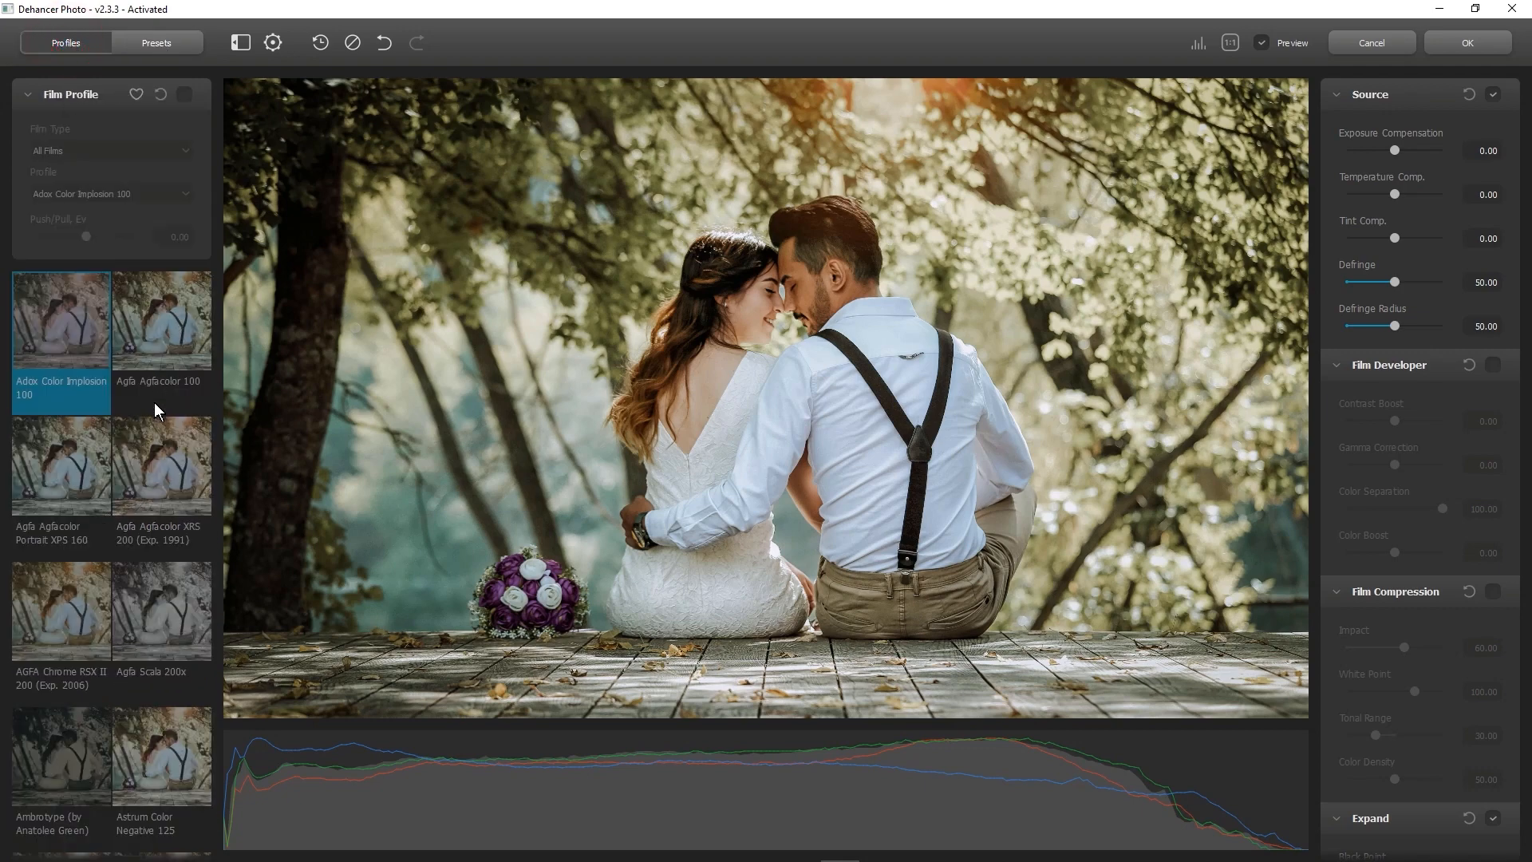
click(169, 42)
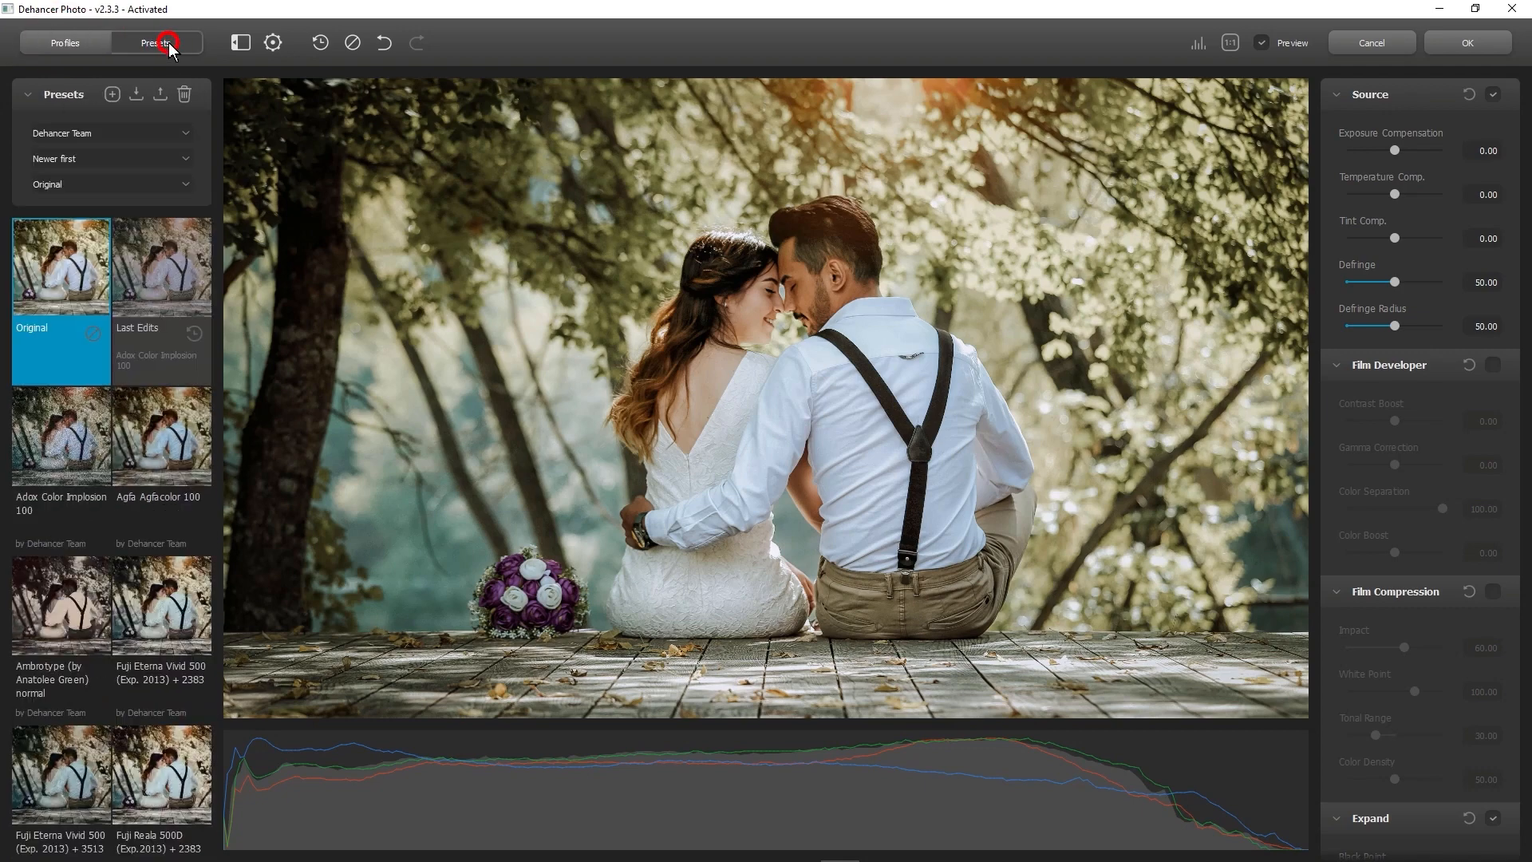
scroll(112, 518, down, 3)
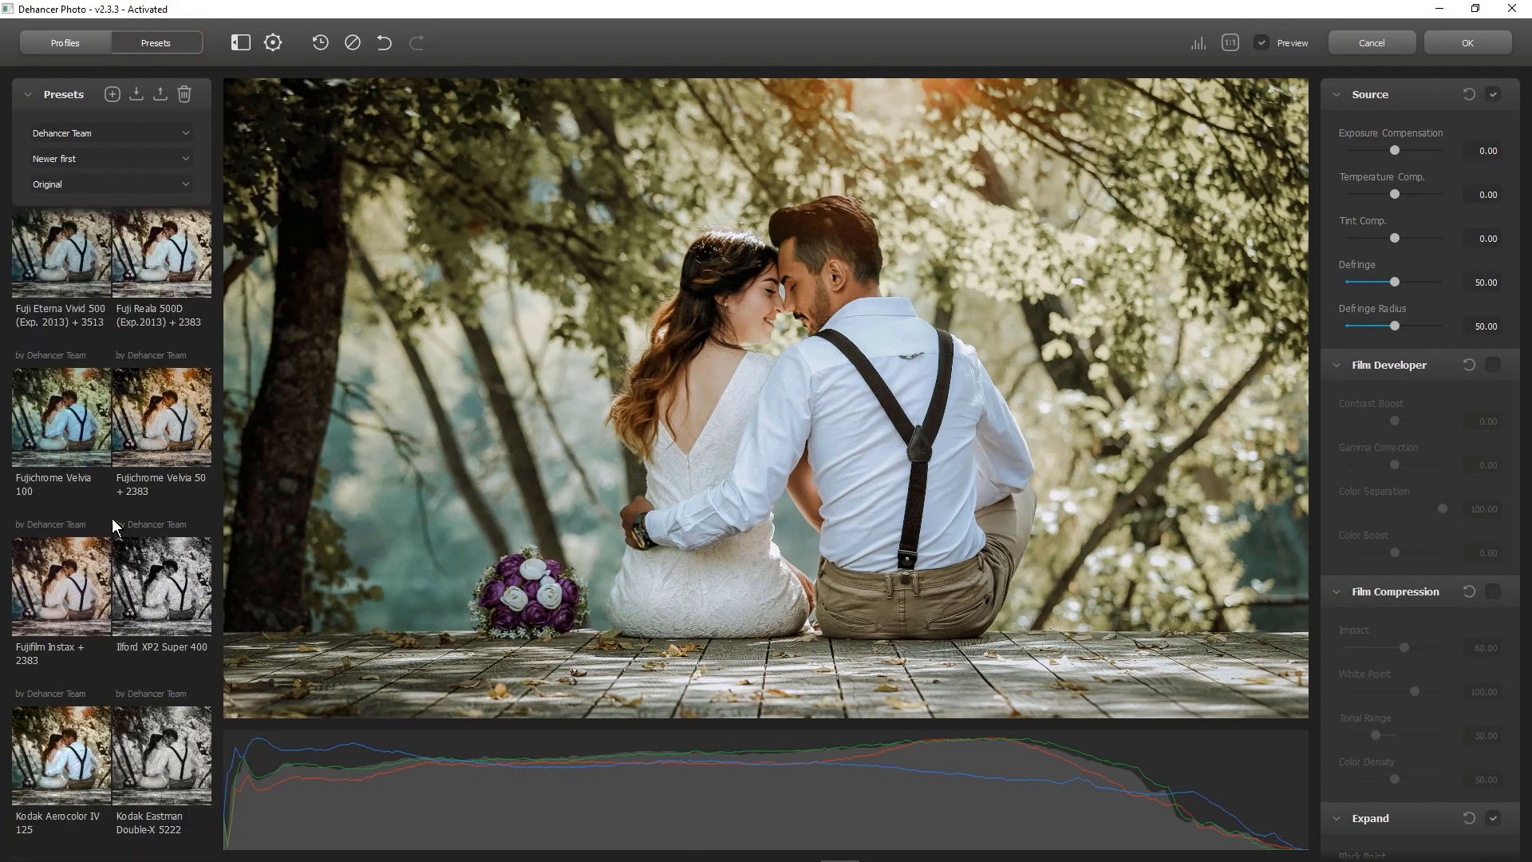
scroll(111, 519, up, 3)
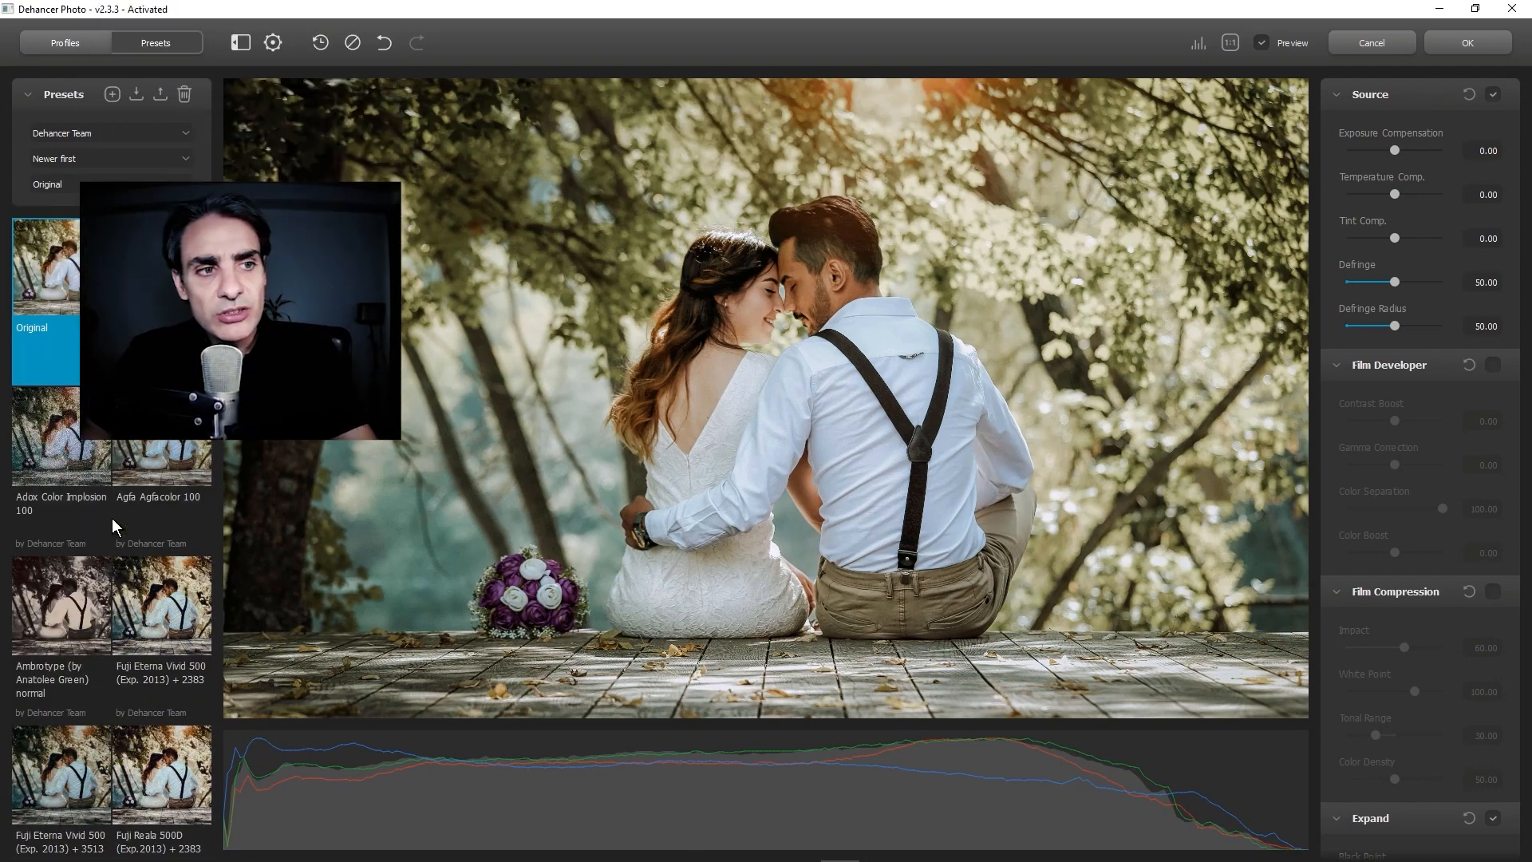
Collapse the adjustment groups from Source through Bloom so only their headings remain
click(1337, 94)
click(1337, 127)
click(1338, 157)
click(1338, 190)
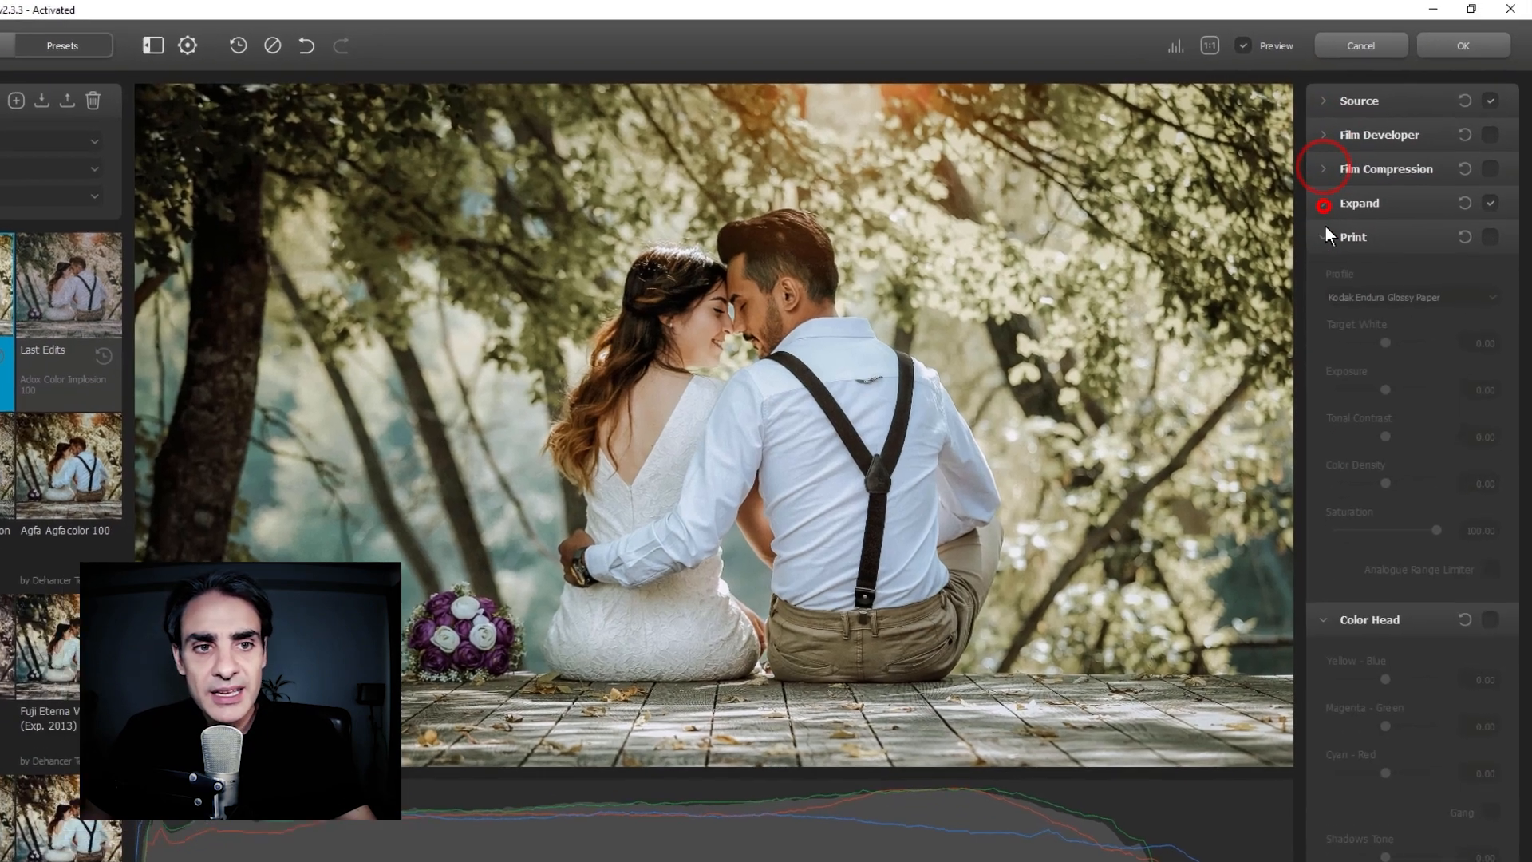
click(1325, 228)
click(1323, 271)
click(1322, 305)
click(1322, 340)
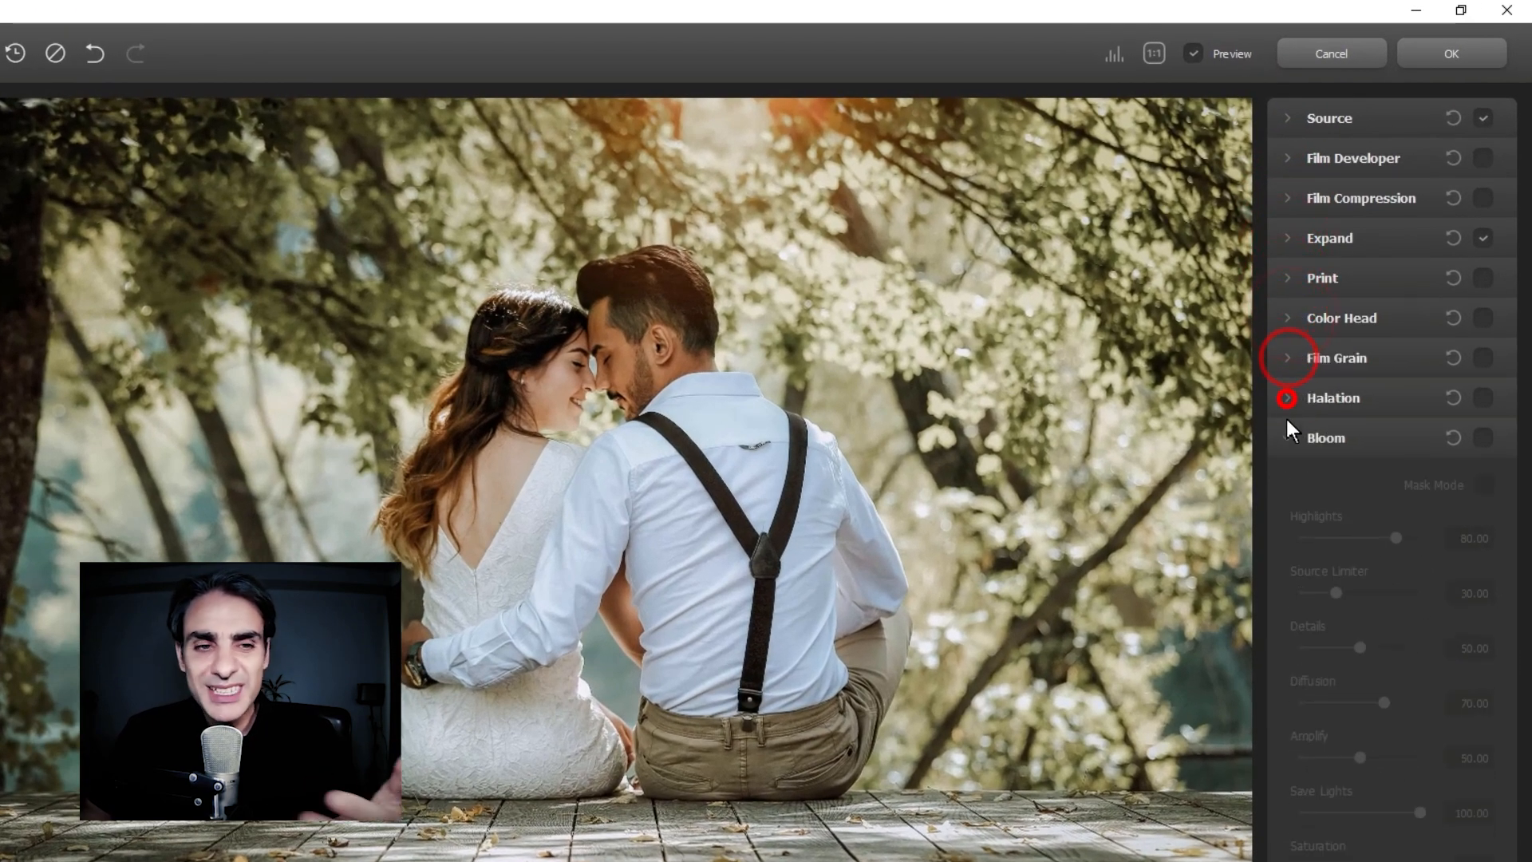
click(1286, 437)
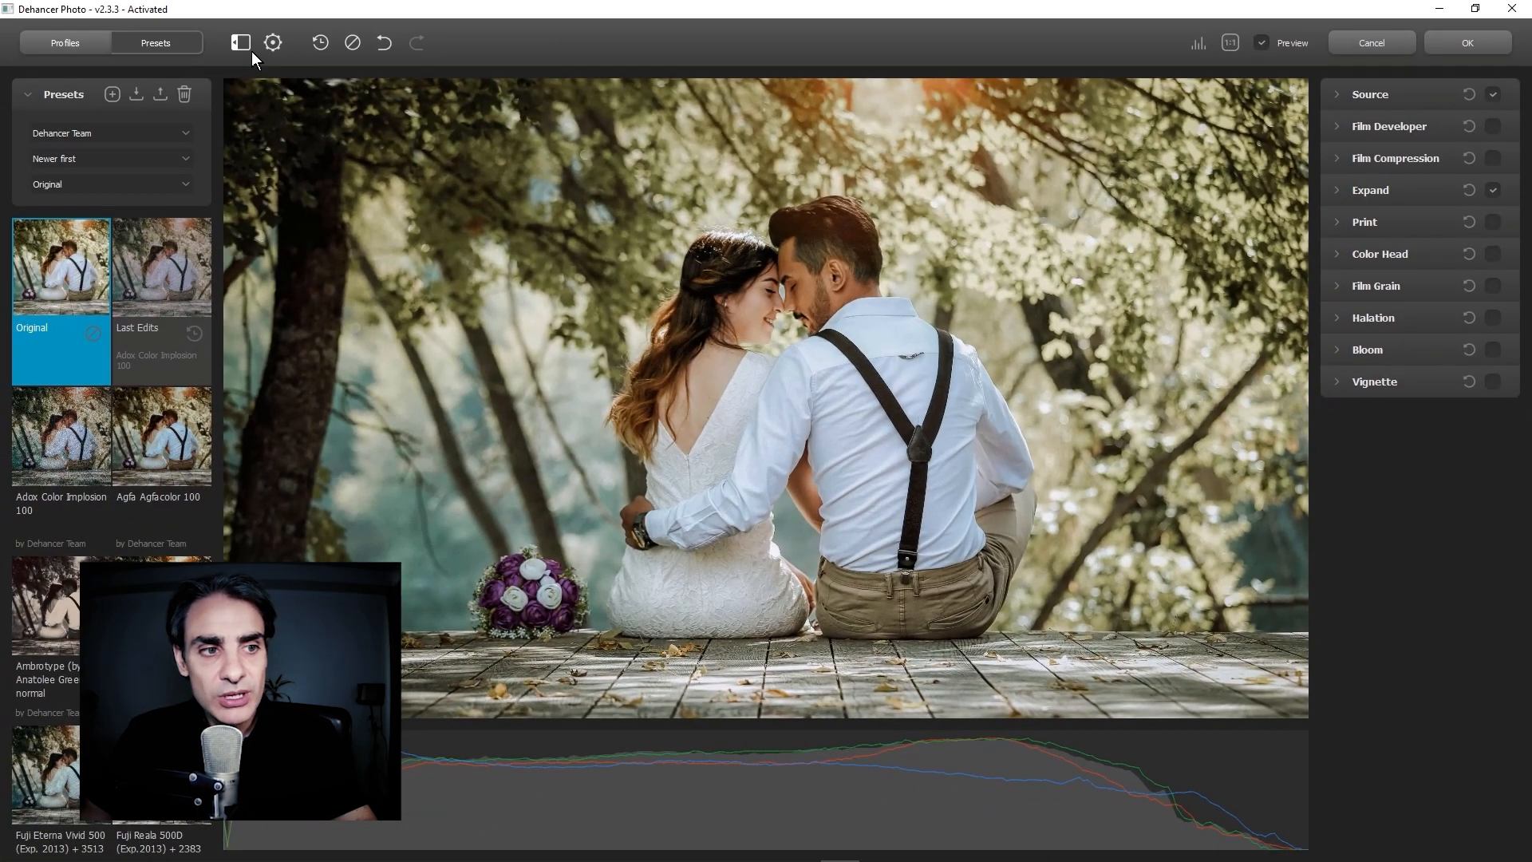
Review the choices for the processing GPU and the fast preview size limit in the plugin settings
click(274, 43)
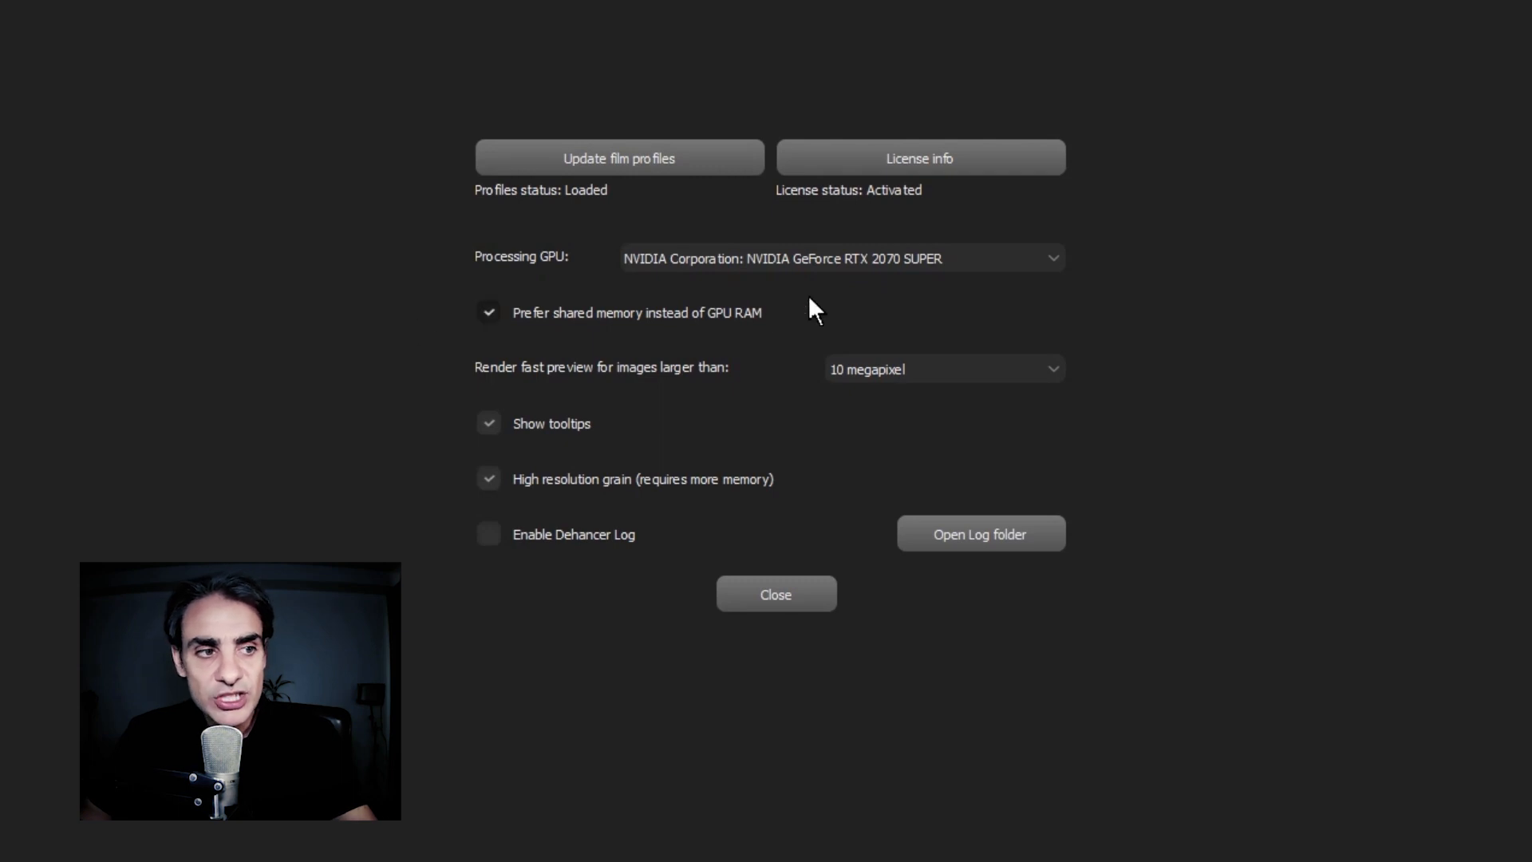
click(1053, 257)
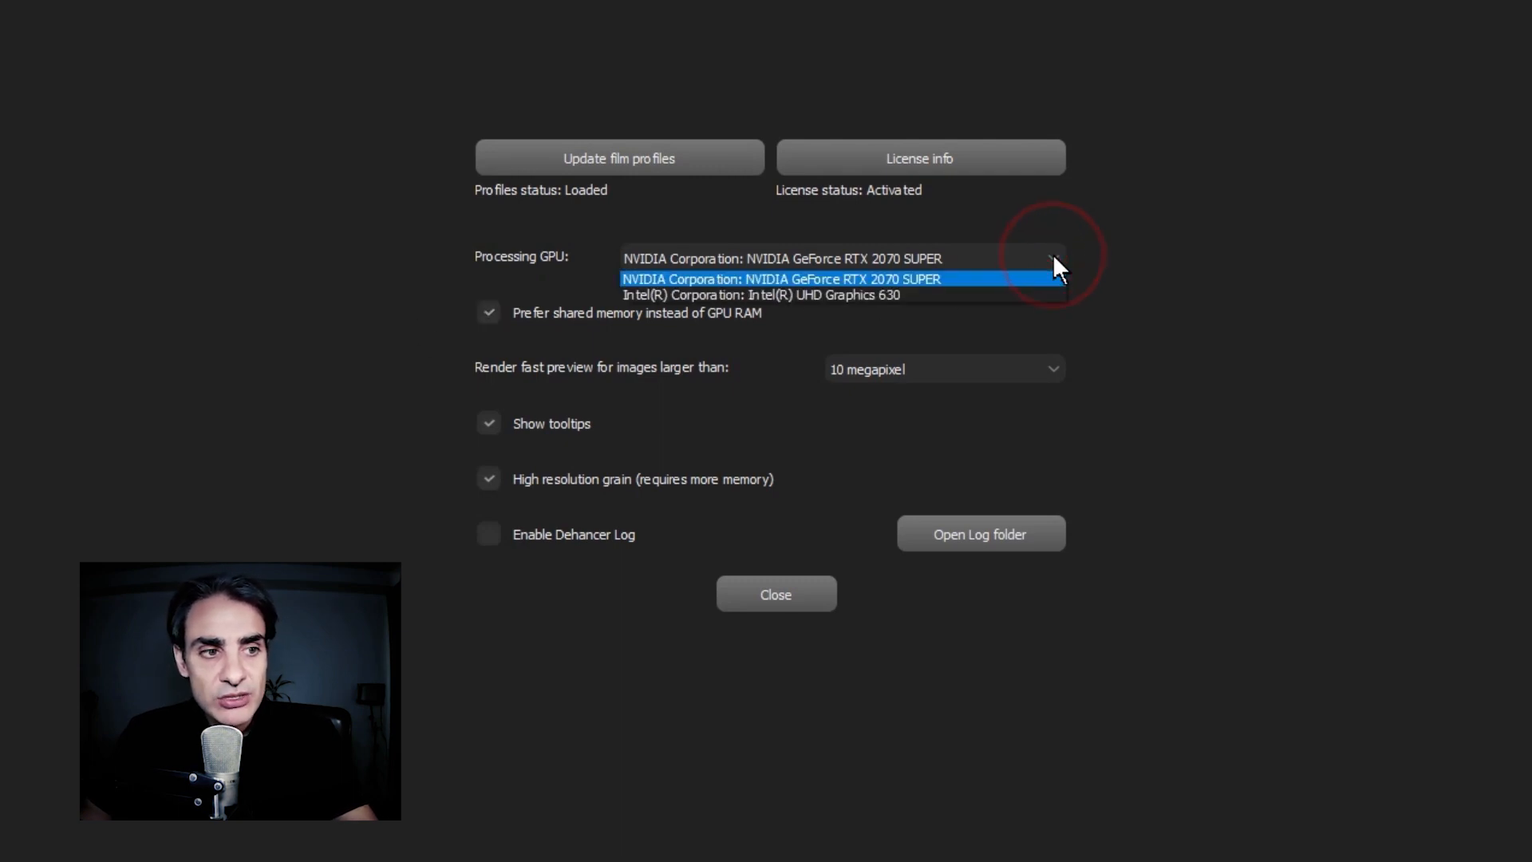
click(1053, 255)
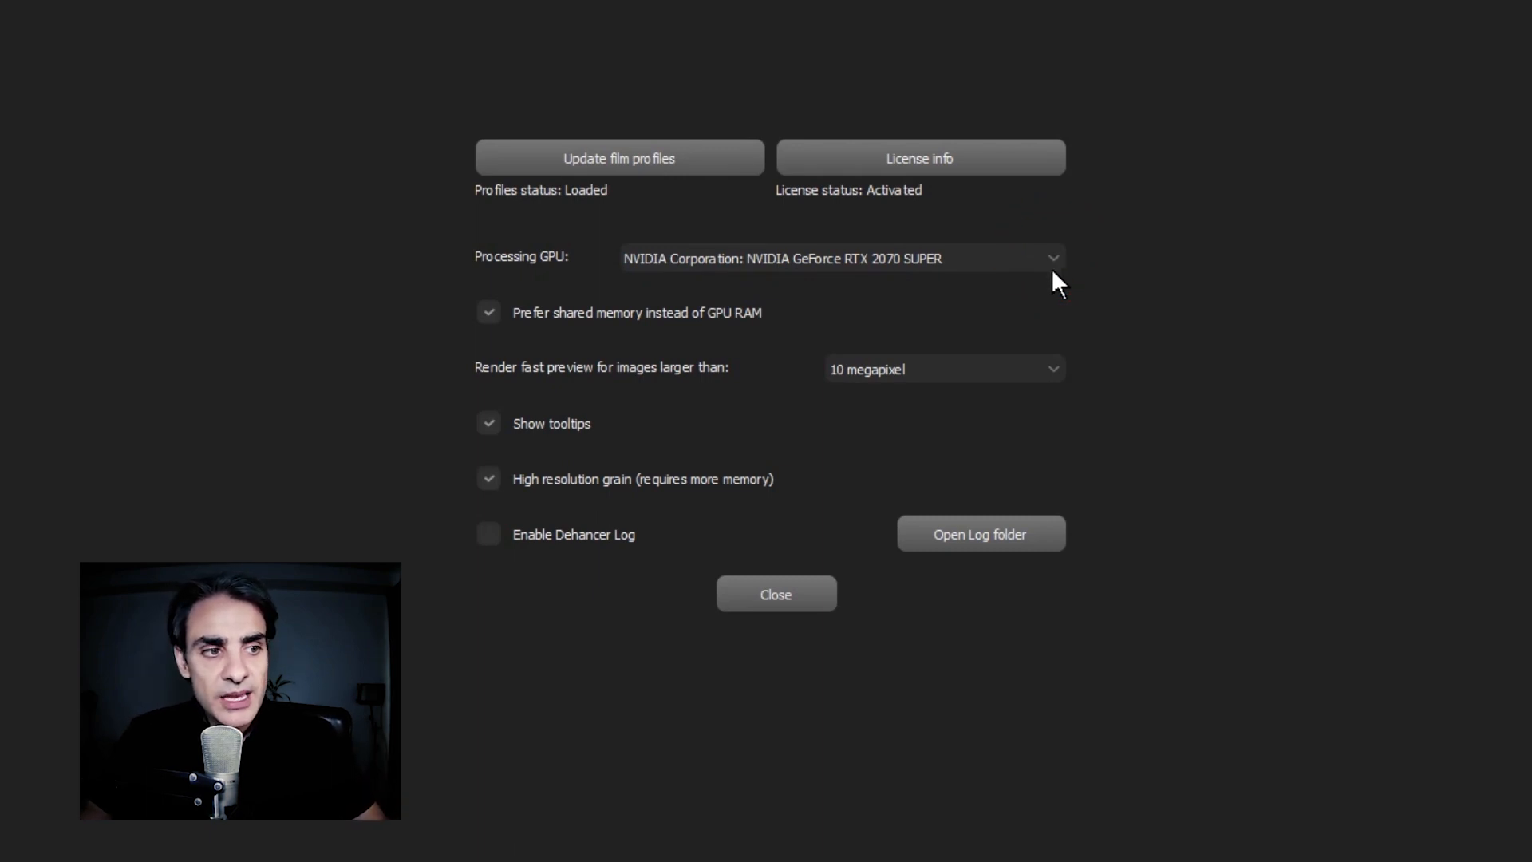
click(1051, 371)
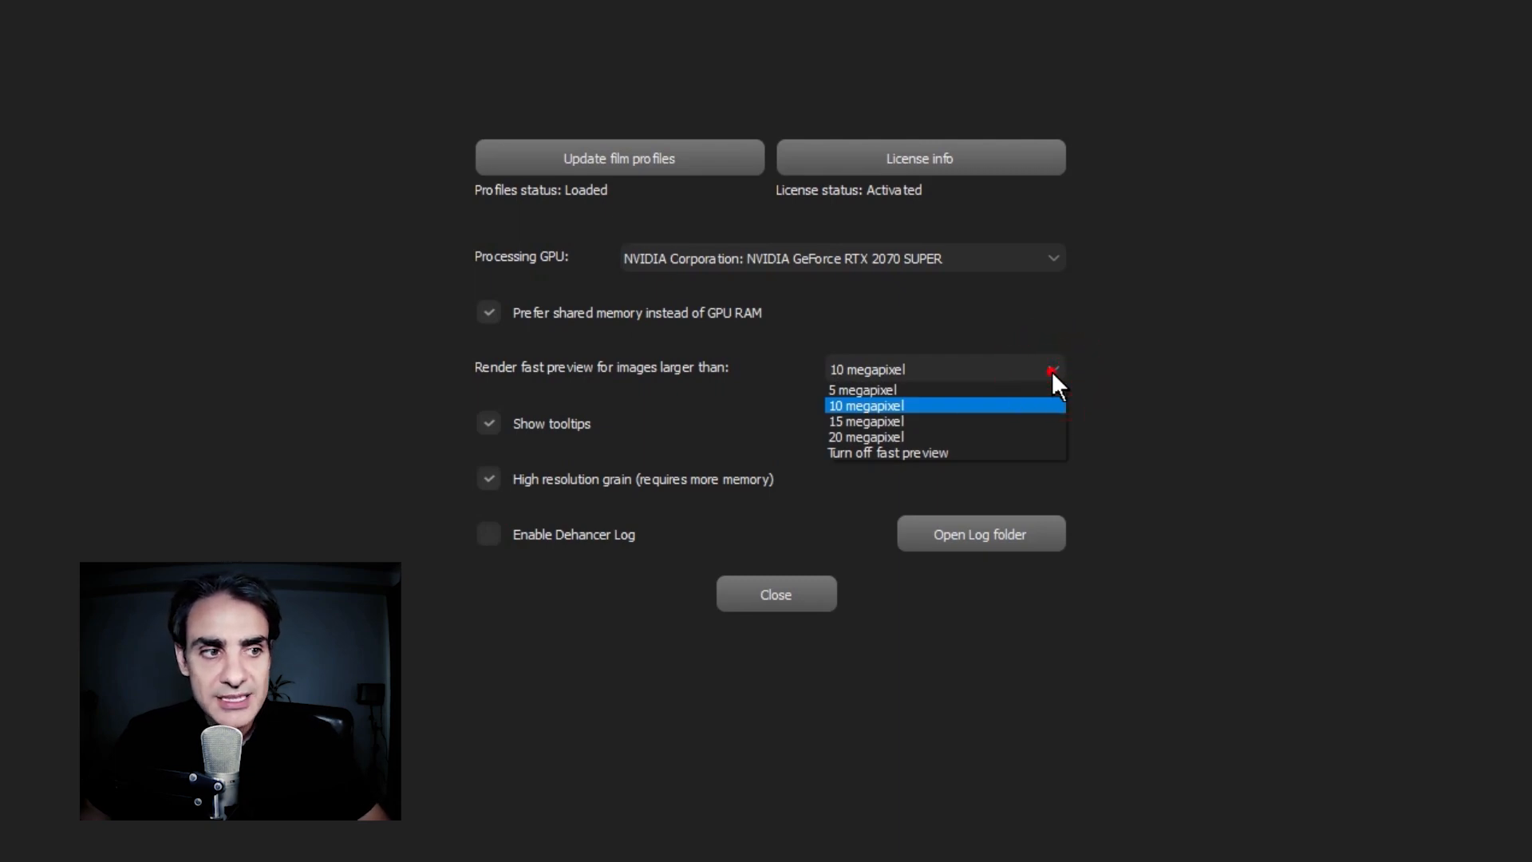
click(1051, 370)
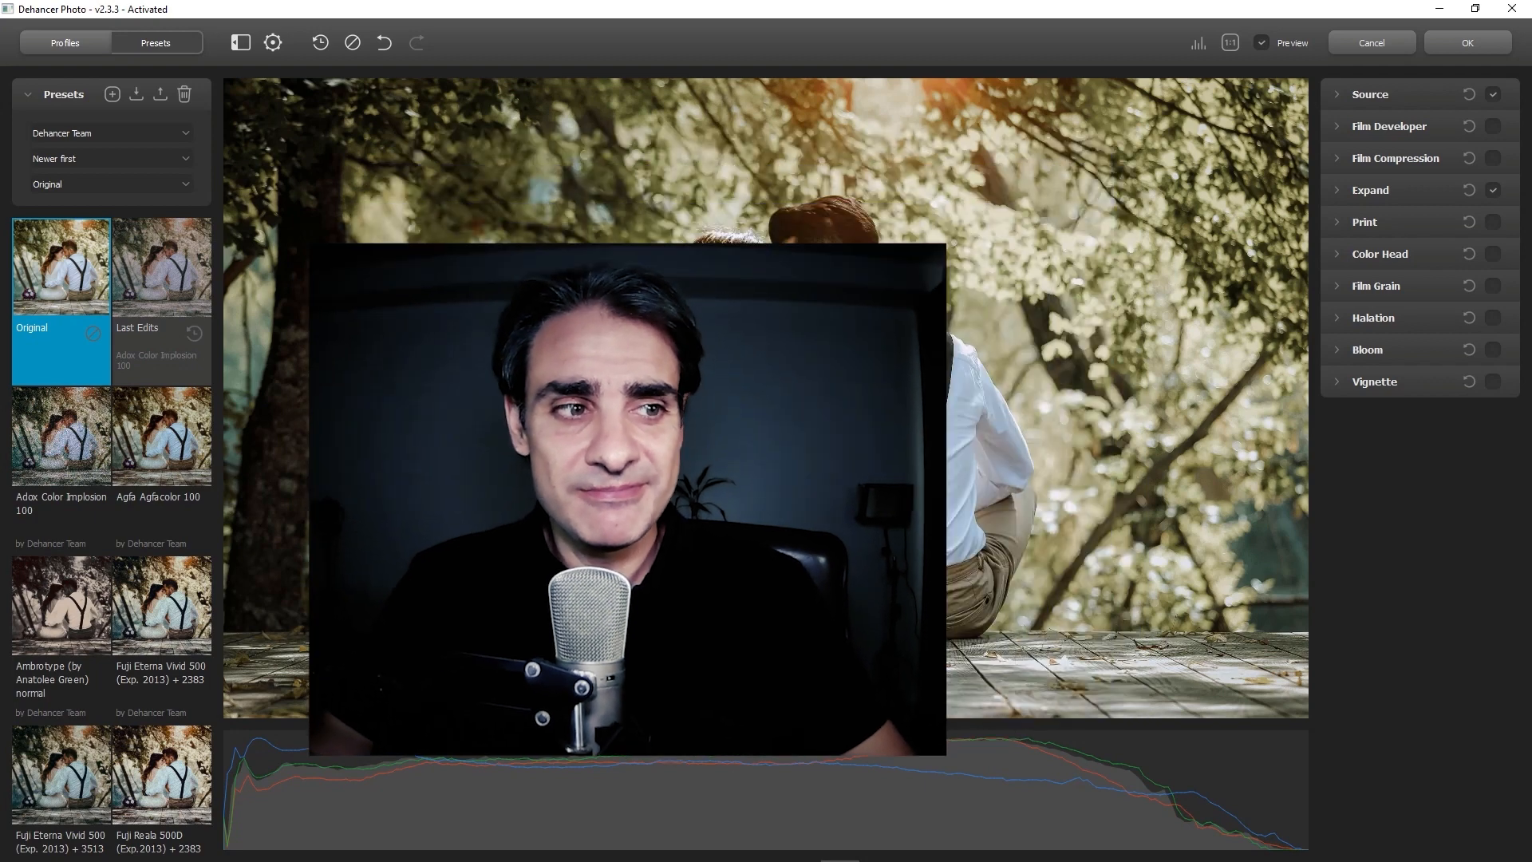
Examine the Source adjustments for exposure, temperature, tint and defringe
click(1342, 94)
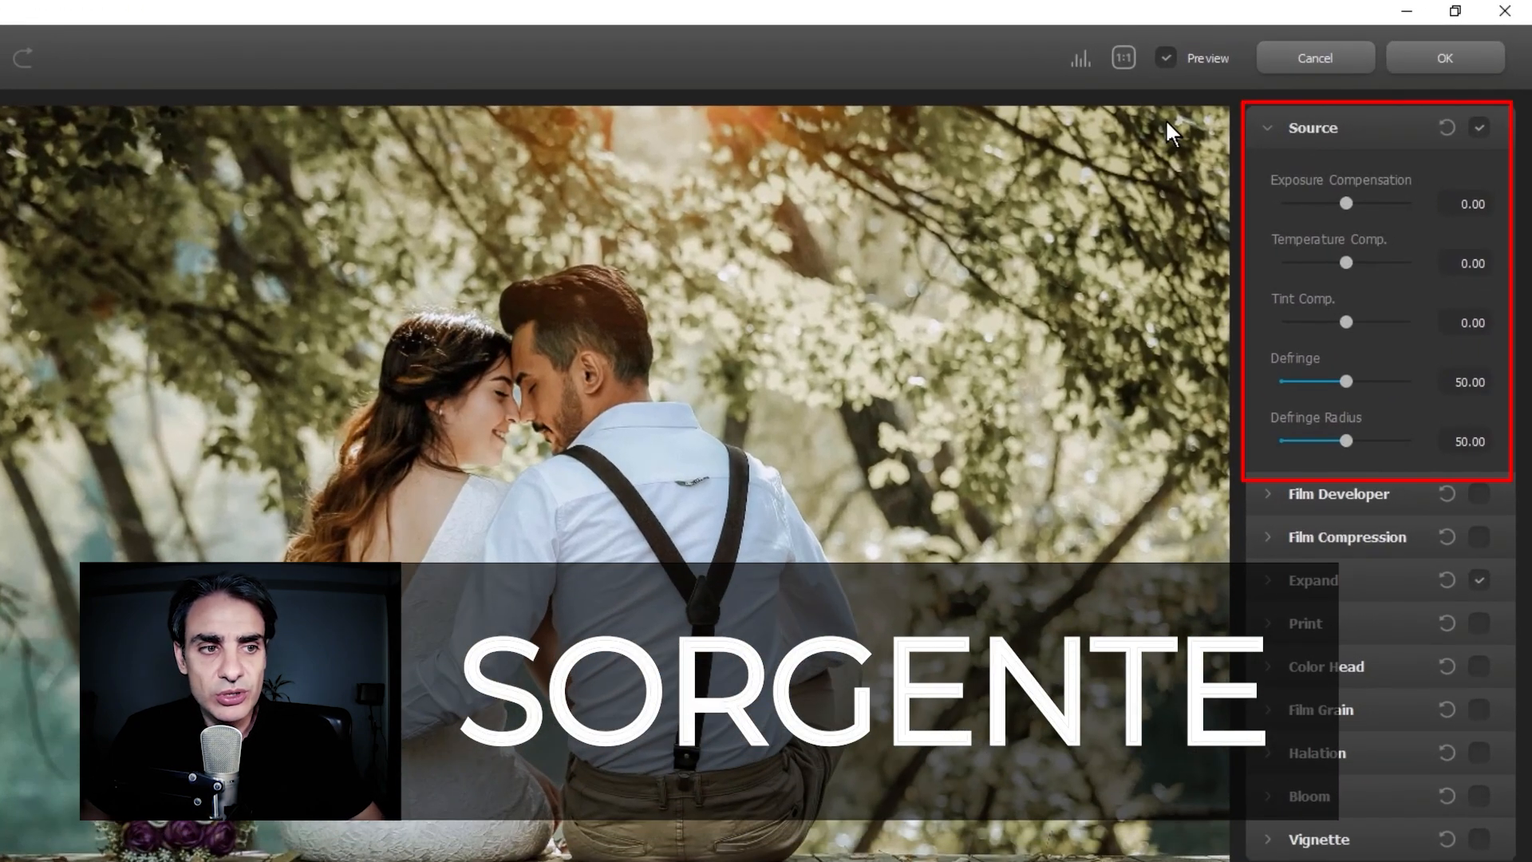
click(1267, 128)
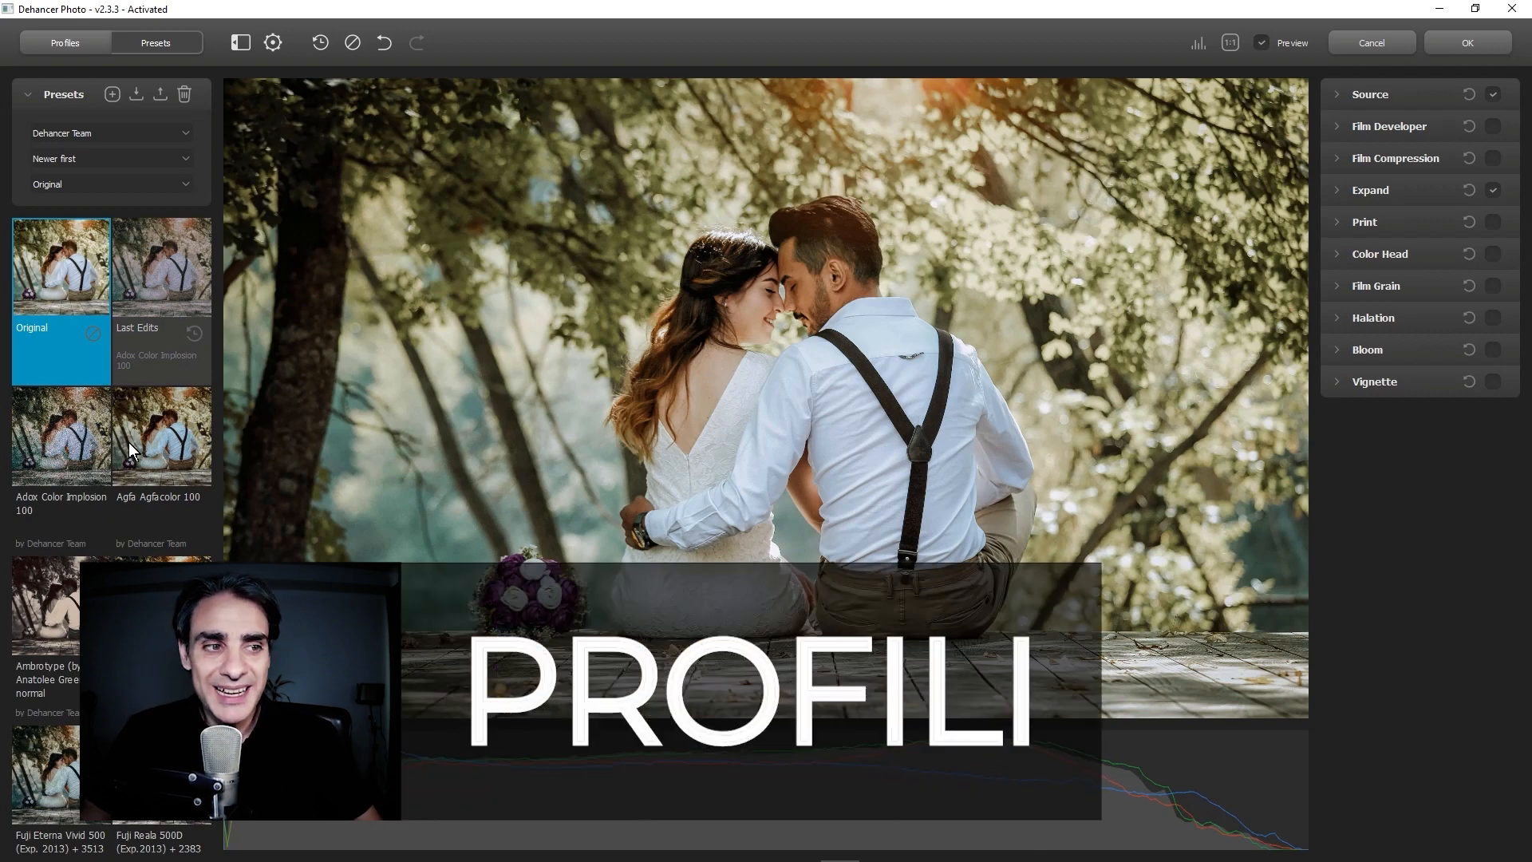
Try the Agfa Agfacolor 100, Fuji Eterna Vivid 500 (Exp. 2013) + 3513 and Fujifilm Instax + 2383 presets on the photo
click(160, 452)
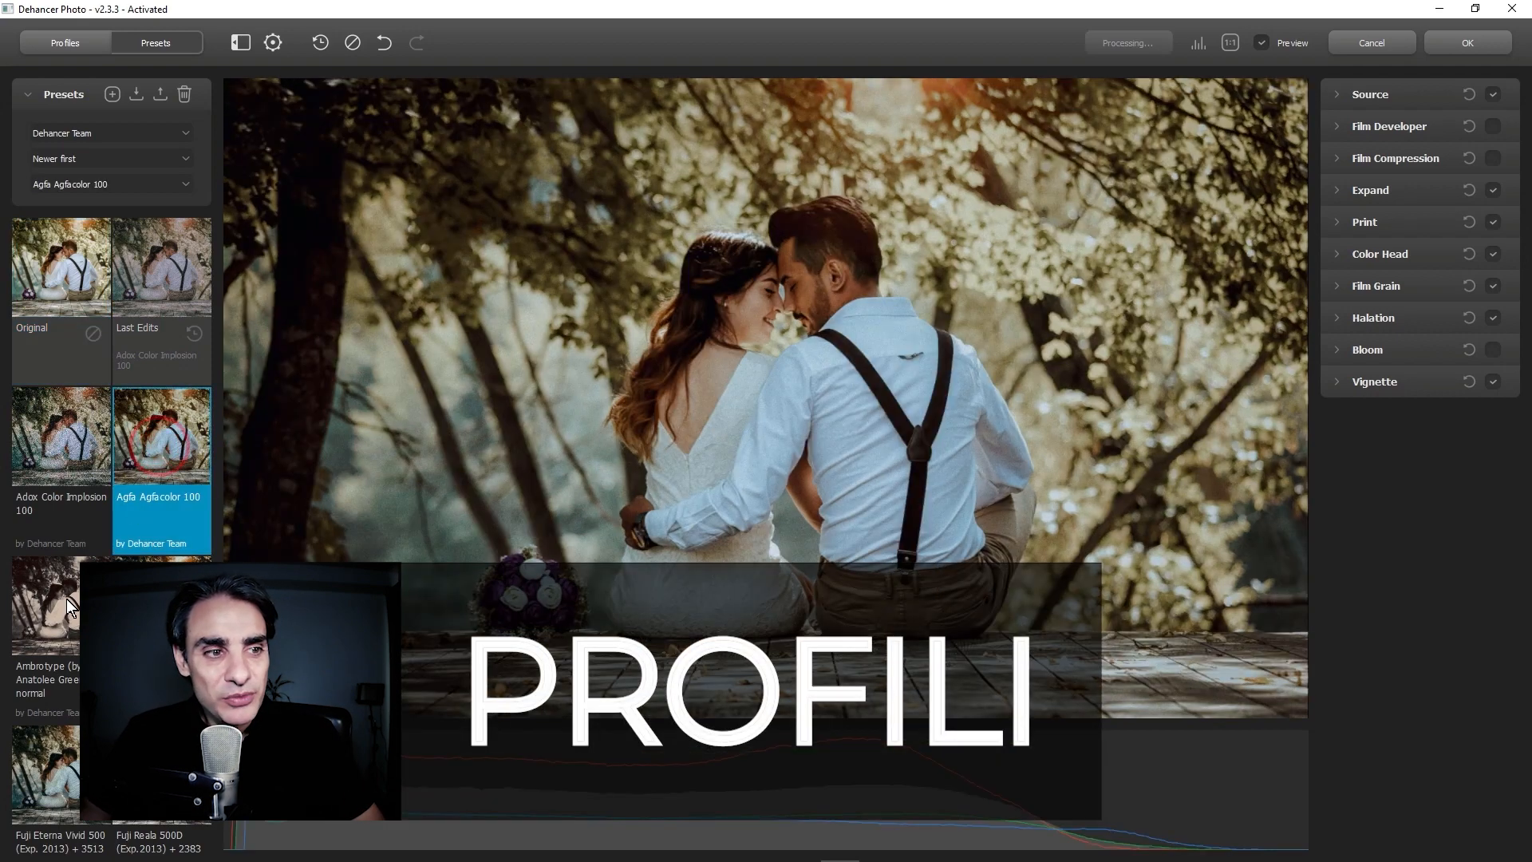
click(66, 598)
scroll(65, 598, down, 2)
click(67, 606)
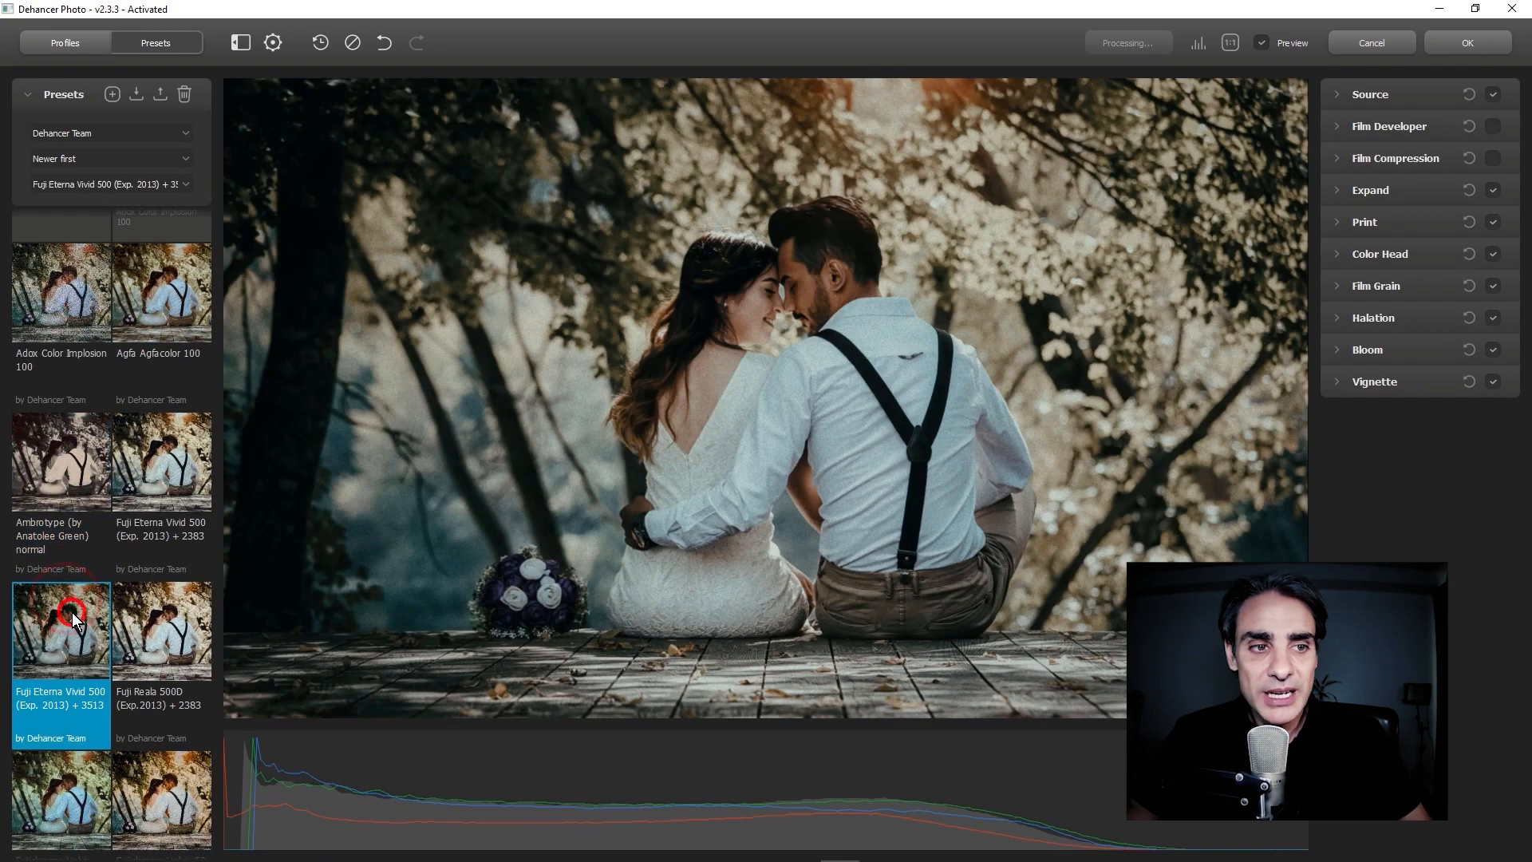
scroll(72, 611, down, 5)
click(72, 611)
scroll(71, 617, down, 8)
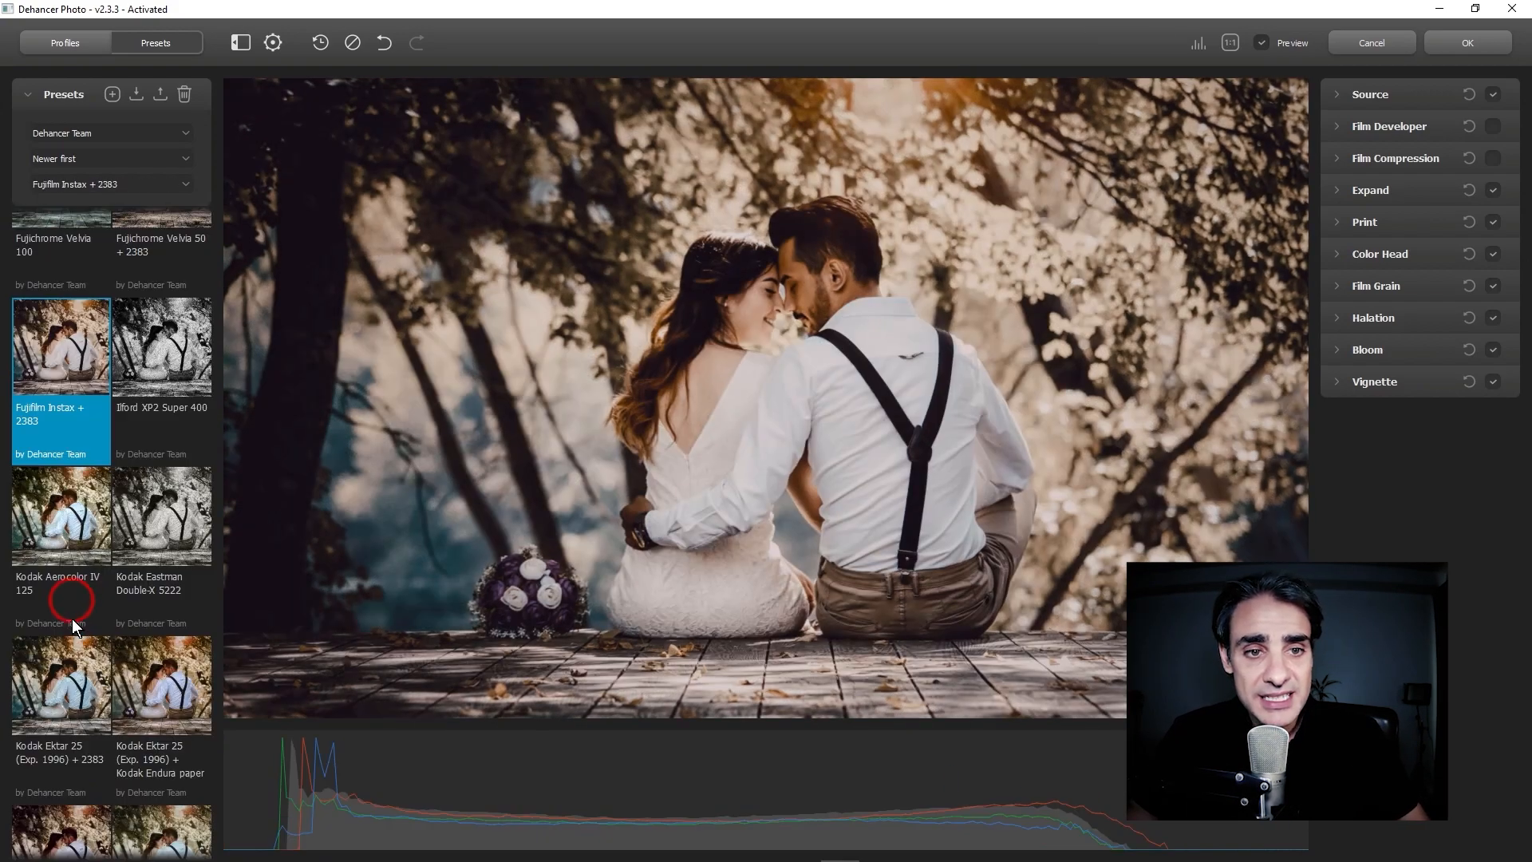
Try further presets such as Lomochrome Metropolis XR 100-400, then apply the Svema Type-42 (Exp. 1991) preset
click(72, 619)
click(168, 684)
scroll(163, 640, down, 3)
click(166, 728)
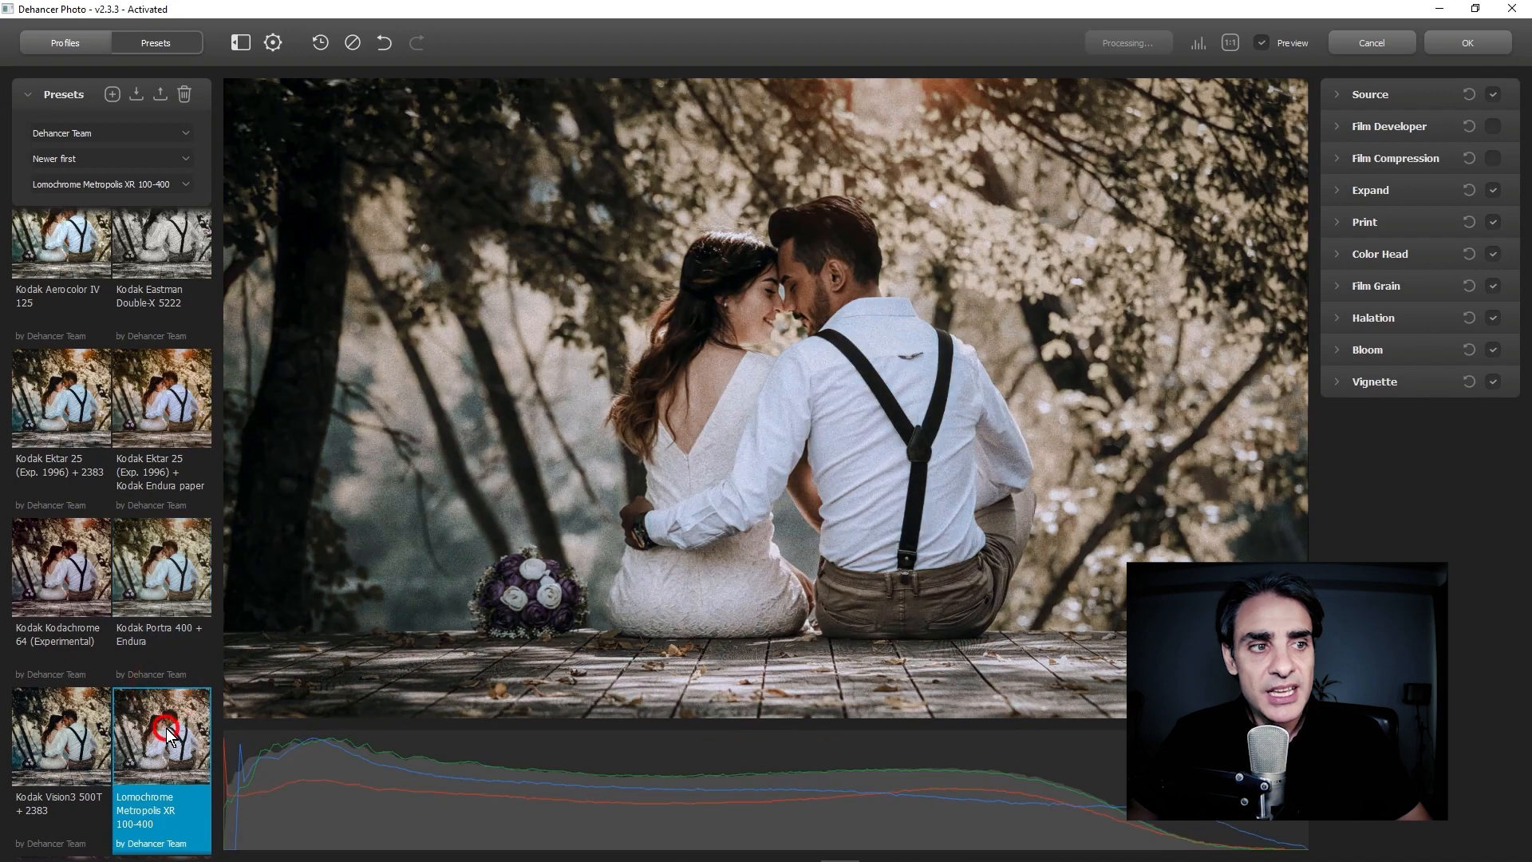
scroll(120, 702, down, 4)
click(73, 679)
scroll(120, 702, down, 2)
click(161, 722)
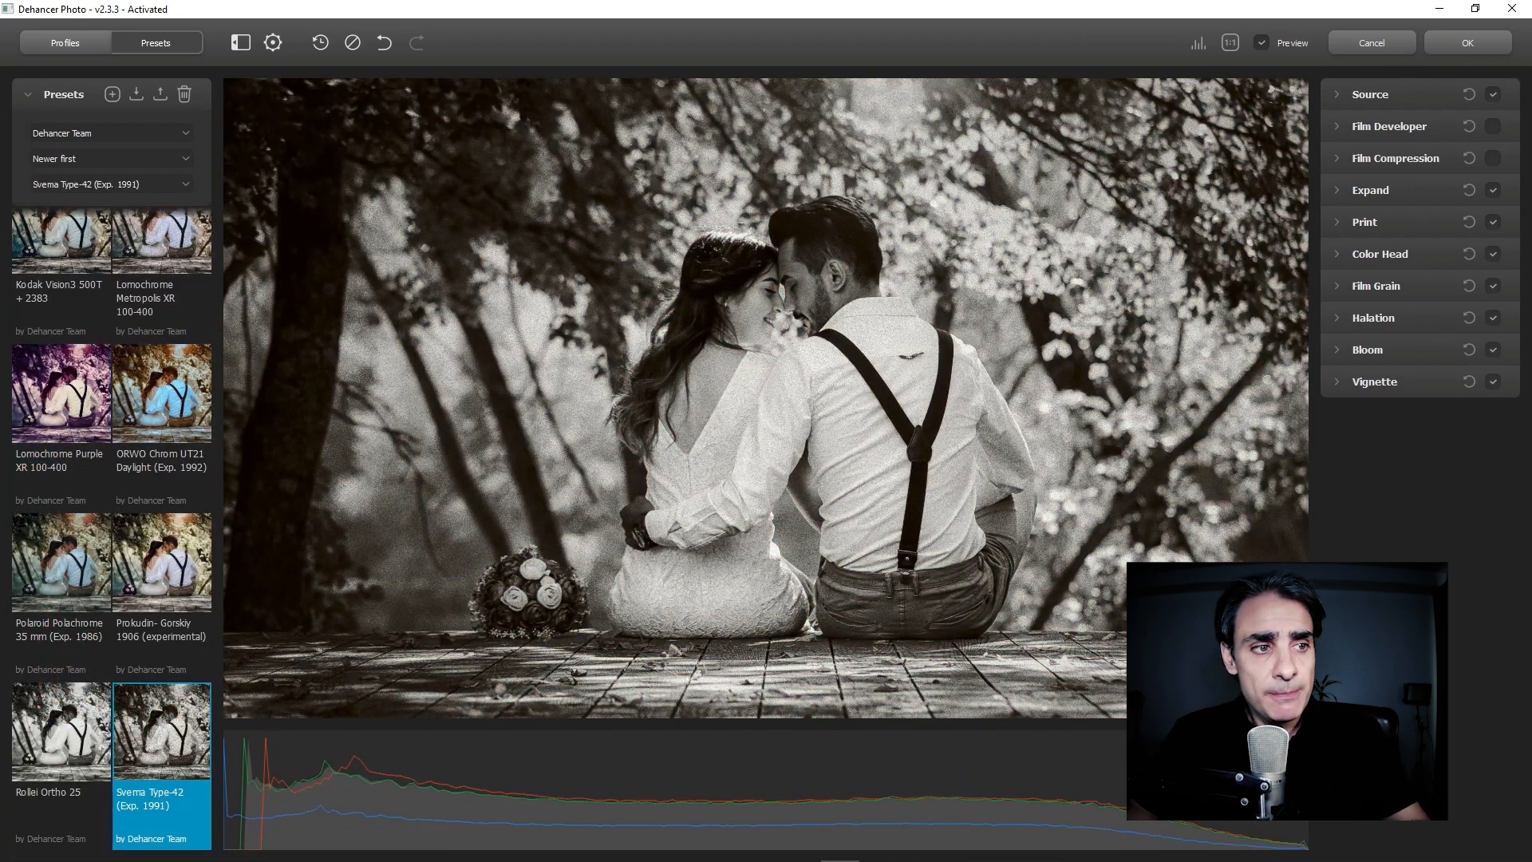
Try the Prokudin-Gorskiy 1906 (experimental) film profile, then apply the Konica Minolta VX400 Super profile
click(58, 44)
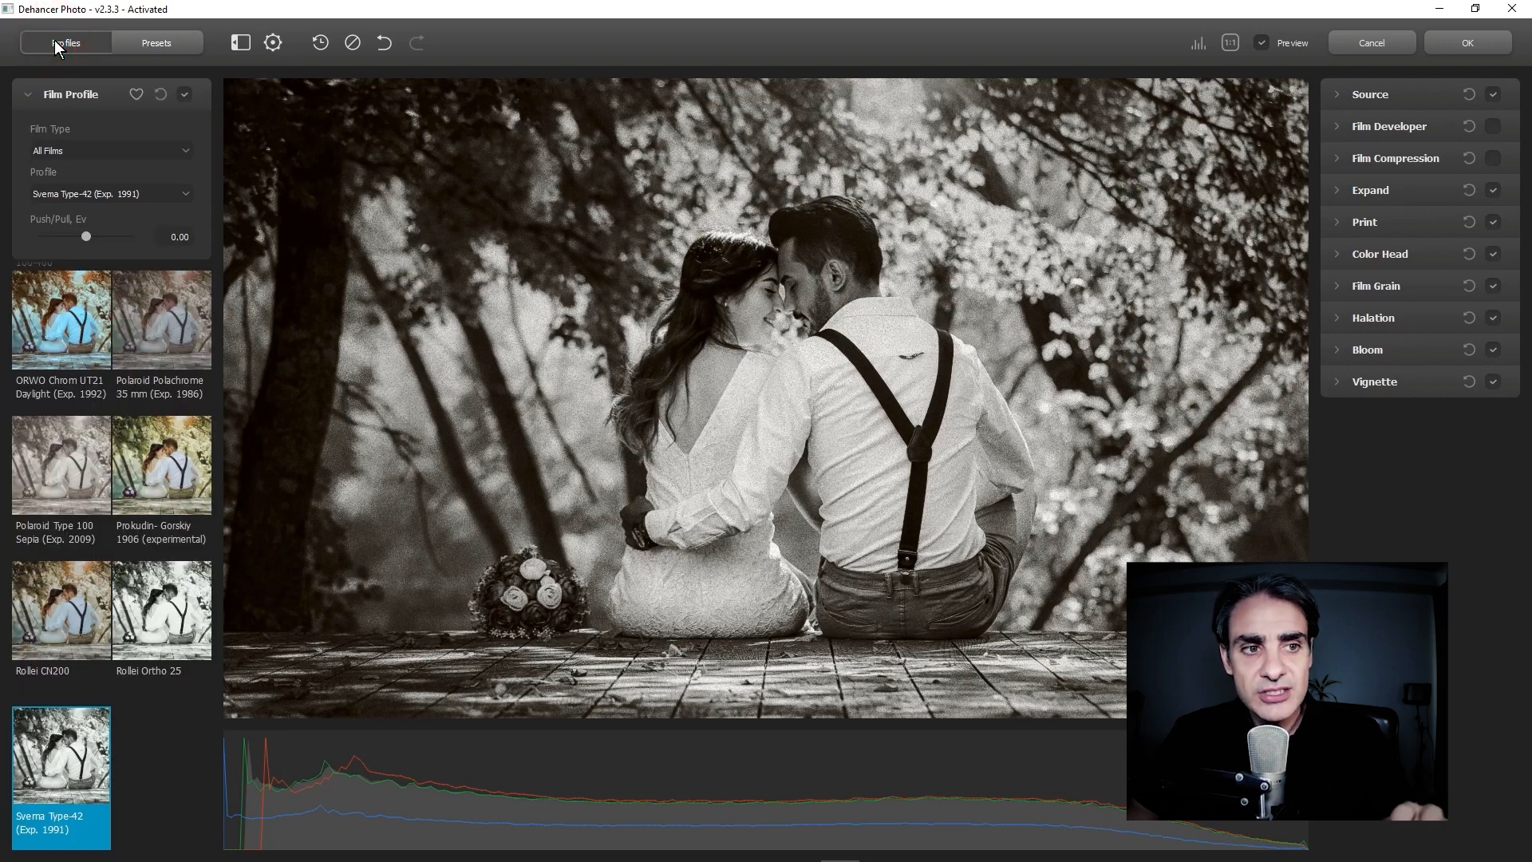
scroll(116, 578, up, 2)
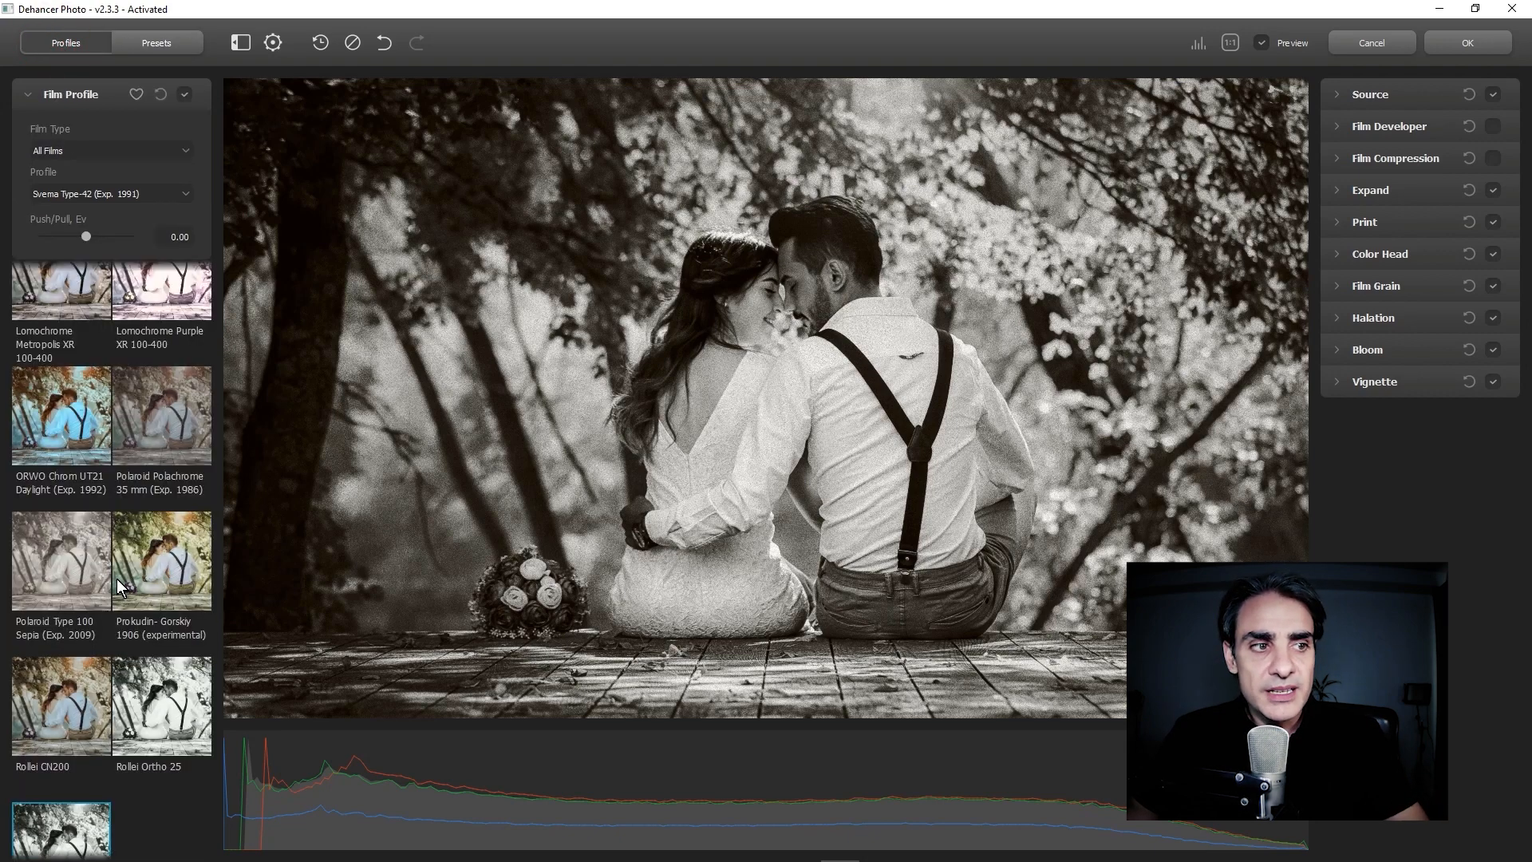
click(176, 562)
scroll(172, 567, up, 3)
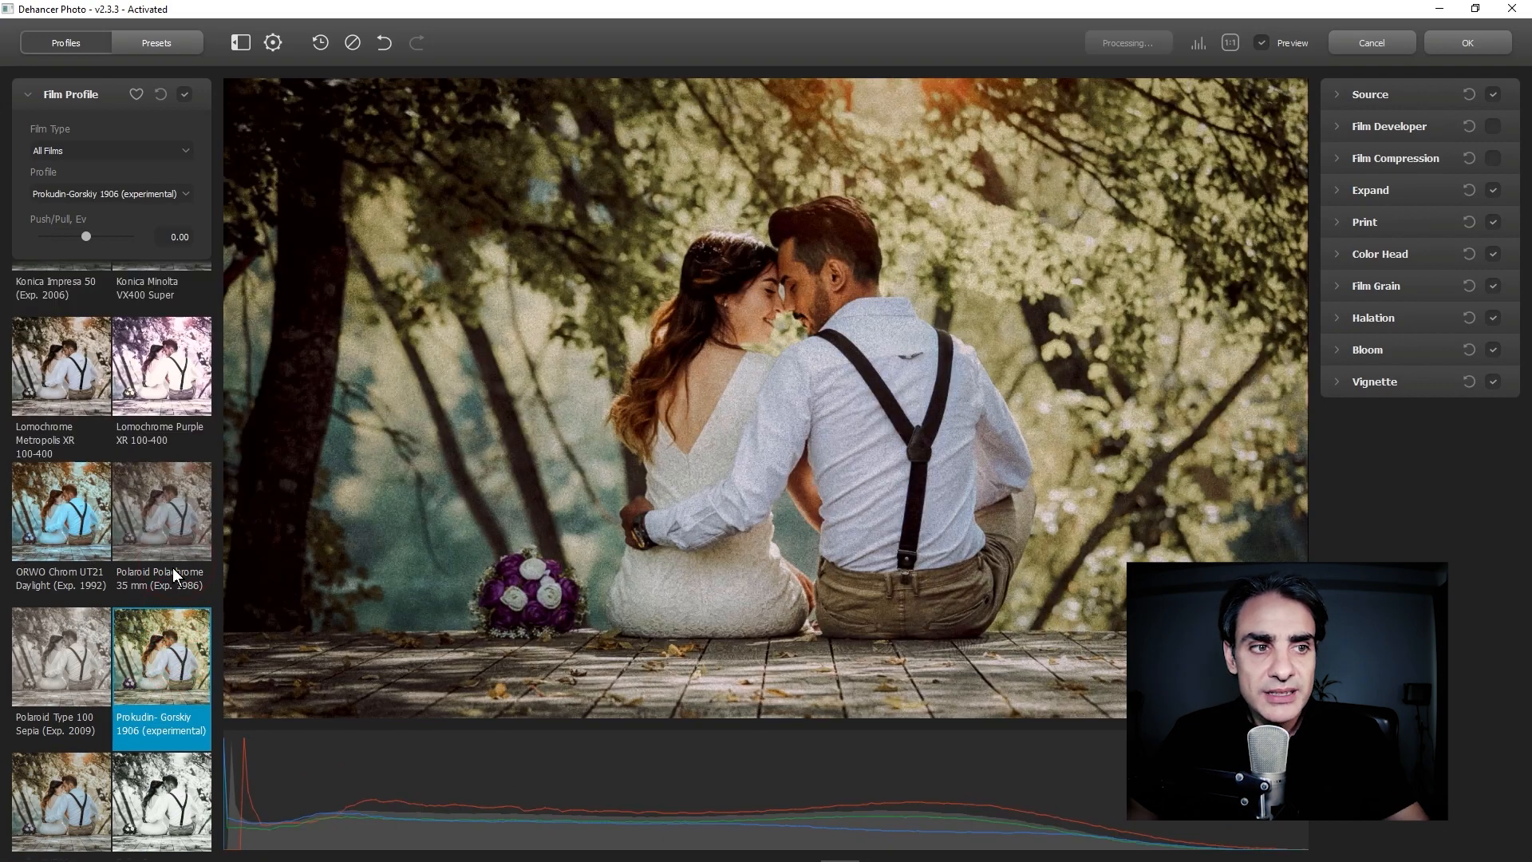
scroll(172, 567, up, 4)
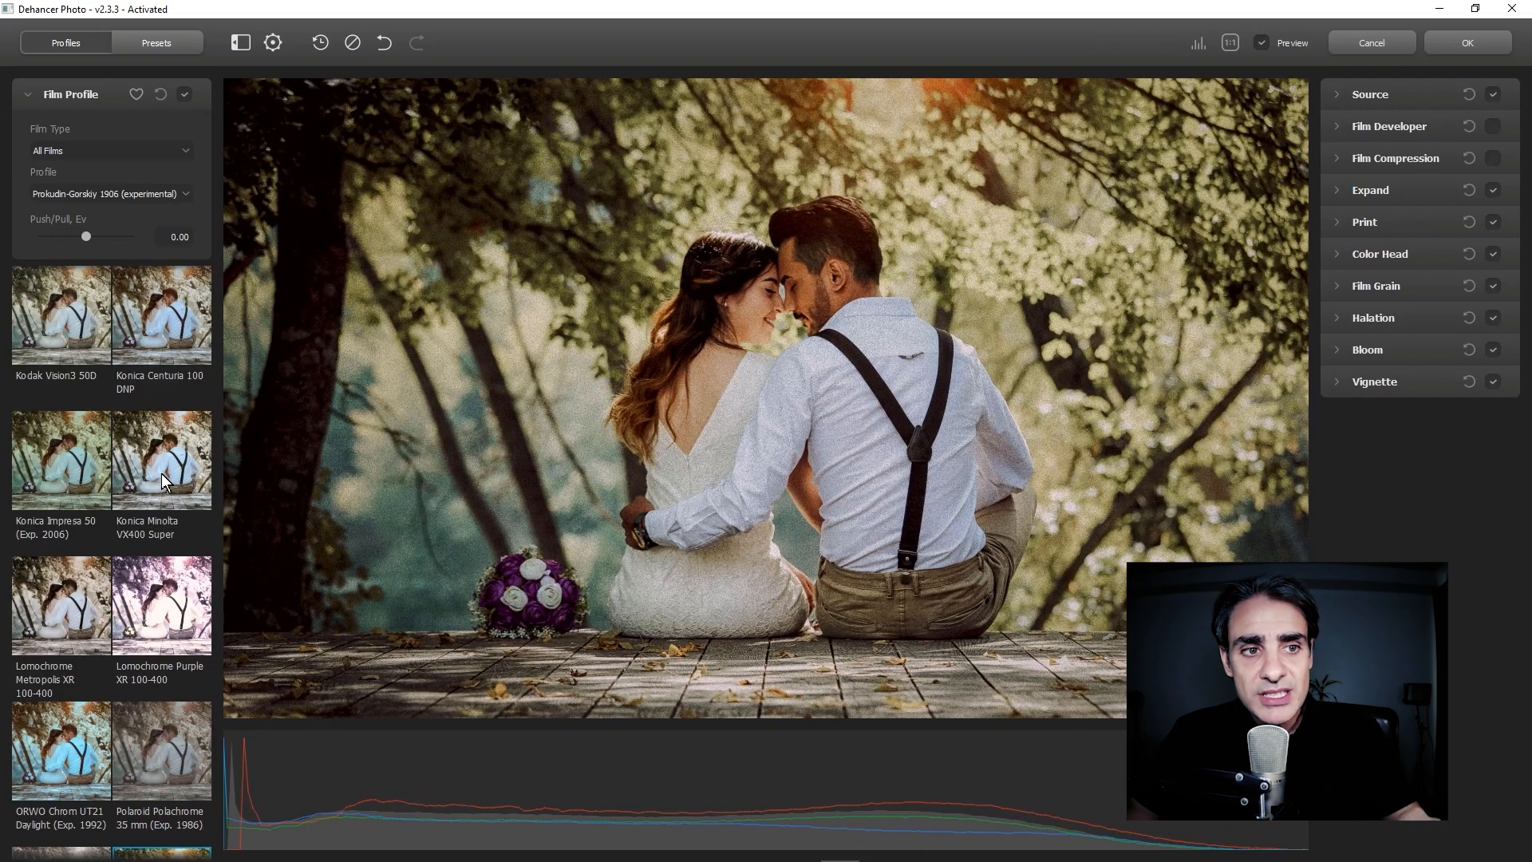
click(162, 472)
scroll(127, 472, up, 3)
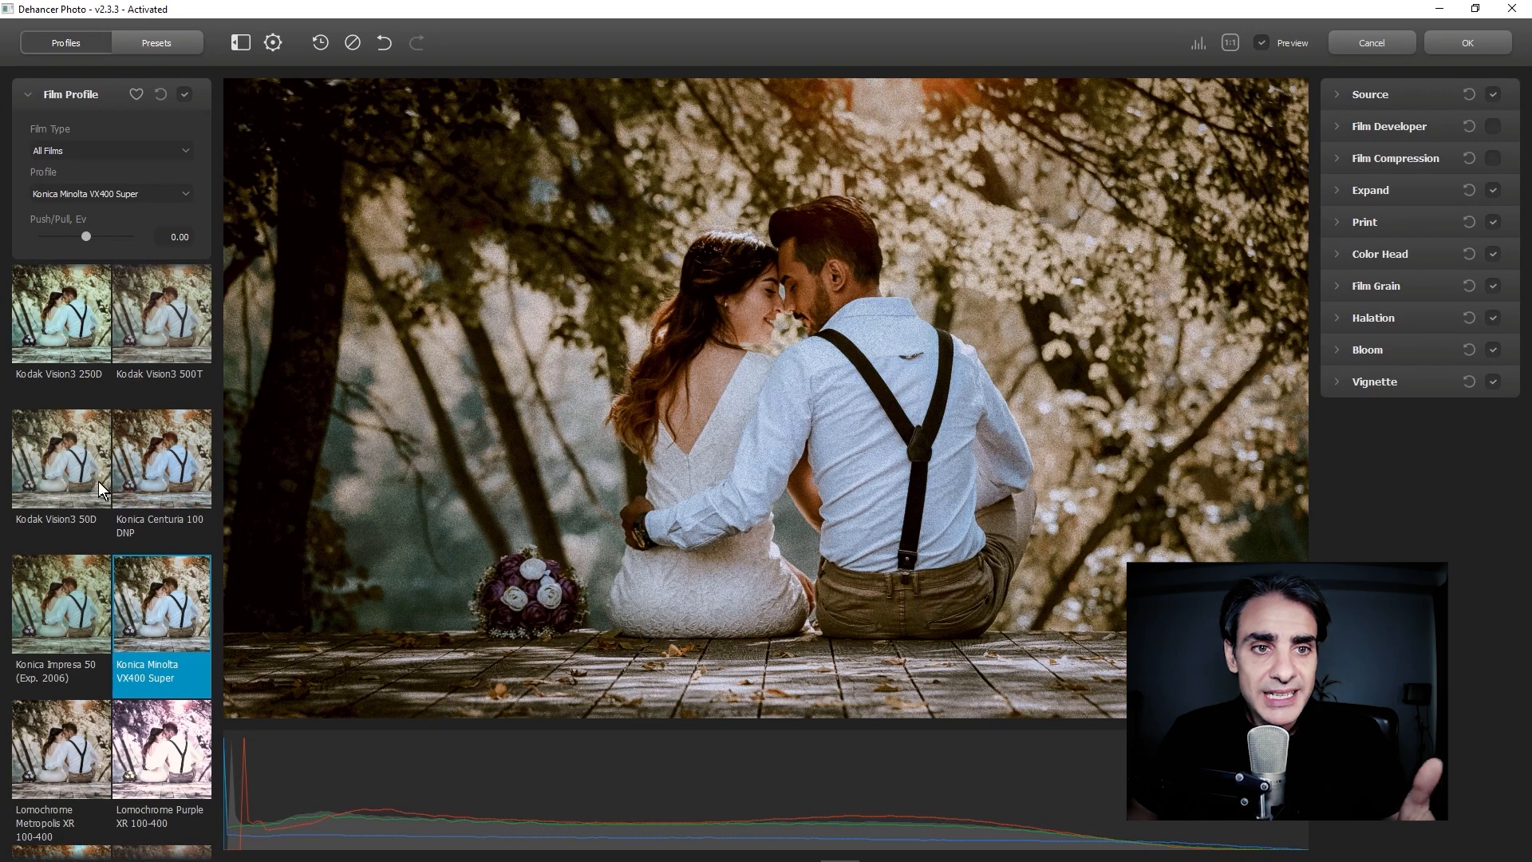
Apply the Kodak Vision3 50D film profile, try a Push/Pull of -2.00 Ev, and return it to 0.00
click(73, 463)
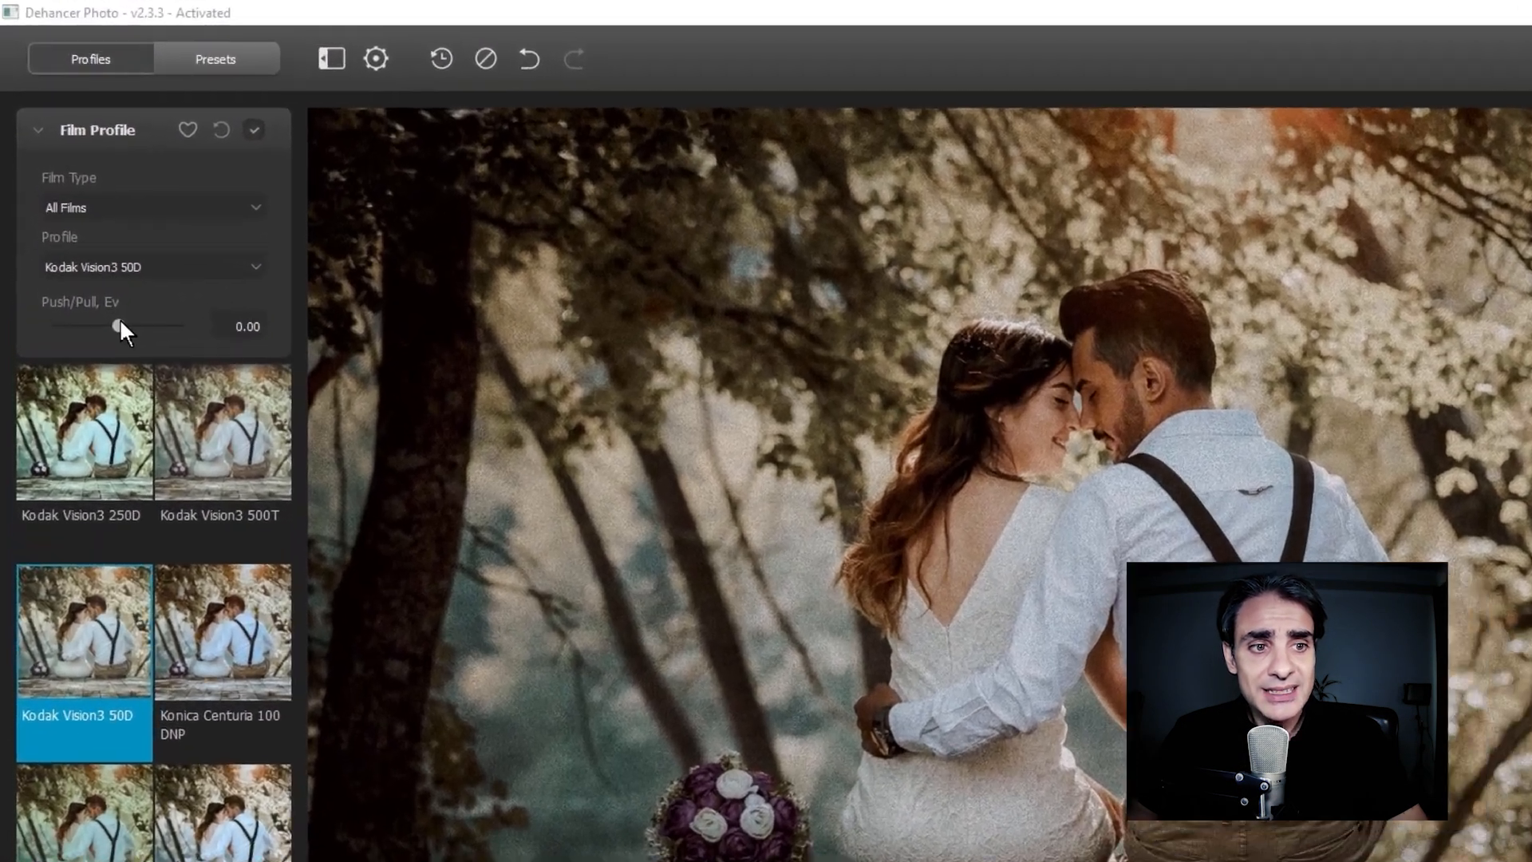
drag(86, 236, 24, 234)
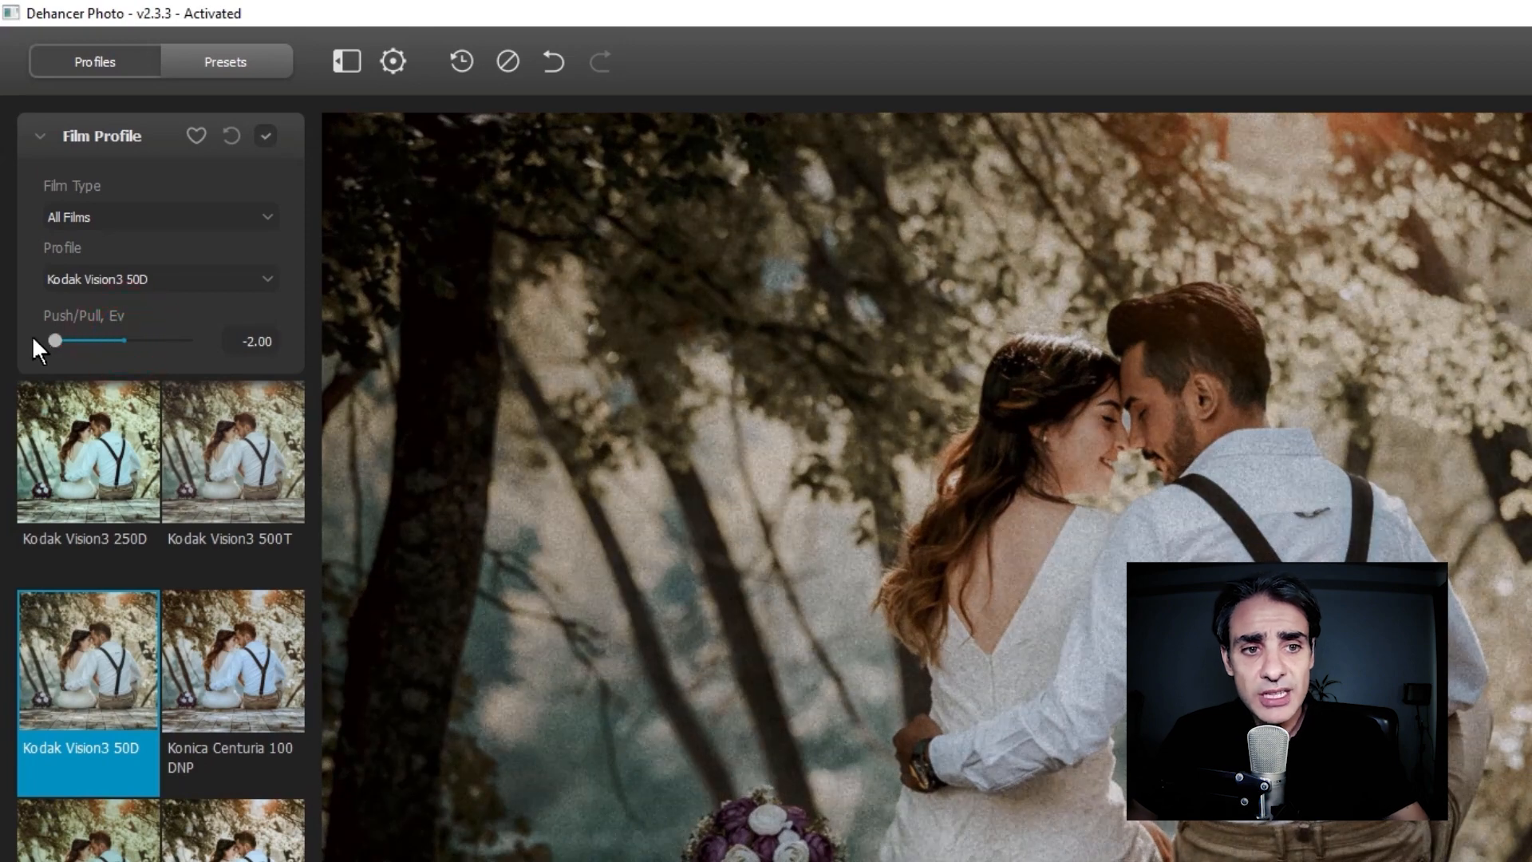
drag(55, 340, 124, 340)
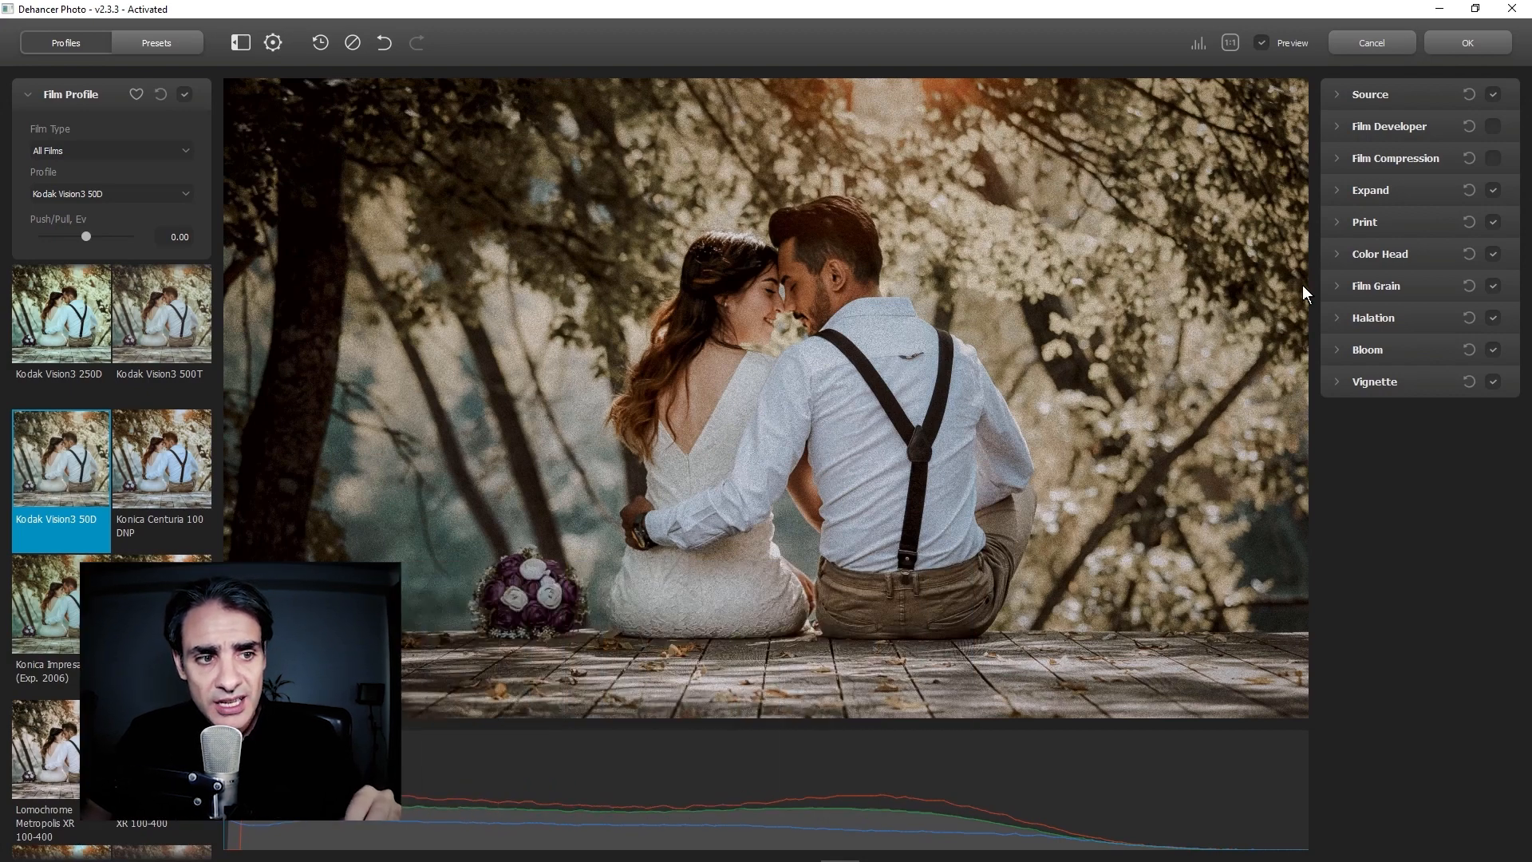
Set the Expand black point to -1 and the white point to 90
click(1335, 190)
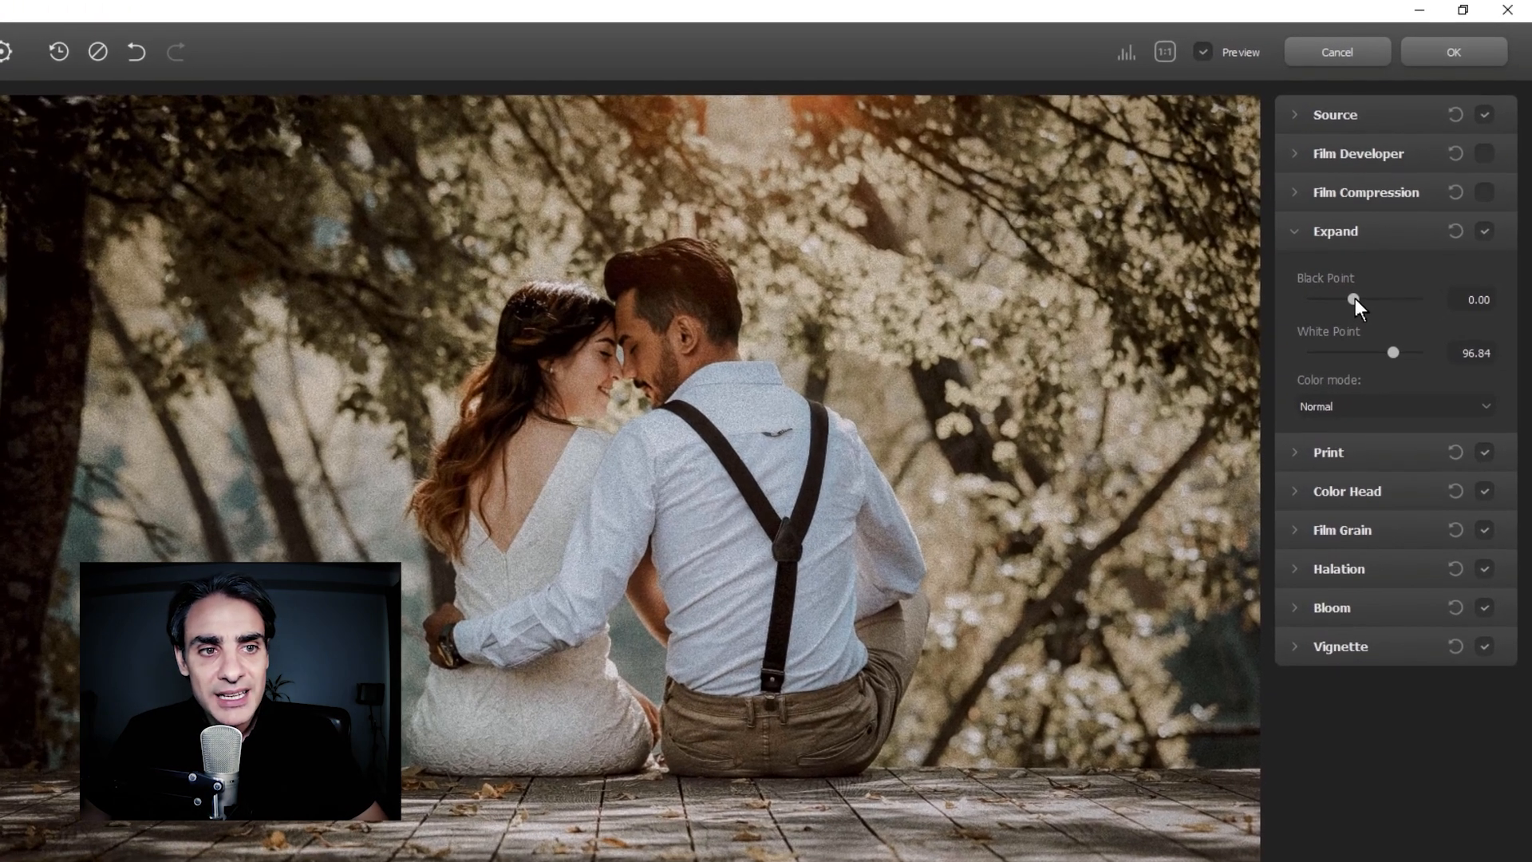
click(1385, 246)
drag(1353, 298, 1348, 300)
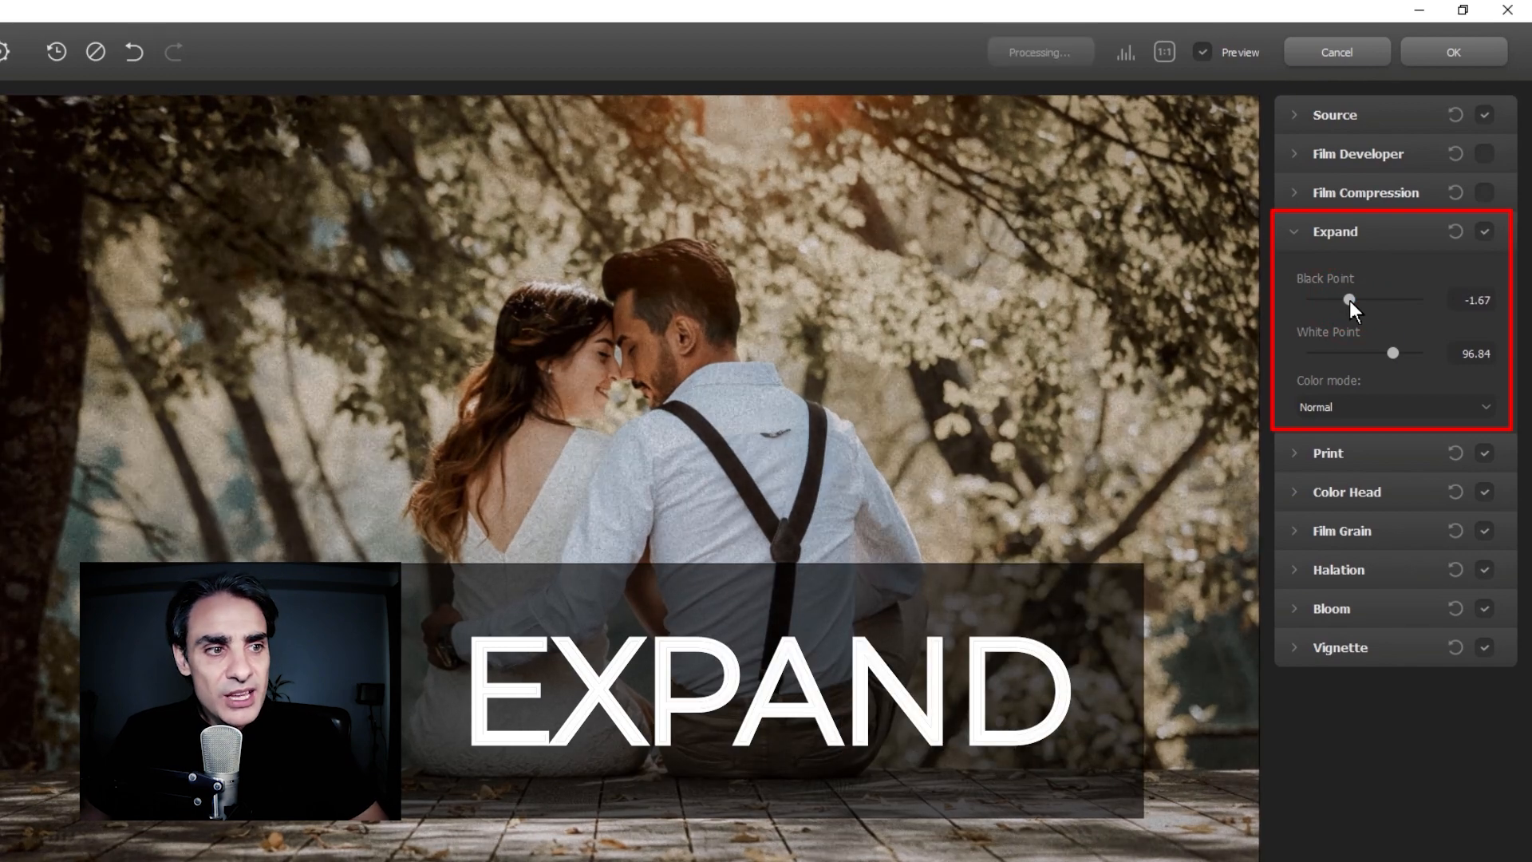
click(1472, 301)
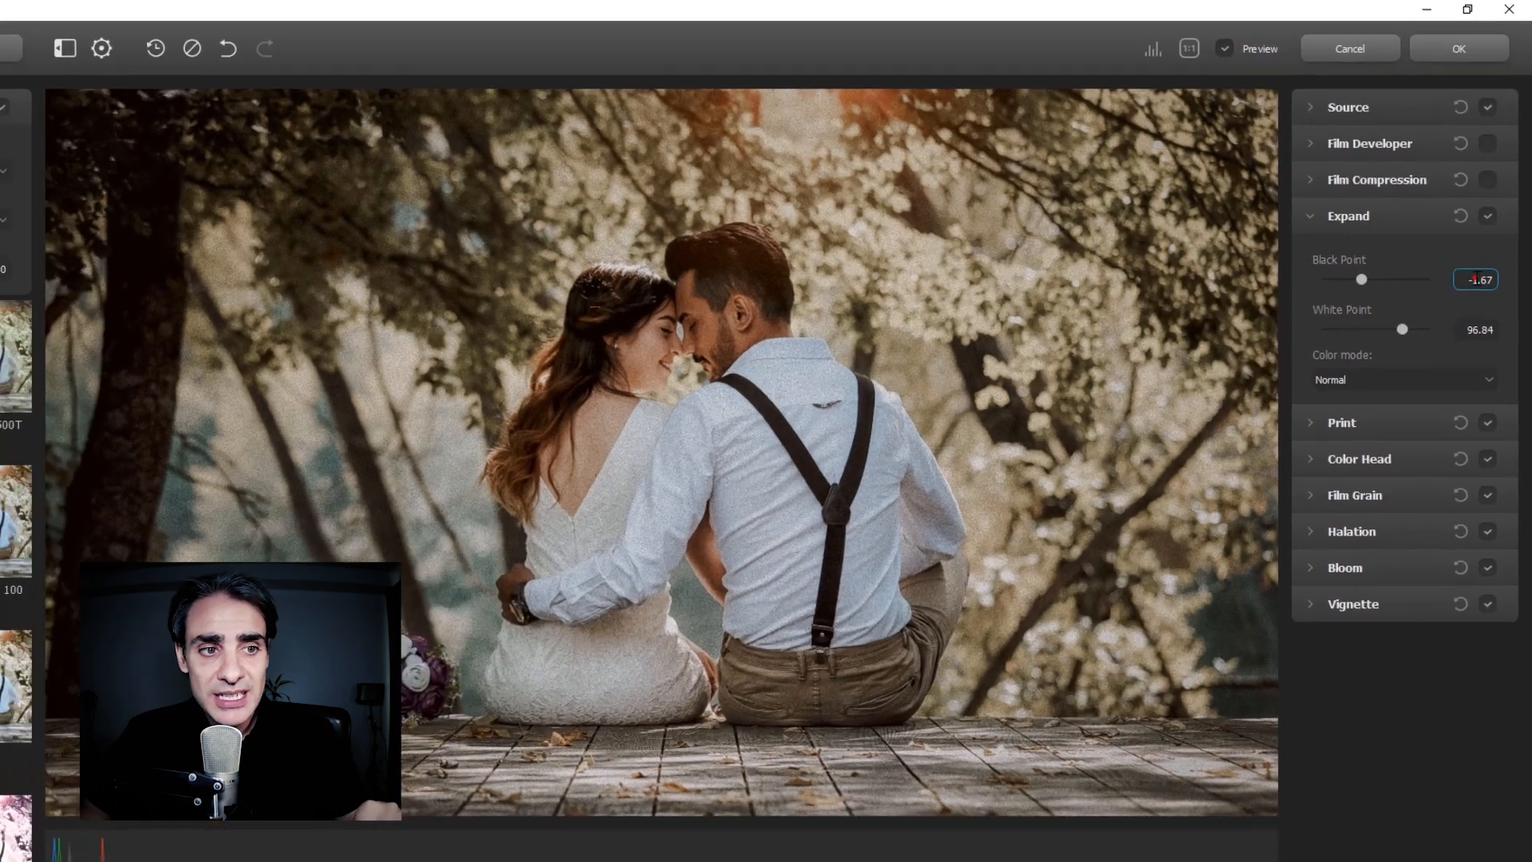
double_click(1476, 280)
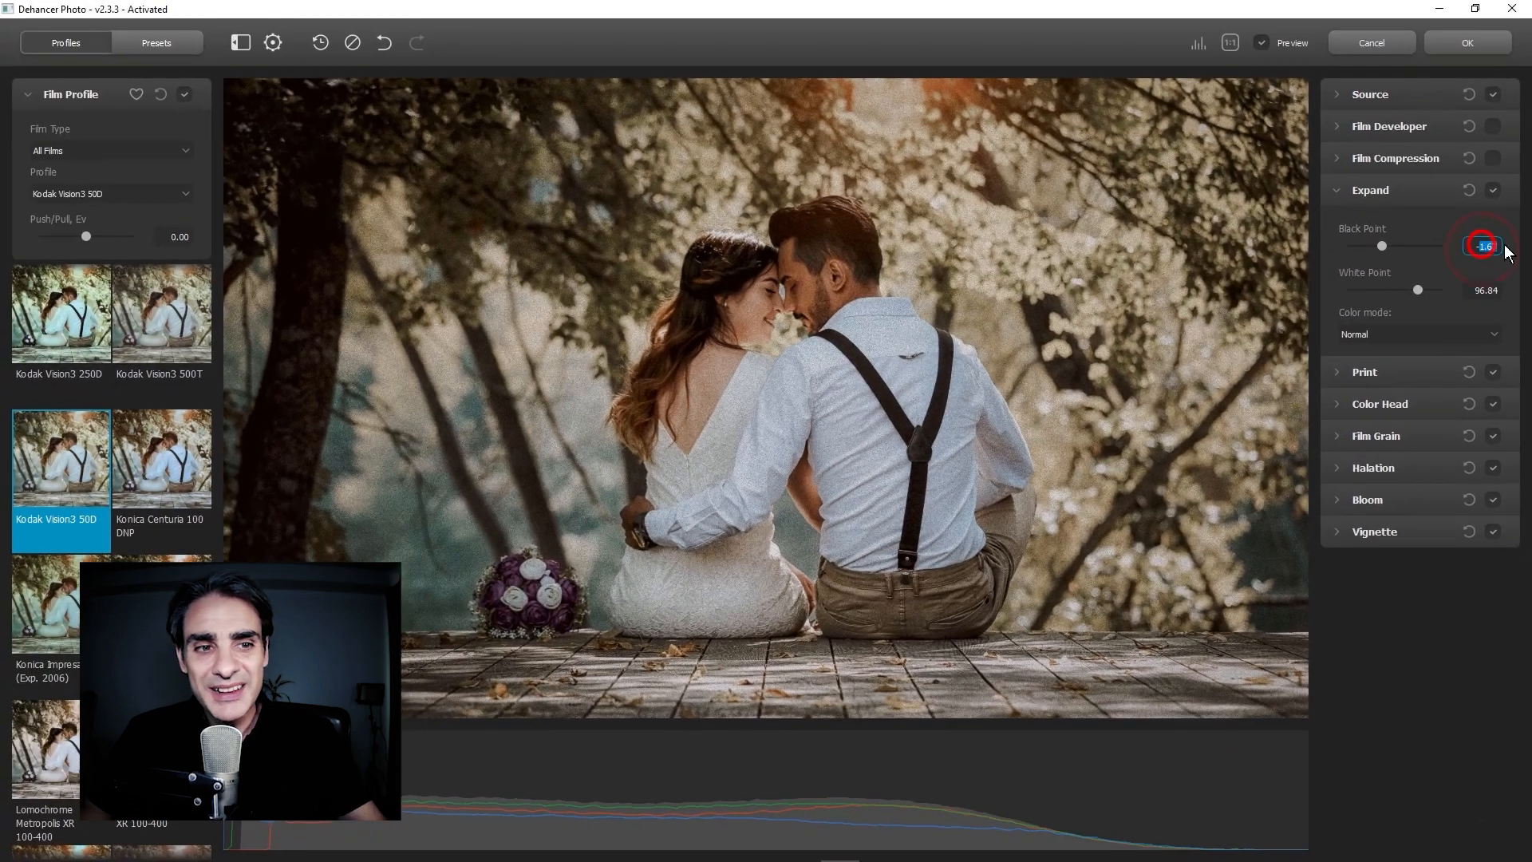
text(-1)
drag(1470, 288, 1501, 291)
text(90)
click(1510, 300)
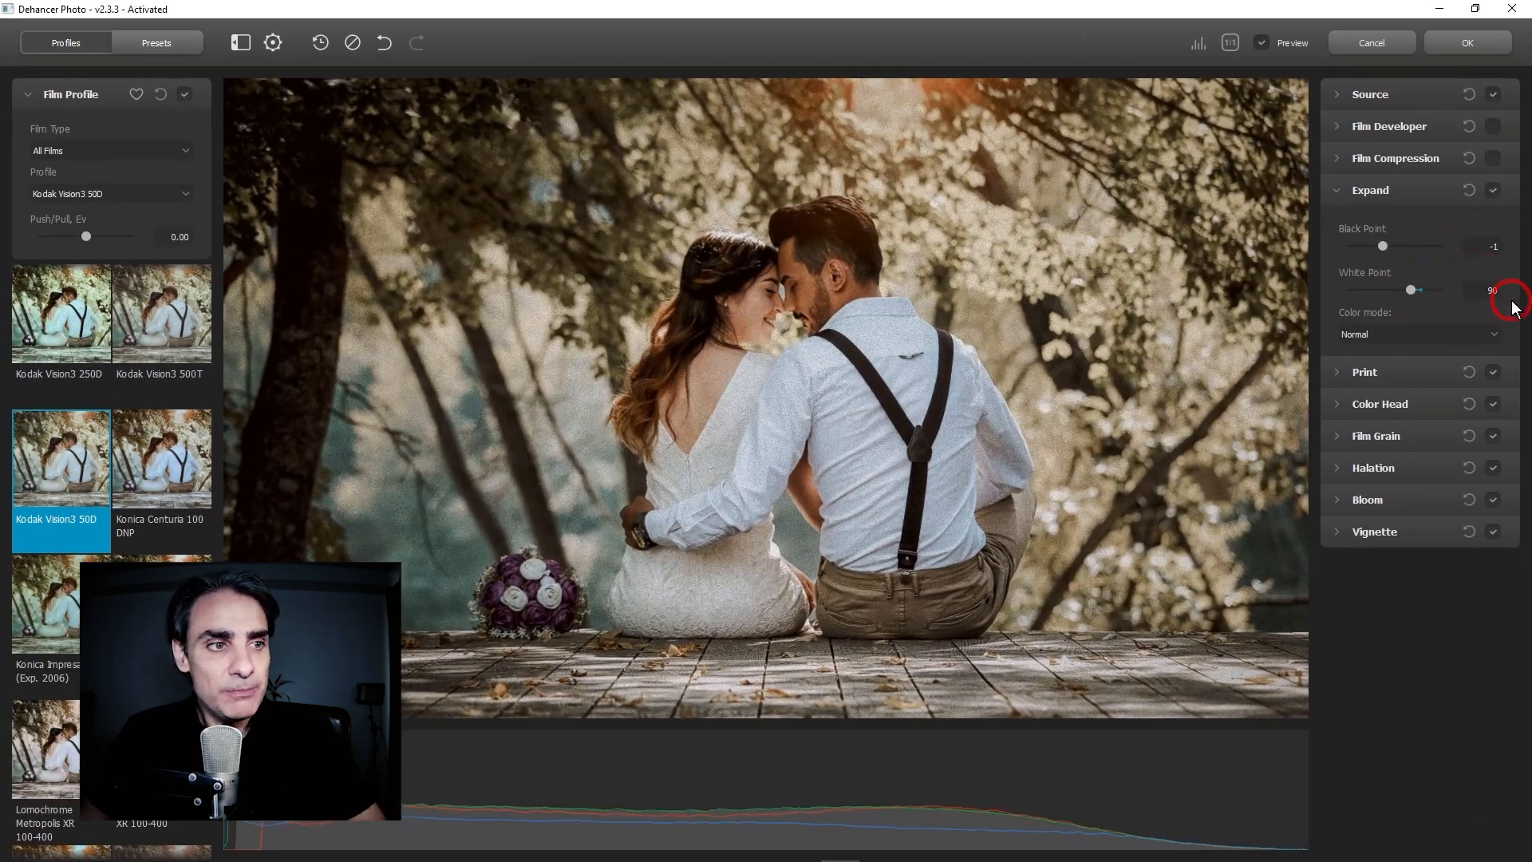
Compare the Kodak Endura Glossy Paper and Kodak 2383 Print Film print profiles, keeping Kodak 2383 Print Film
click(1334, 370)
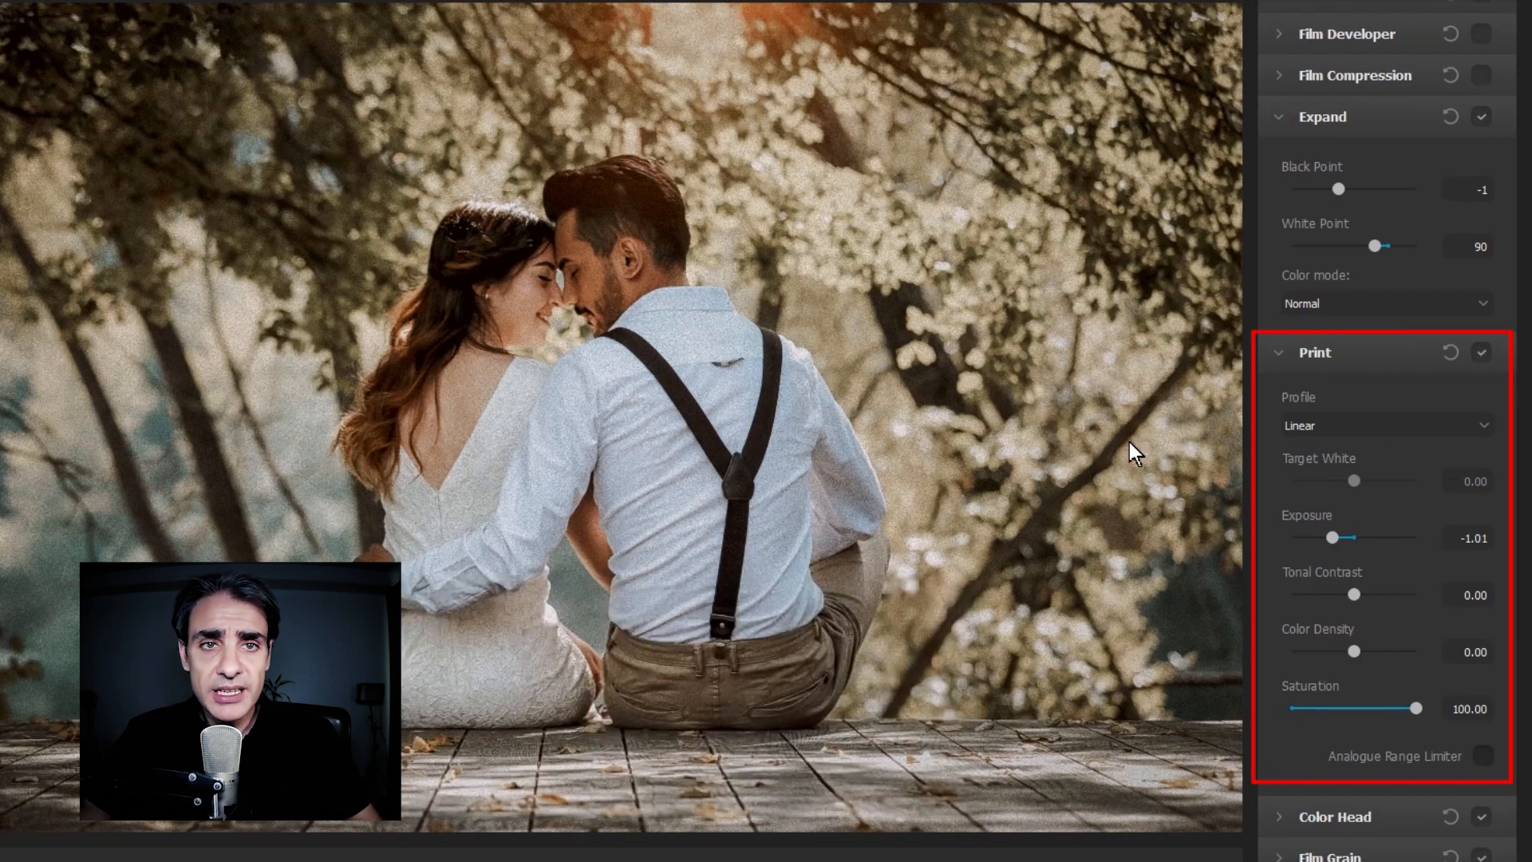
click(1487, 422)
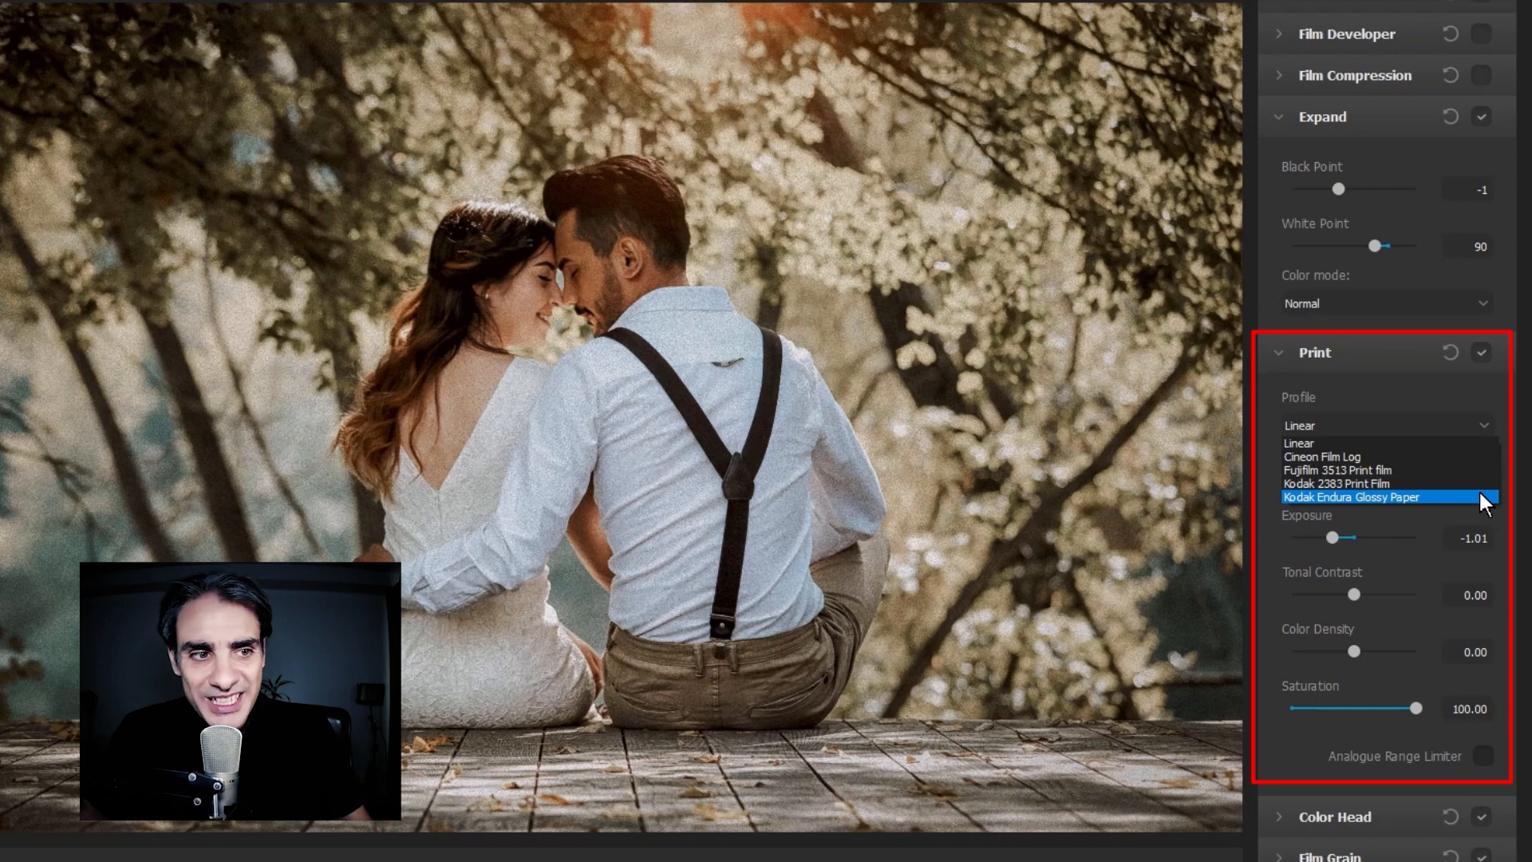
click(1460, 479)
click(1478, 423)
click(1461, 493)
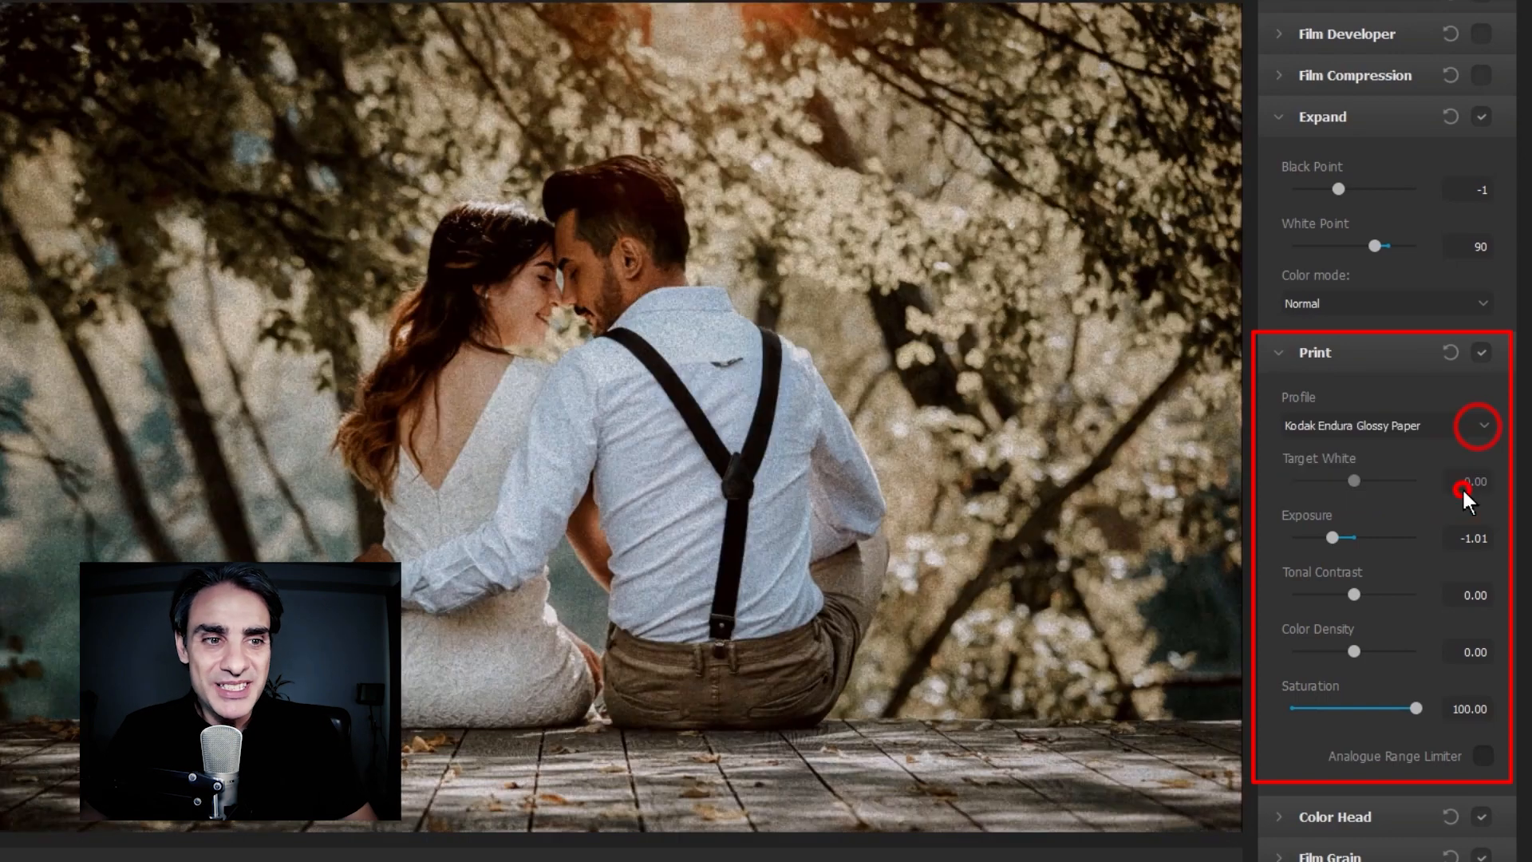
click(1480, 424)
click(1475, 481)
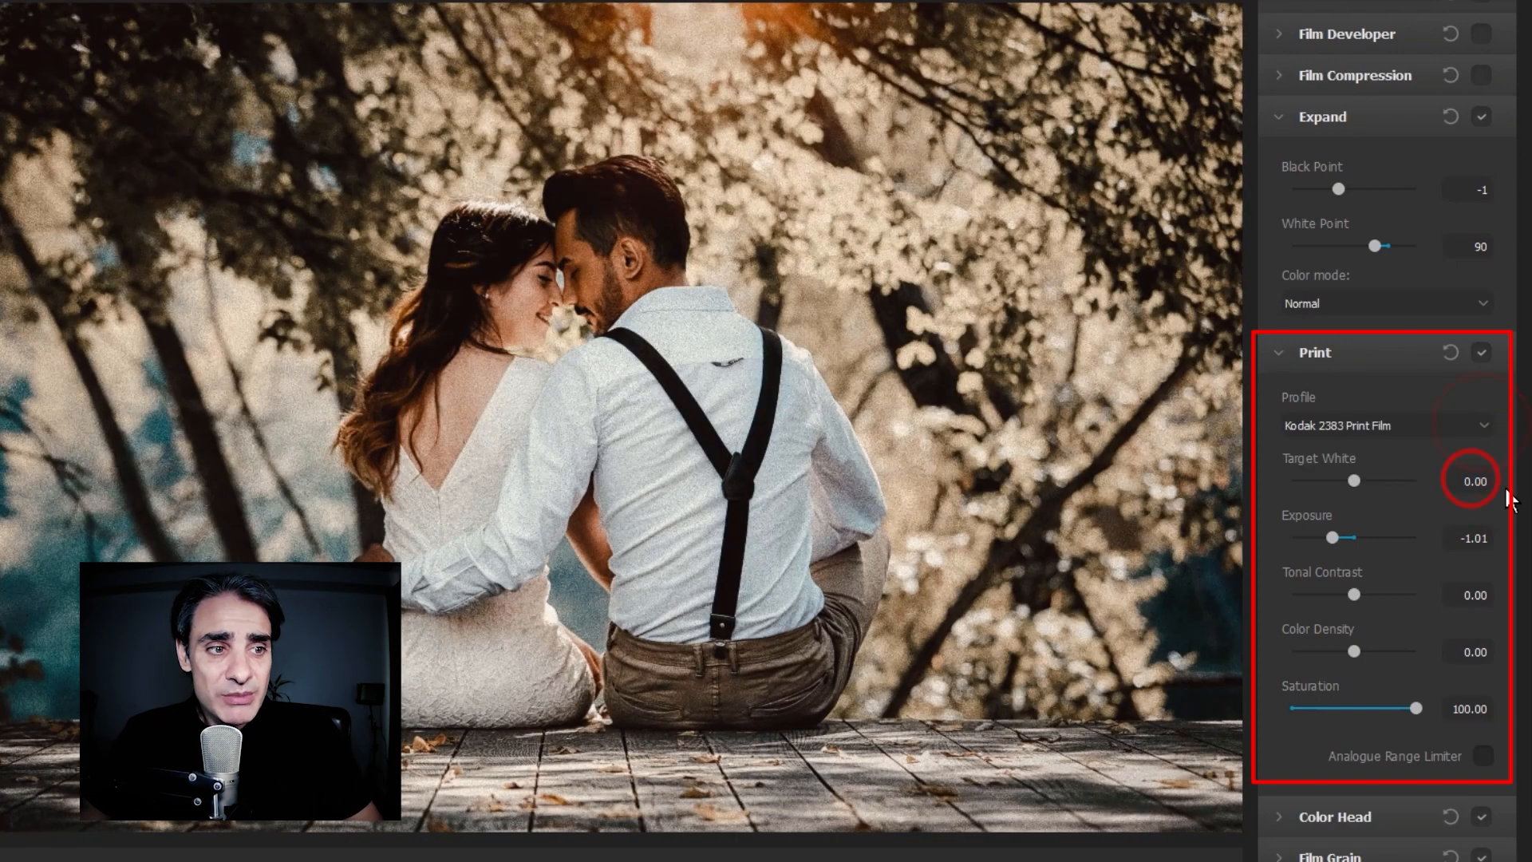
Set the Print exposure to 0 and color density to 10, and enable the Analogue Range Limiter
drag(1331, 537, 1362, 538)
double_click(1451, 537)
text(0)
drag(1353, 649, 1359, 646)
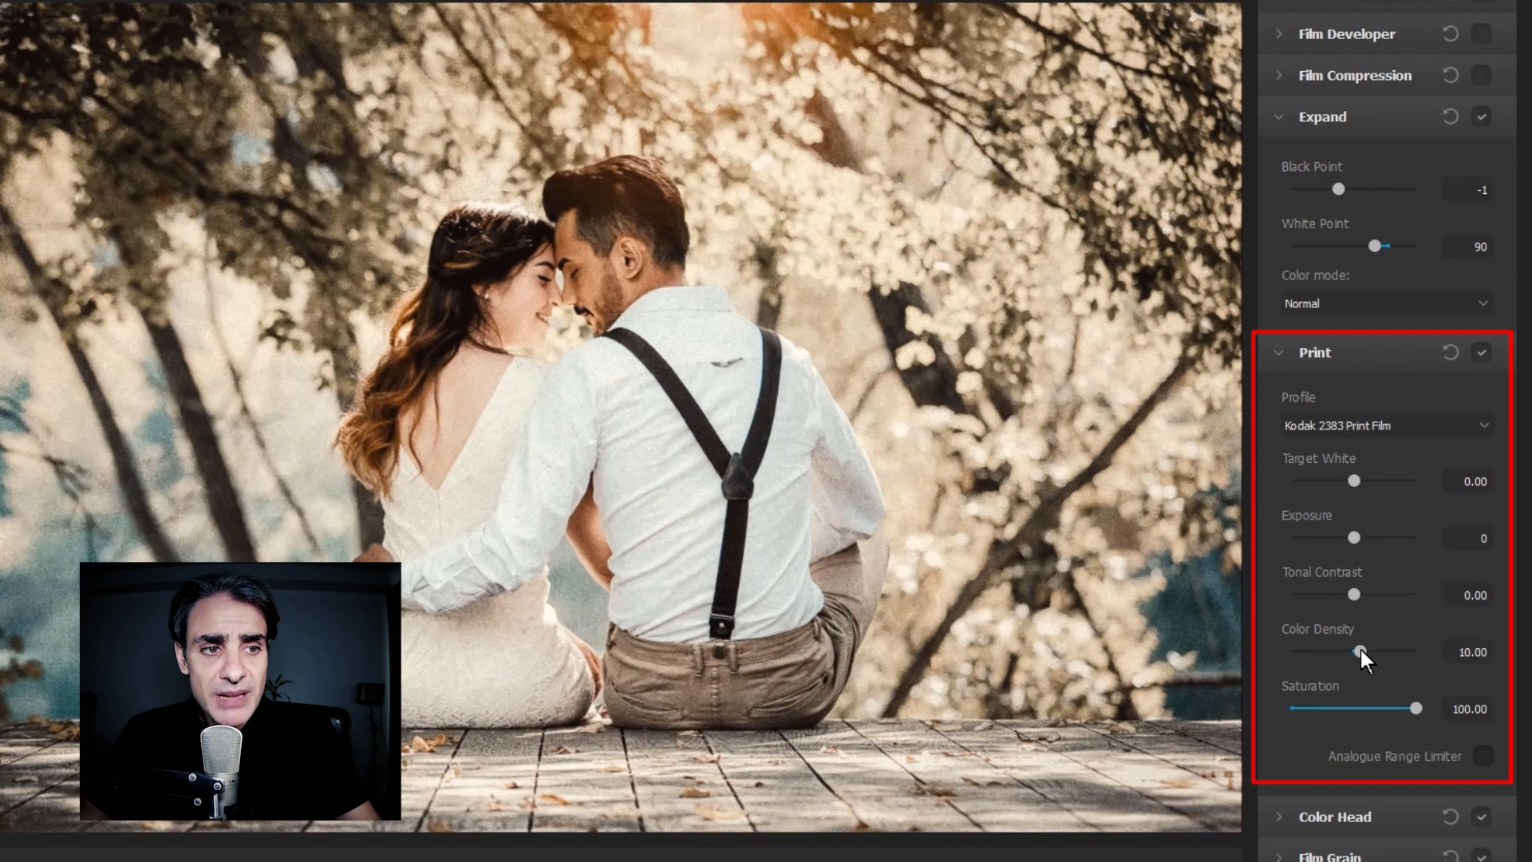
click(1482, 755)
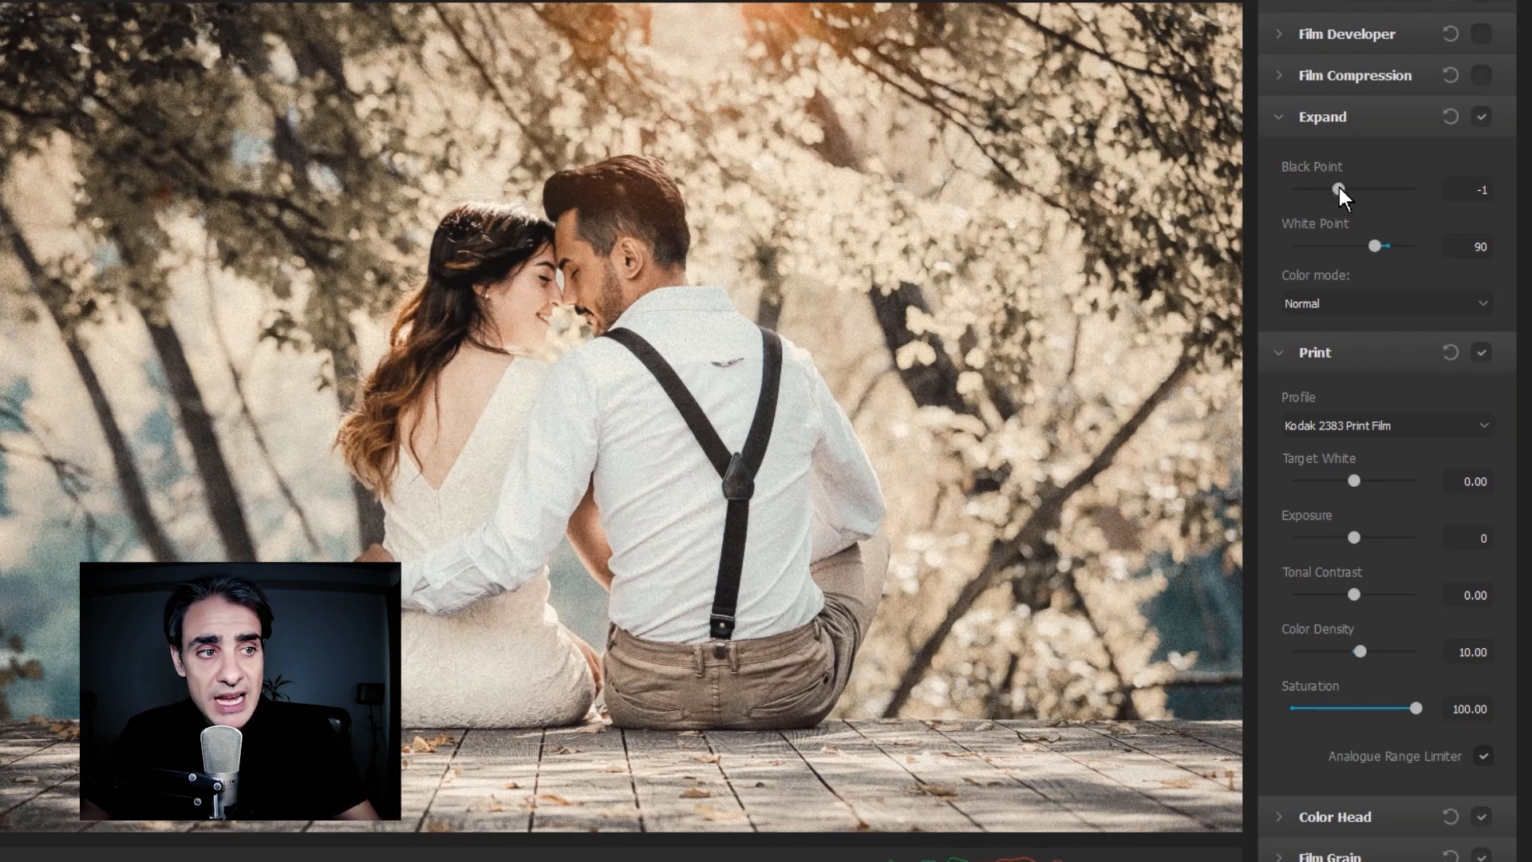
Set the Expand black point to 2 and white point to 90.75, then collapse the Expand and Print settings
drag(1338, 188, 1390, 223)
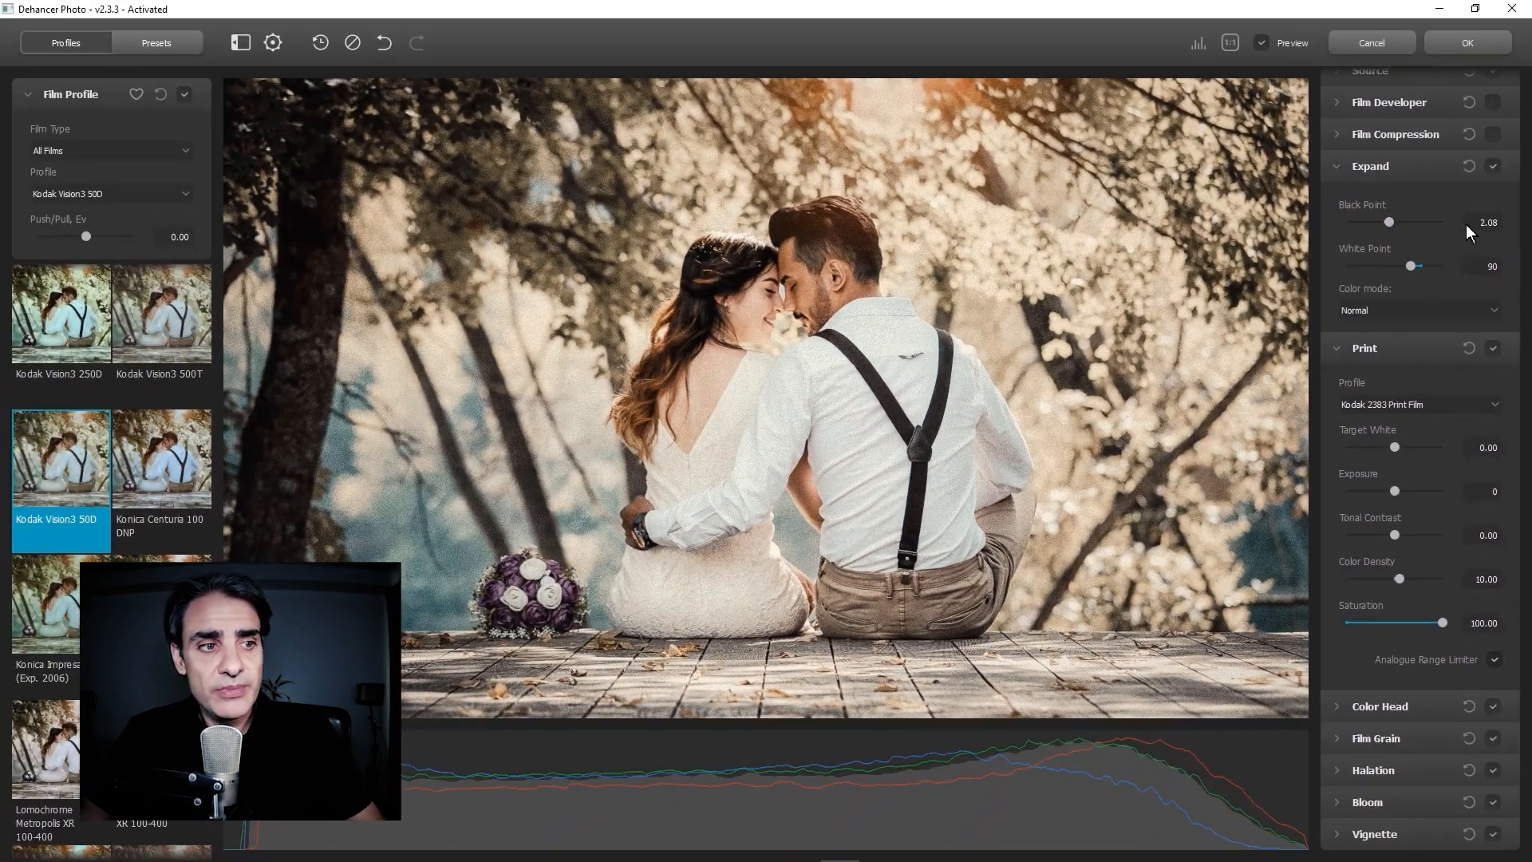
click(1468, 222)
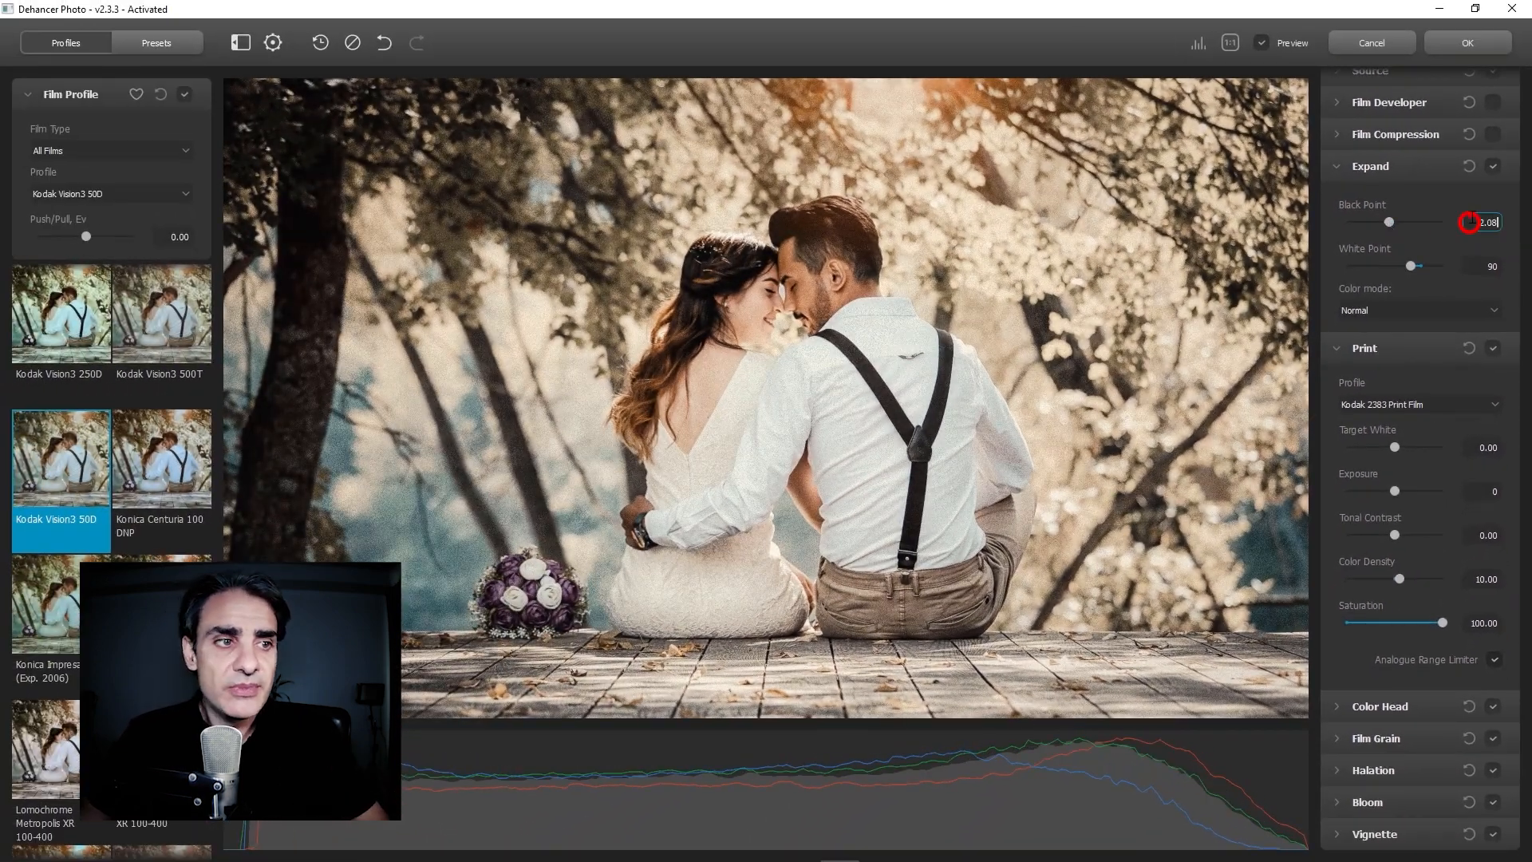
double_click(1469, 223)
text(2)
click(1410, 263)
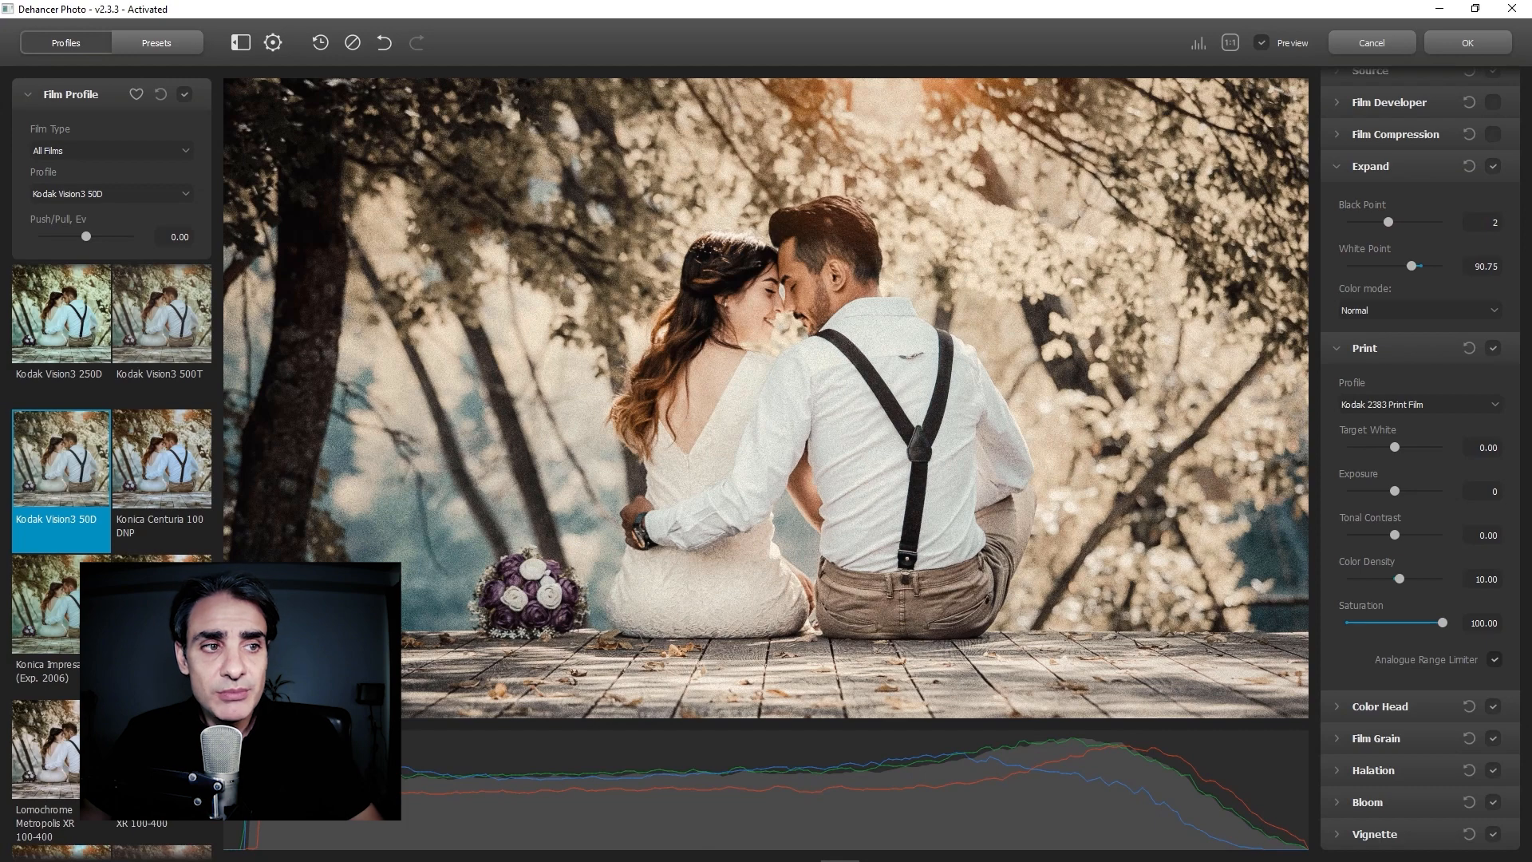
click(1335, 166)
click(1334, 222)
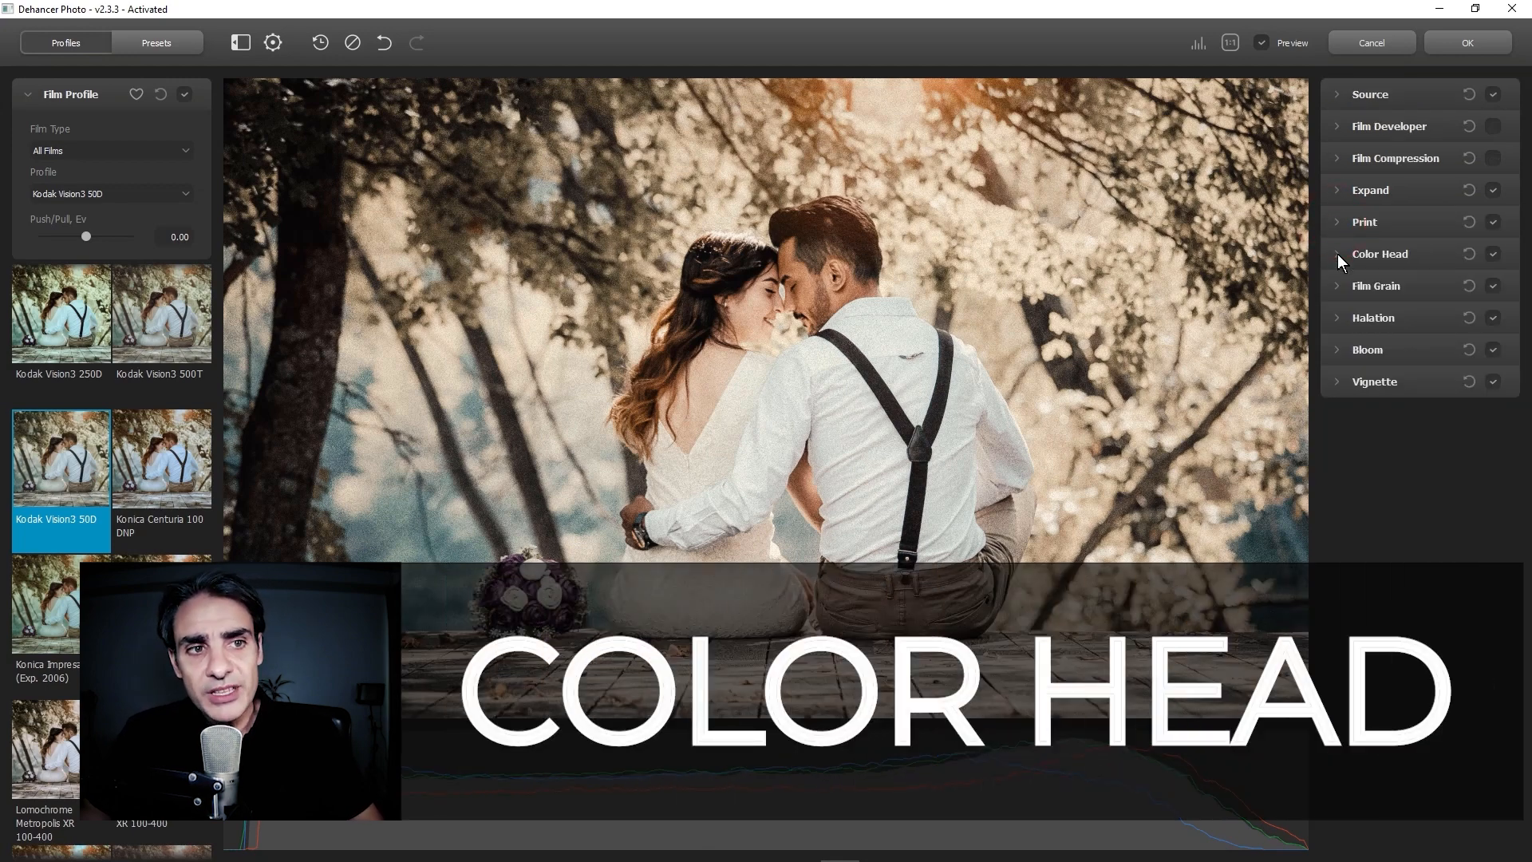
Reset the Color Head settings, then set Yellow - Blue to 5 and Magenta - Green to -5
click(1337, 254)
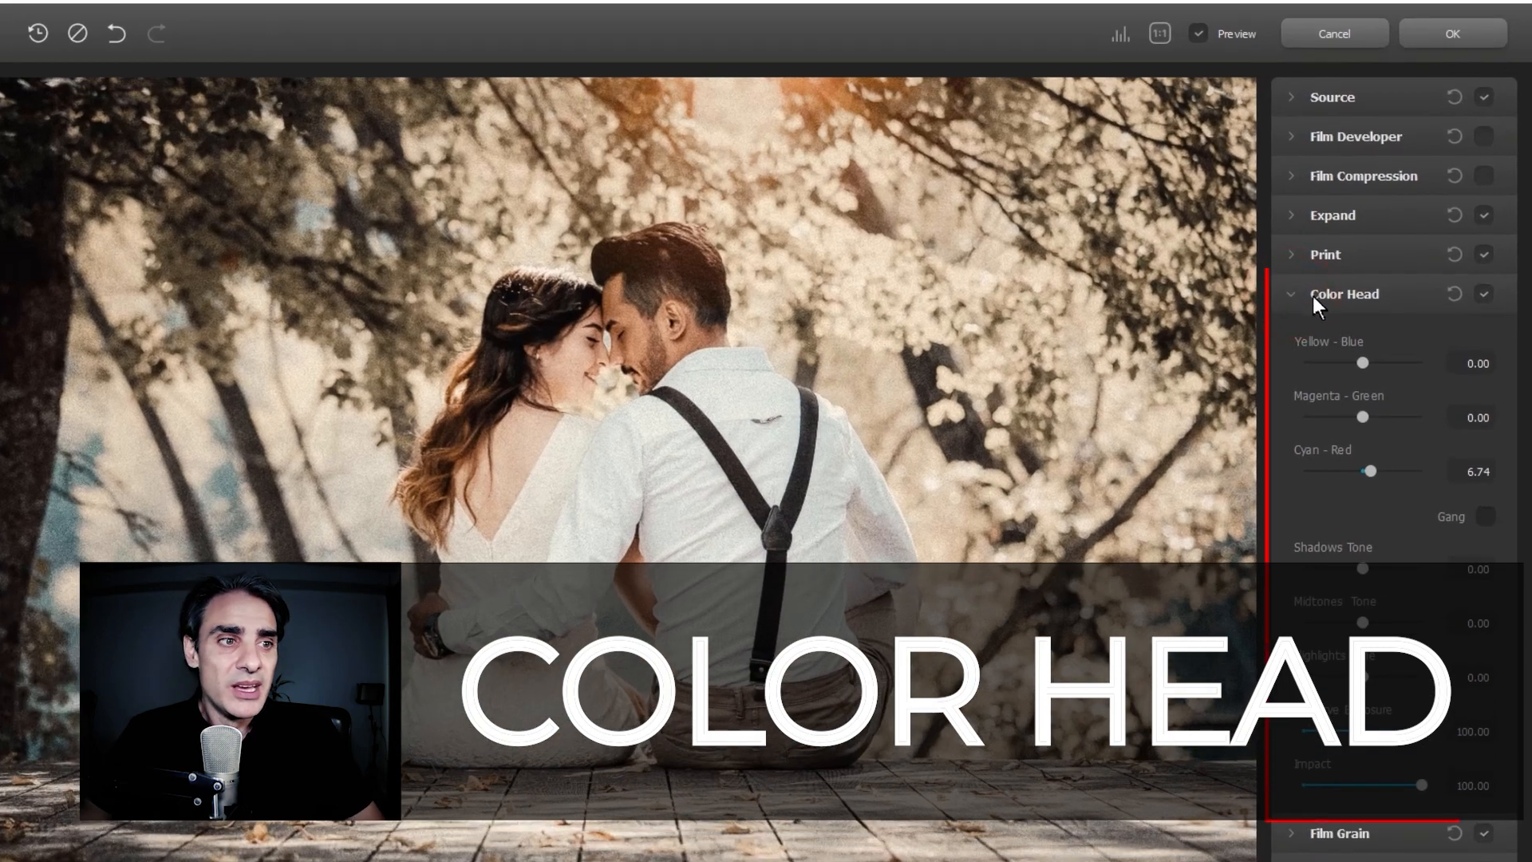
click(1453, 292)
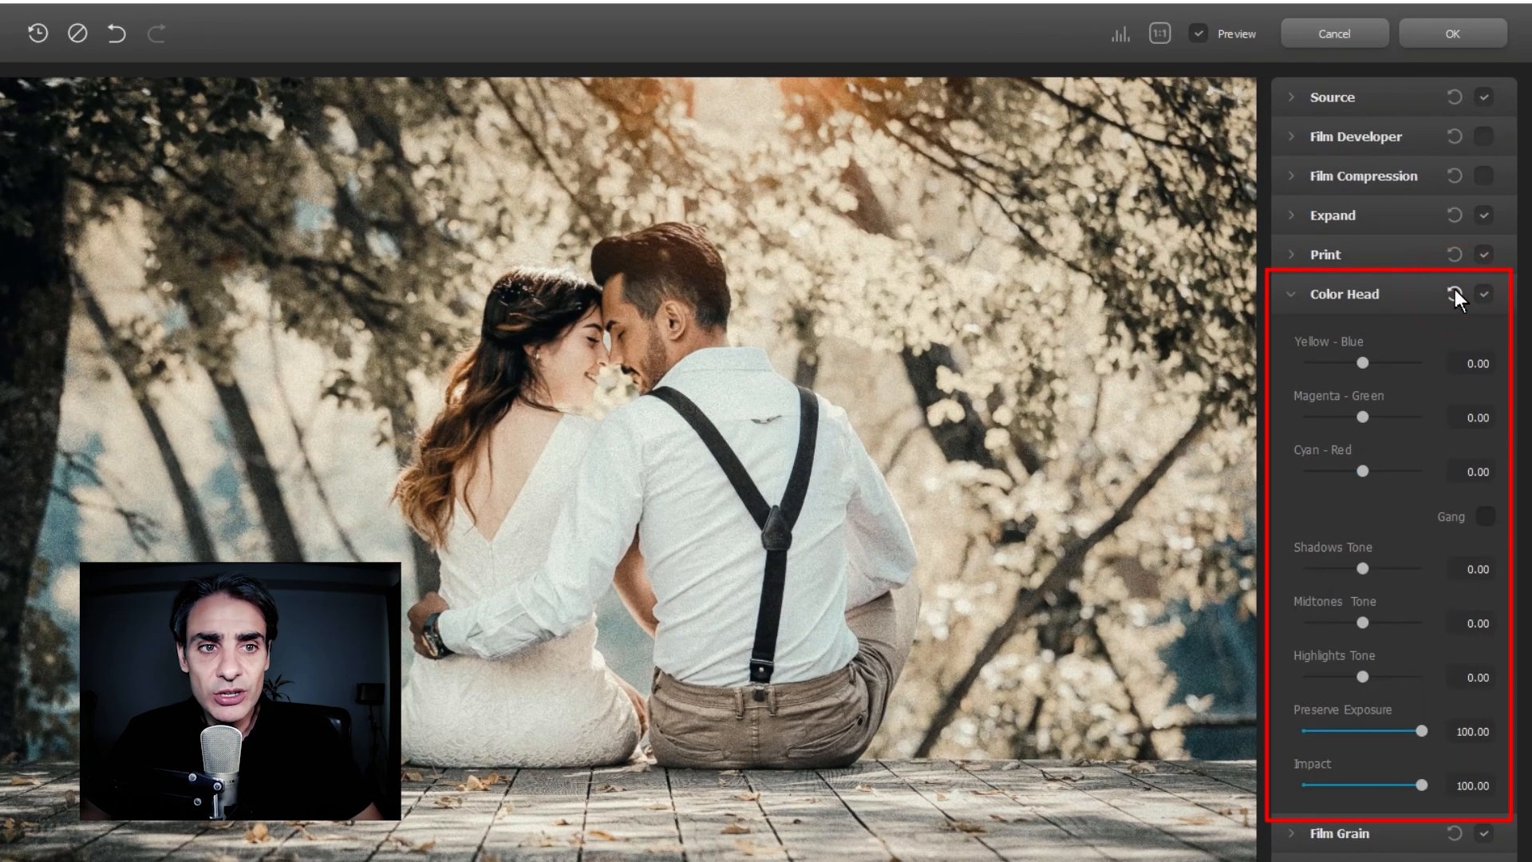
drag(1363, 362, 1369, 362)
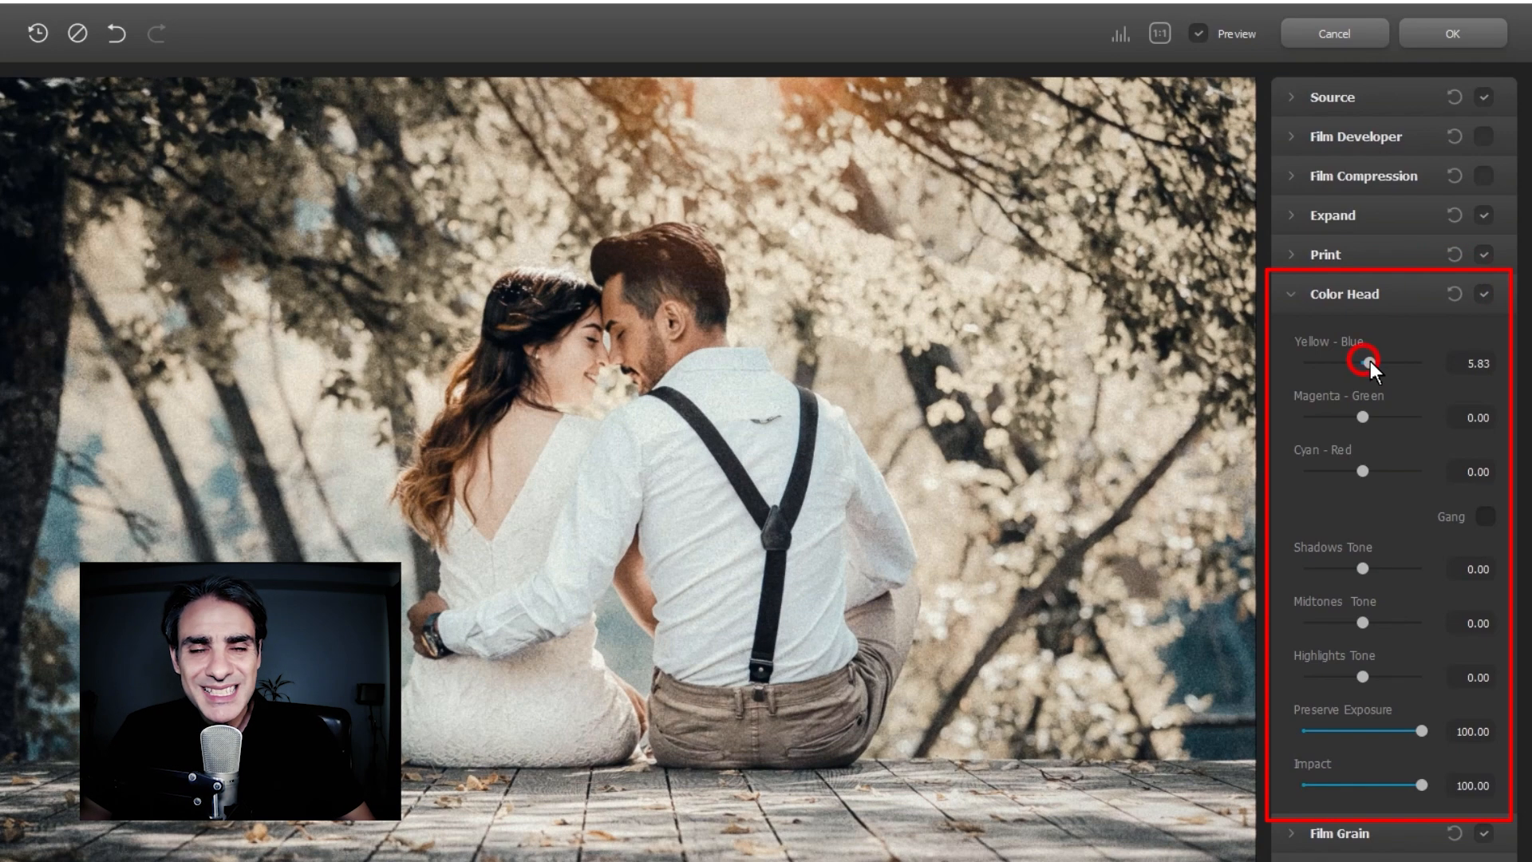
click(1459, 363)
text(5)
click(1498, 398)
drag(1362, 416, 1356, 418)
click(1474, 419)
text(-5)
key(Return)
Set the Color Head shadows tone to -25, midtones tone to 26.67 and impact to 75
drag(1363, 568, 1347, 568)
drag(1363, 622, 1379, 626)
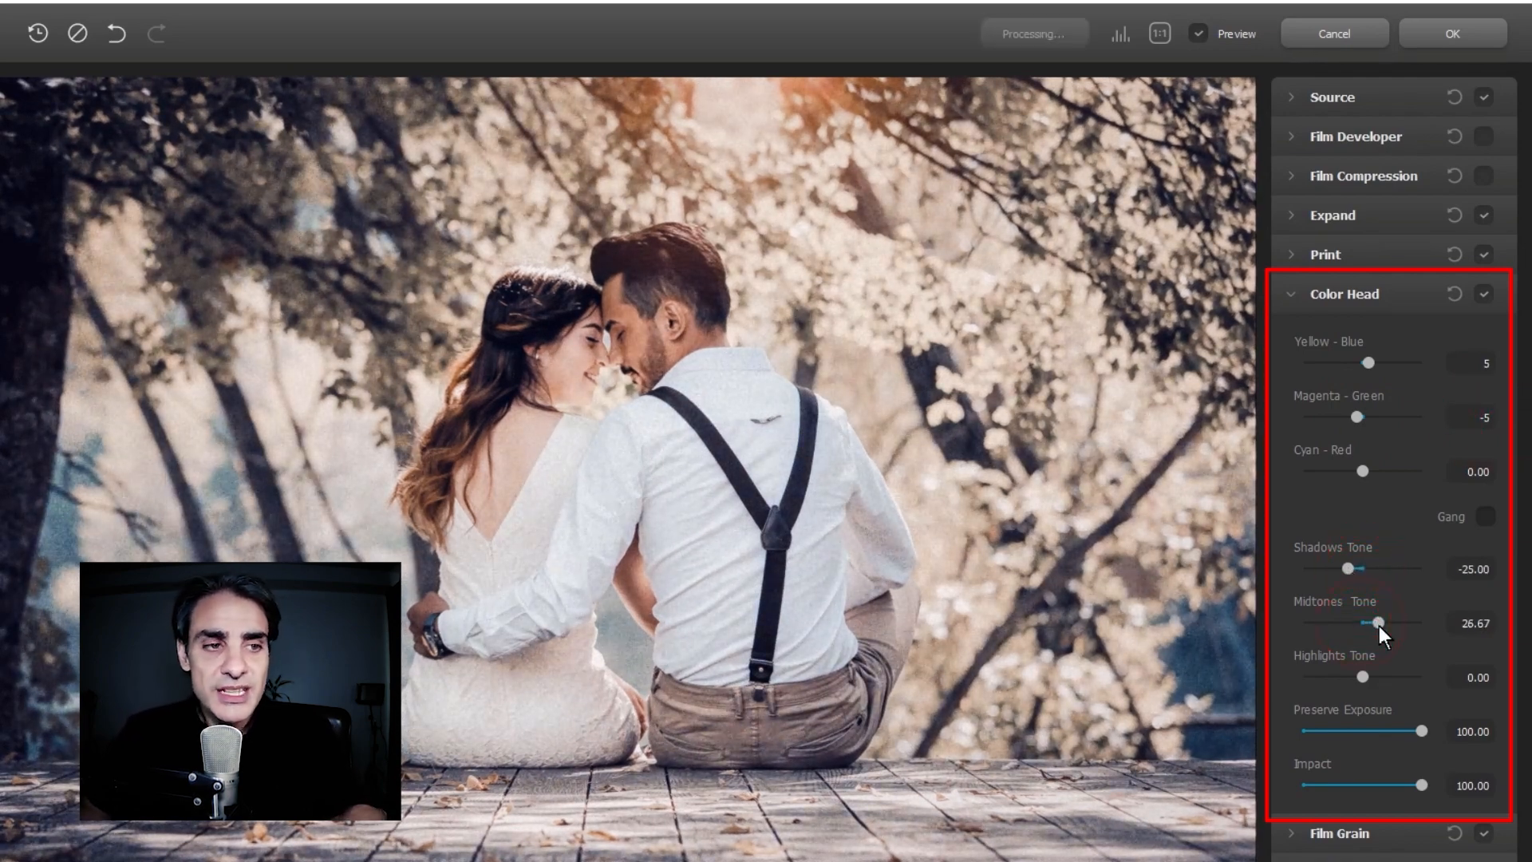
drag(1420, 785, 1391, 782)
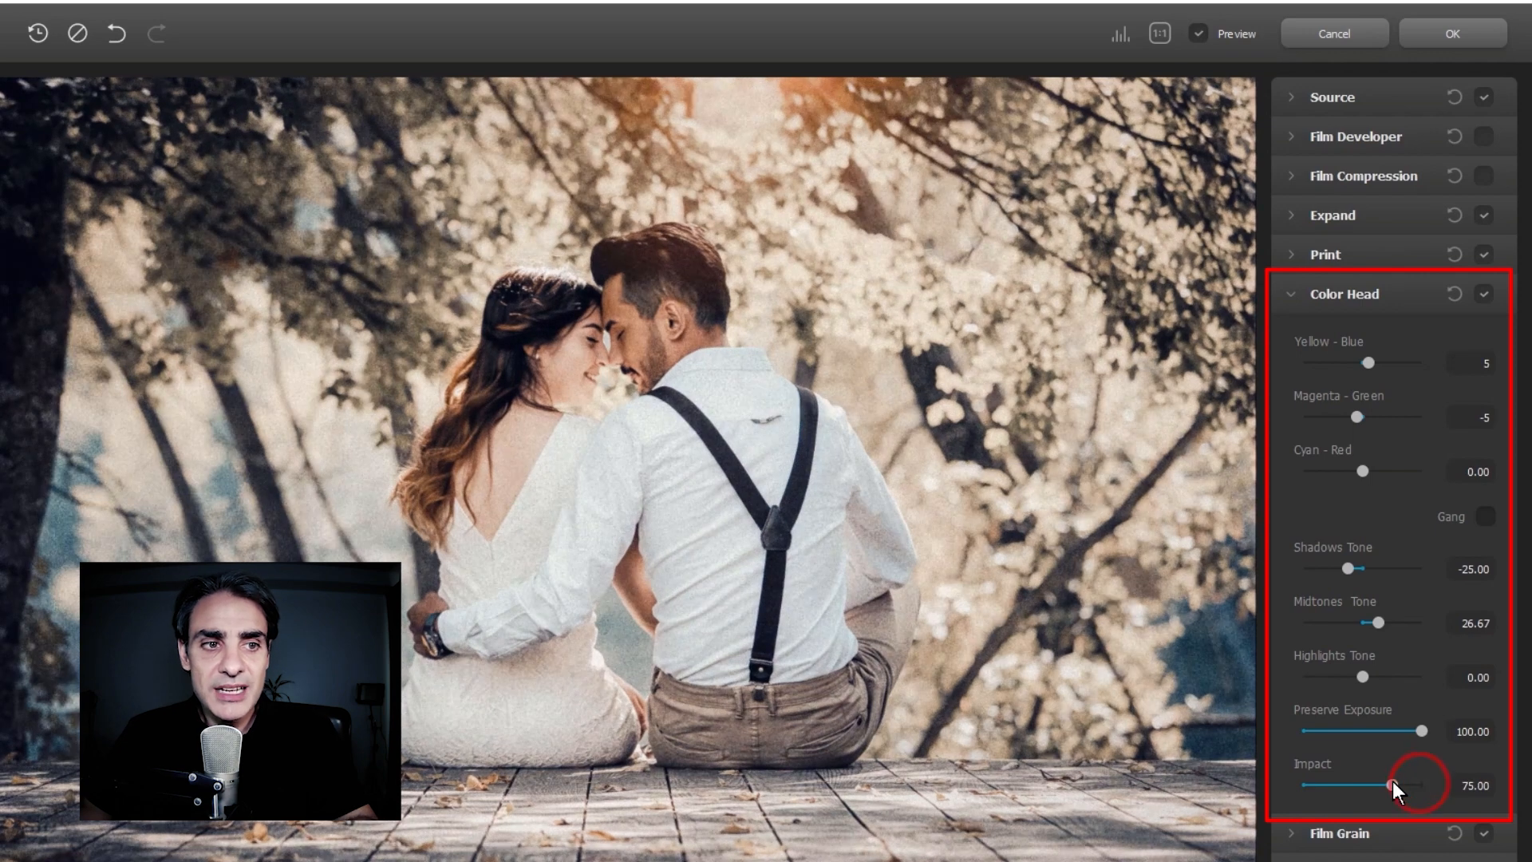
Compare the photo with and without Color Head and with the overall preview off and on, then collapse Color Head
click(1483, 293)
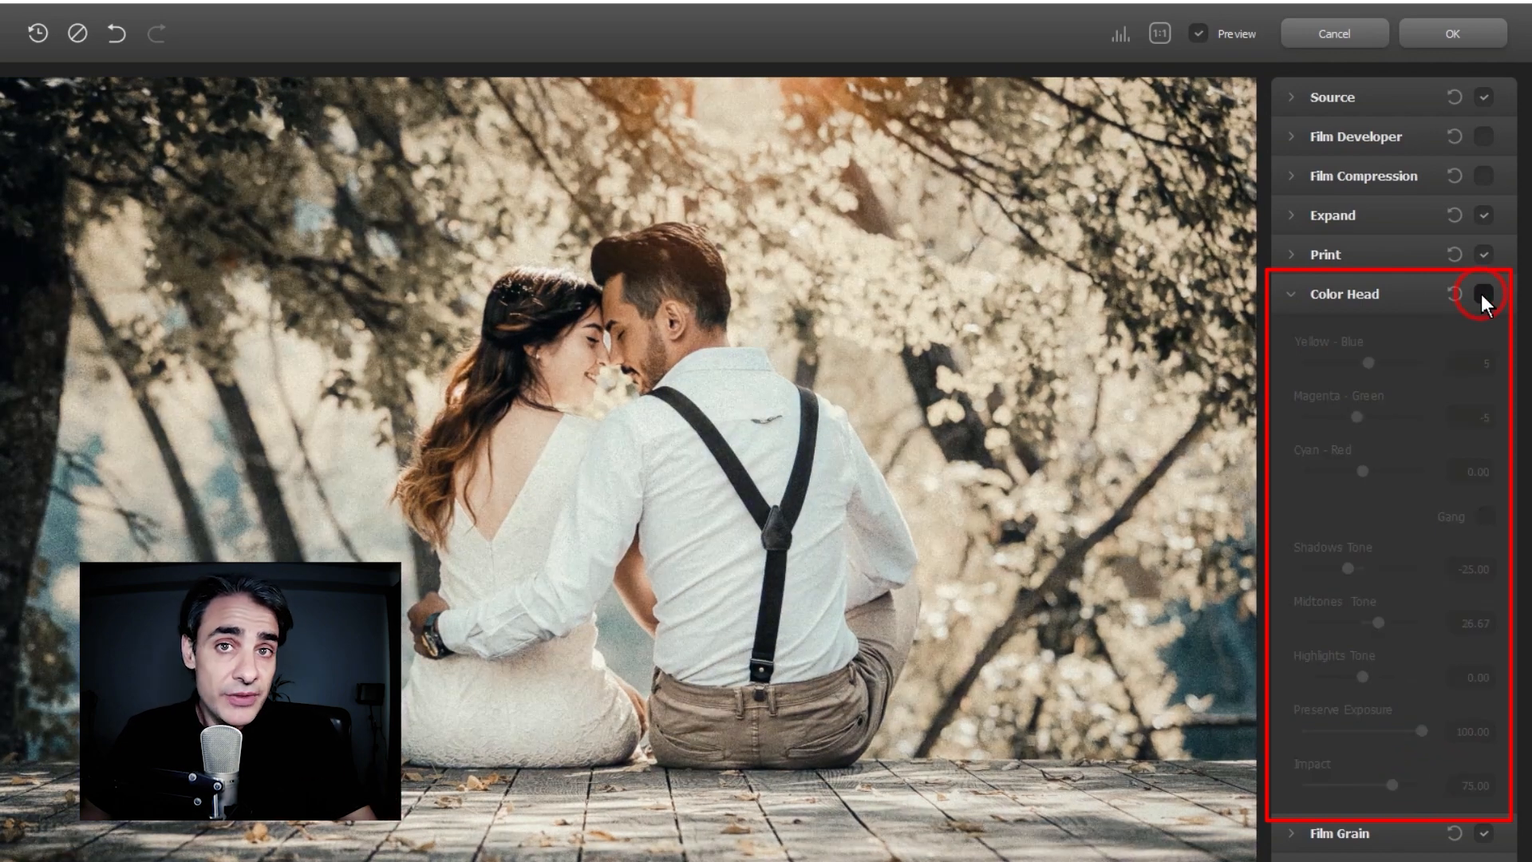
click(1482, 293)
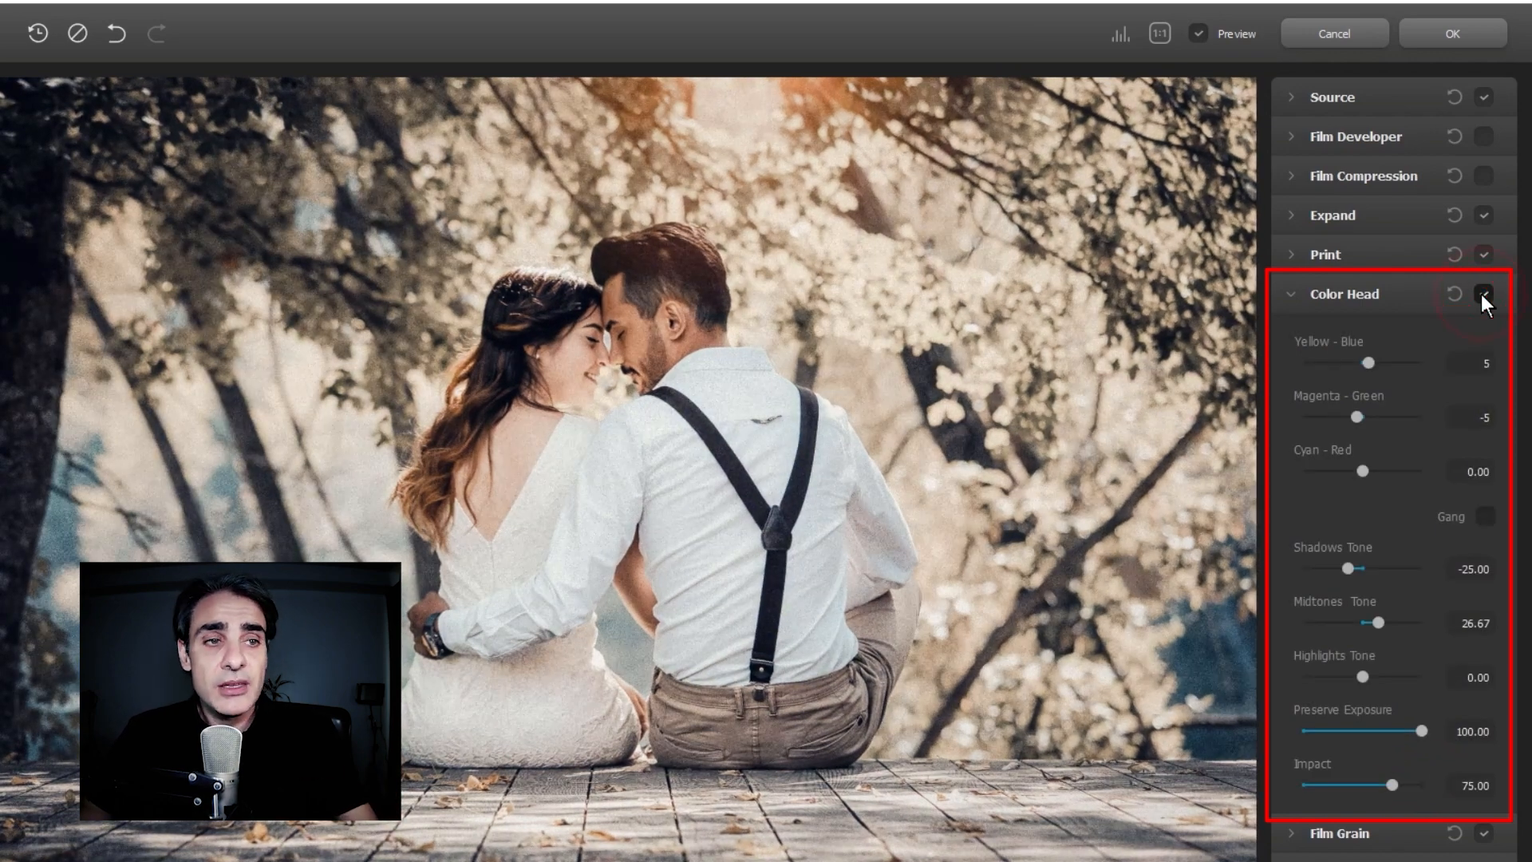
click(1197, 33)
click(1197, 33)
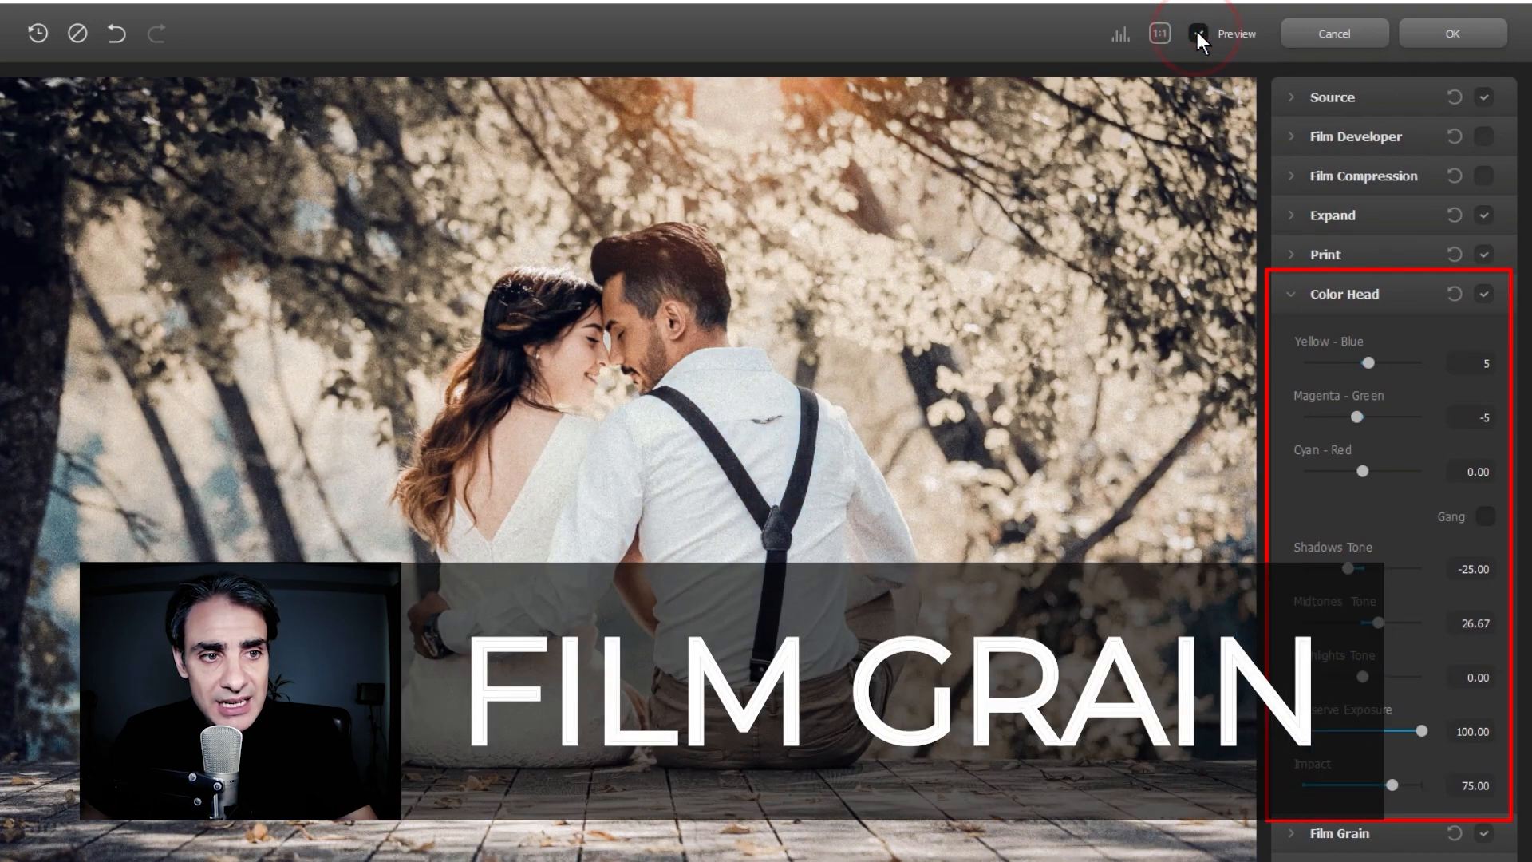
click(1291, 294)
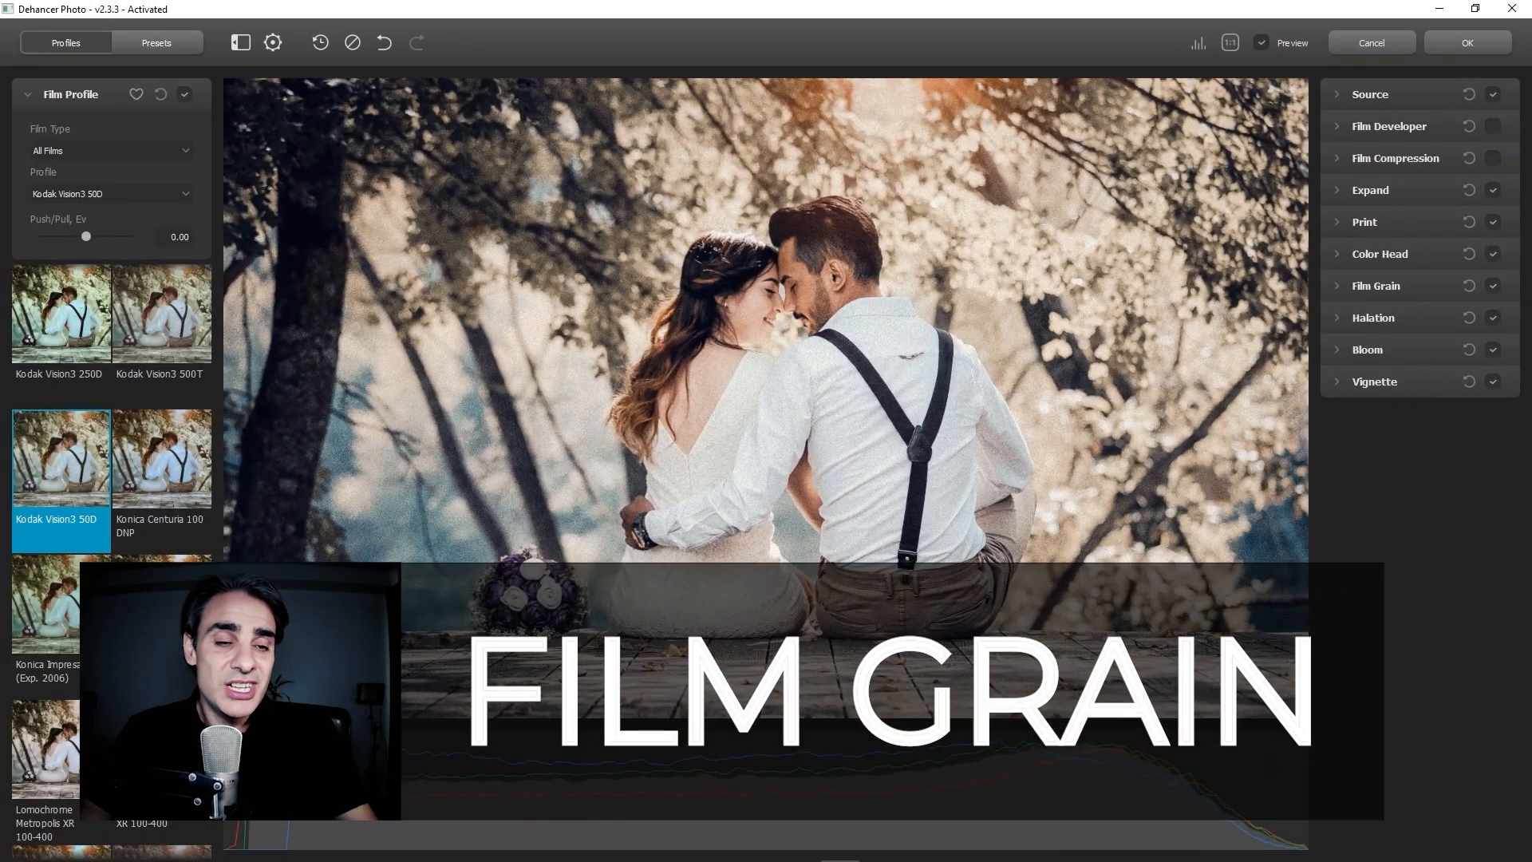
click(1335, 223)
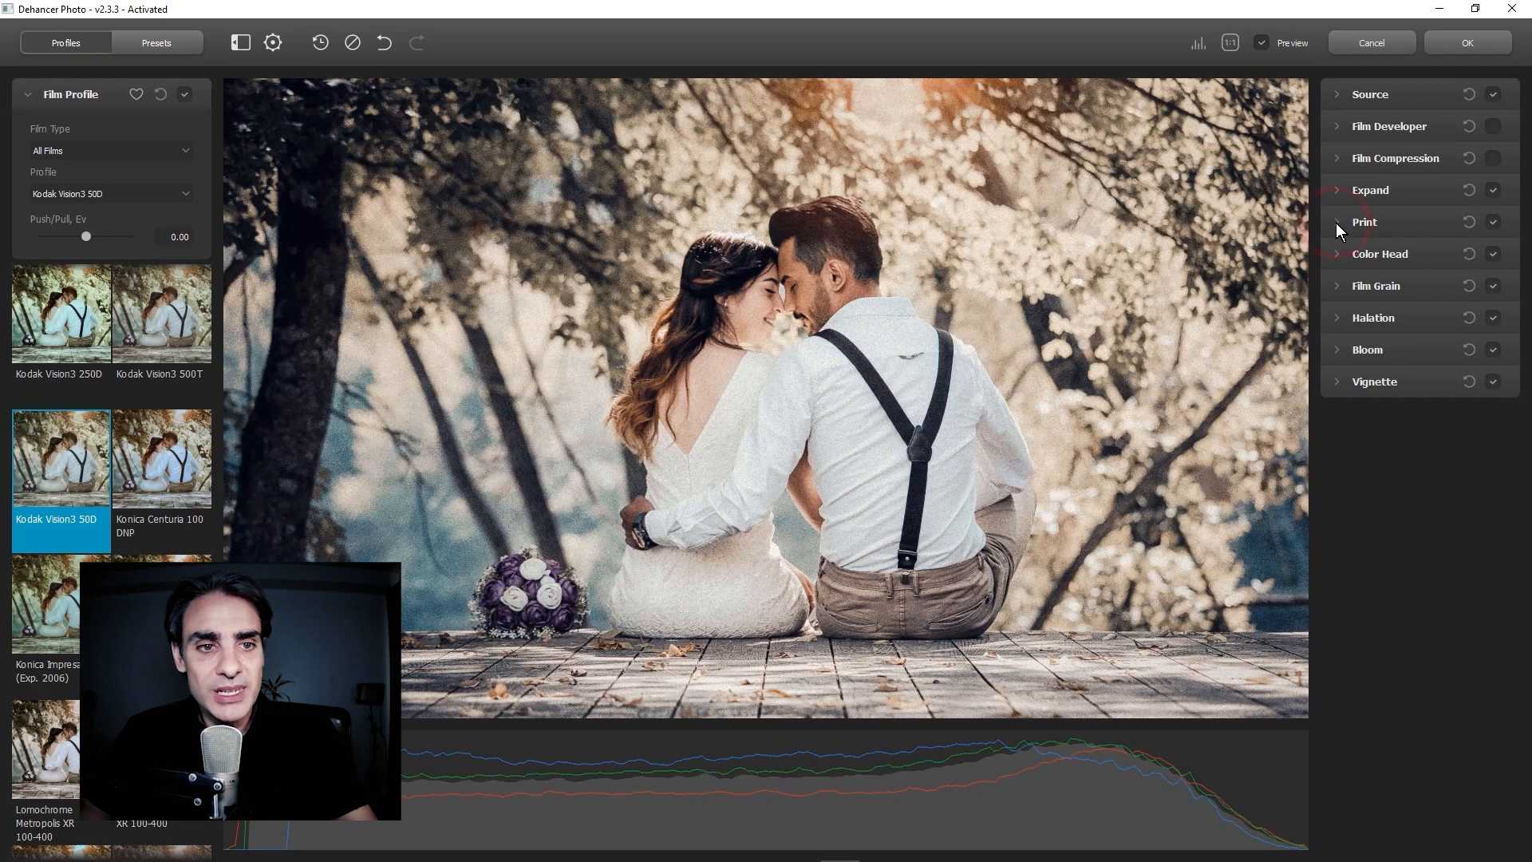
Open the Film Grain settings, inspect the couple's faces up close, try a smaller grain size, and reset the grain settings
click(1337, 284)
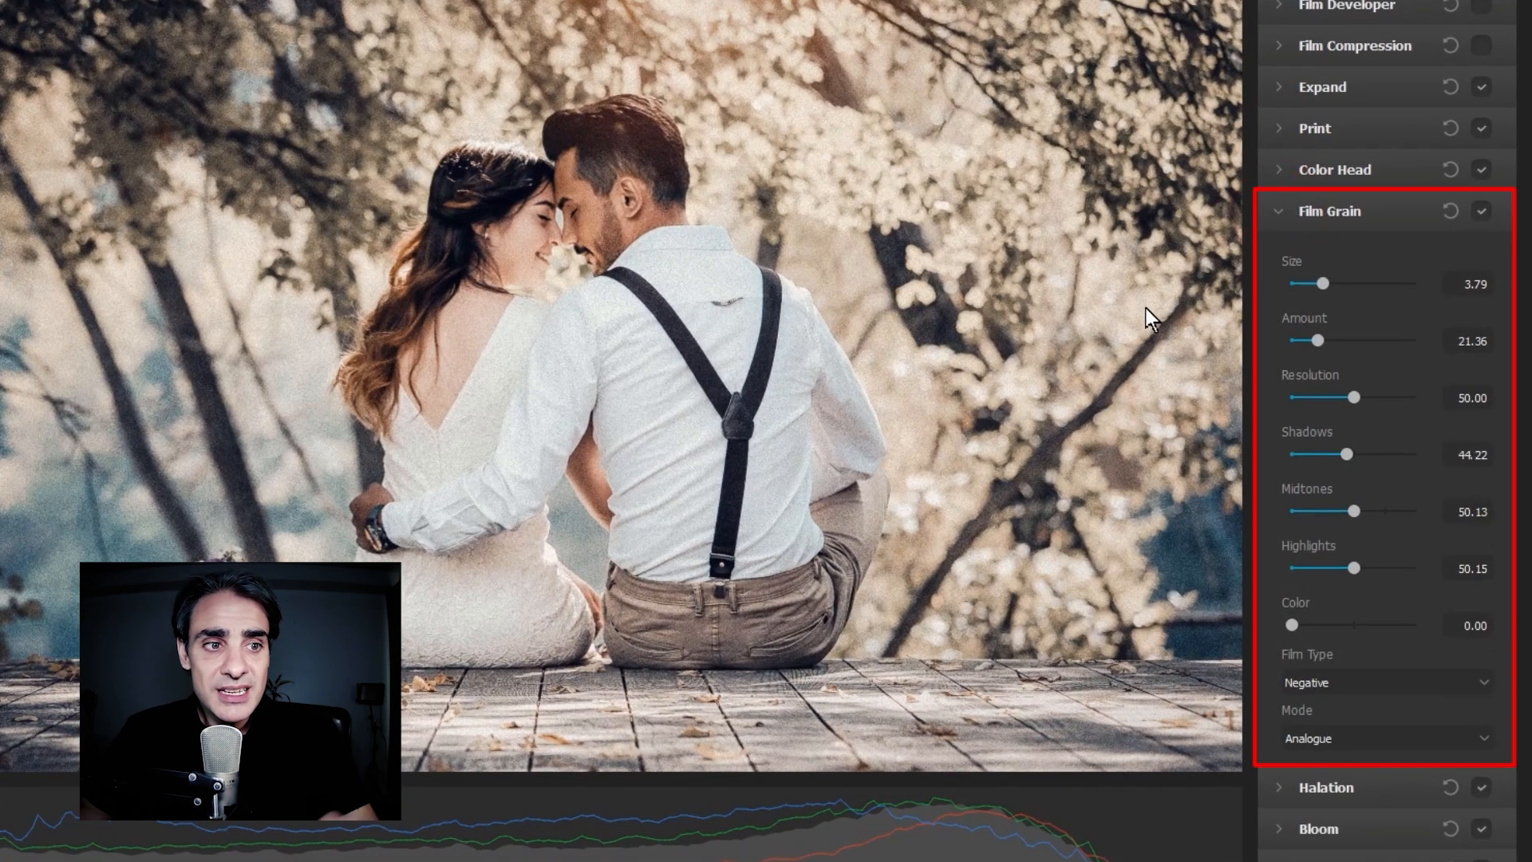
drag(827, 136, 763, 693)
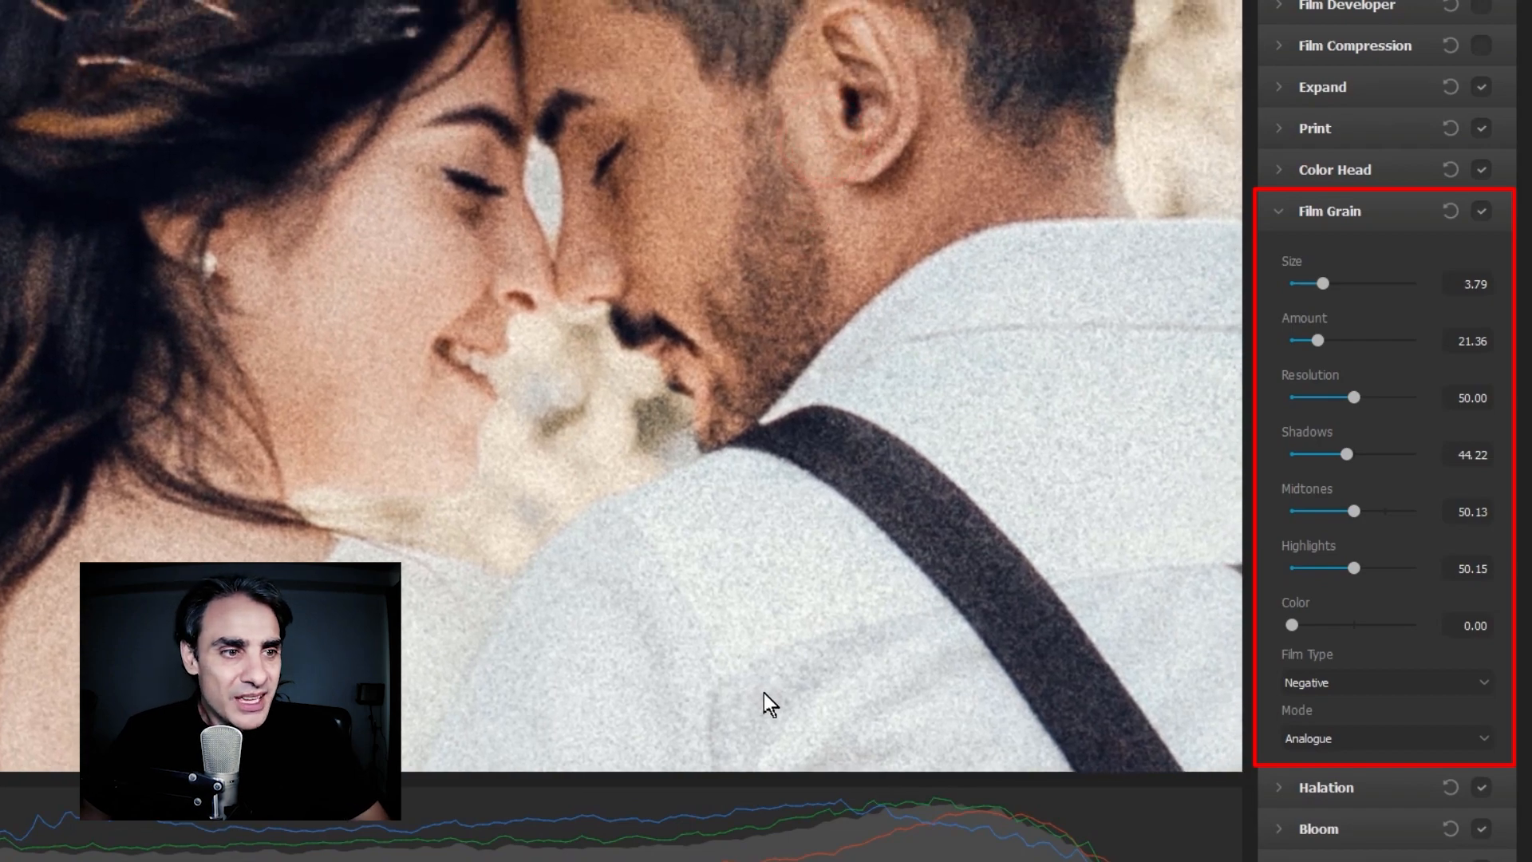
drag(1343, 279, 1293, 284)
click(1449, 211)
Try adjusting the grain amount and a grain resolution of 13.33, then reset the Film Grain settings
mouse_move(1315, 340)
mouse_down()
mouse_move(1373, 341)
mouse_move(1312, 341)
mouse_up()
drag(1353, 396, 1308, 396)
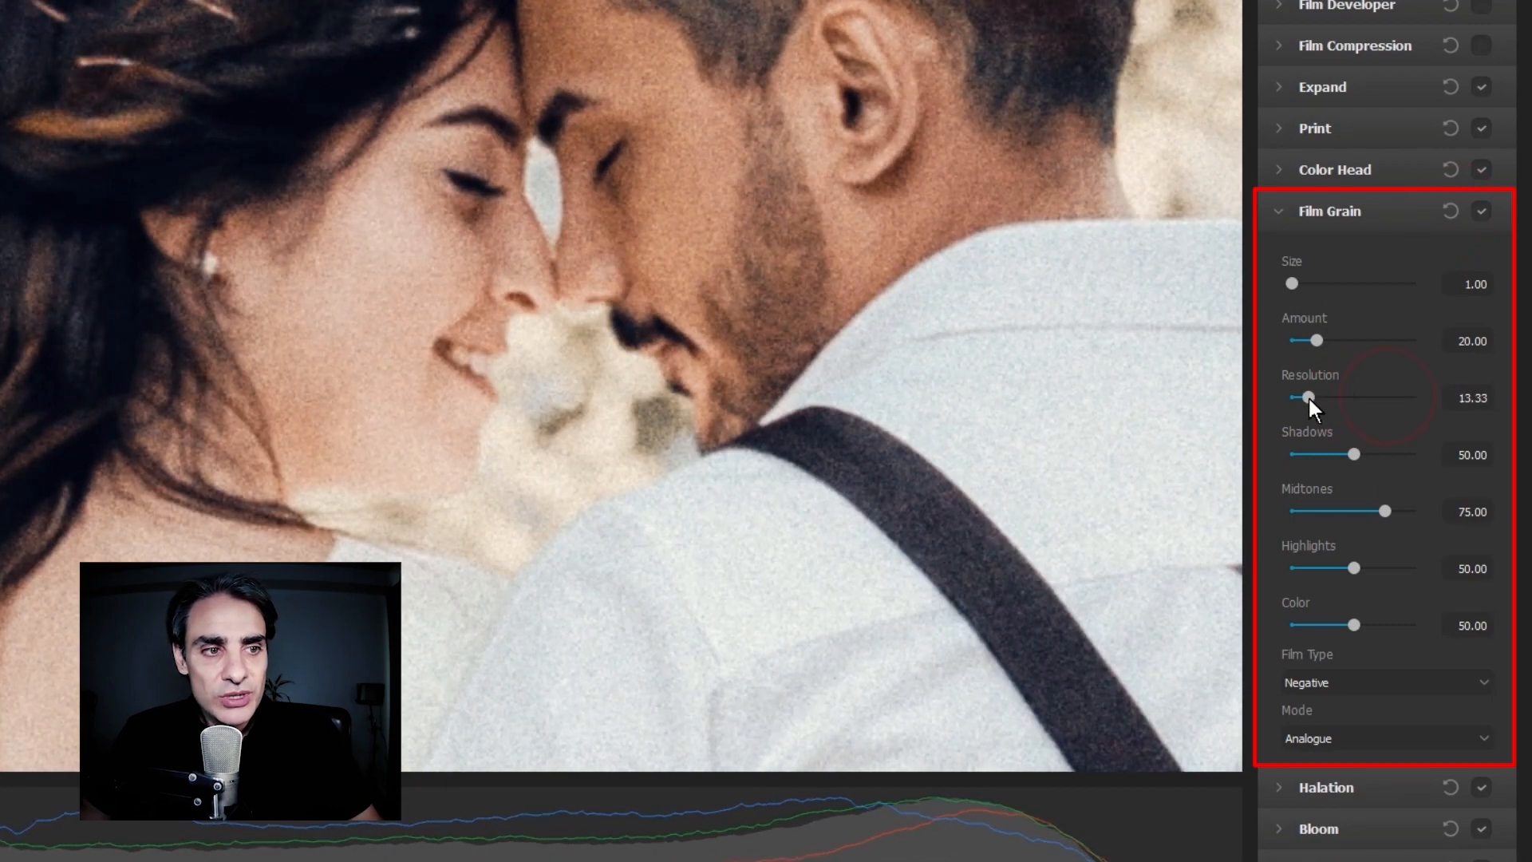
click(1451, 210)
Set the film grain shadows to 21.67, midtones to 36.67 and highlights to 33.33
drag(1354, 453, 1318, 454)
drag(1384, 510, 1337, 510)
drag(1355, 568, 1333, 567)
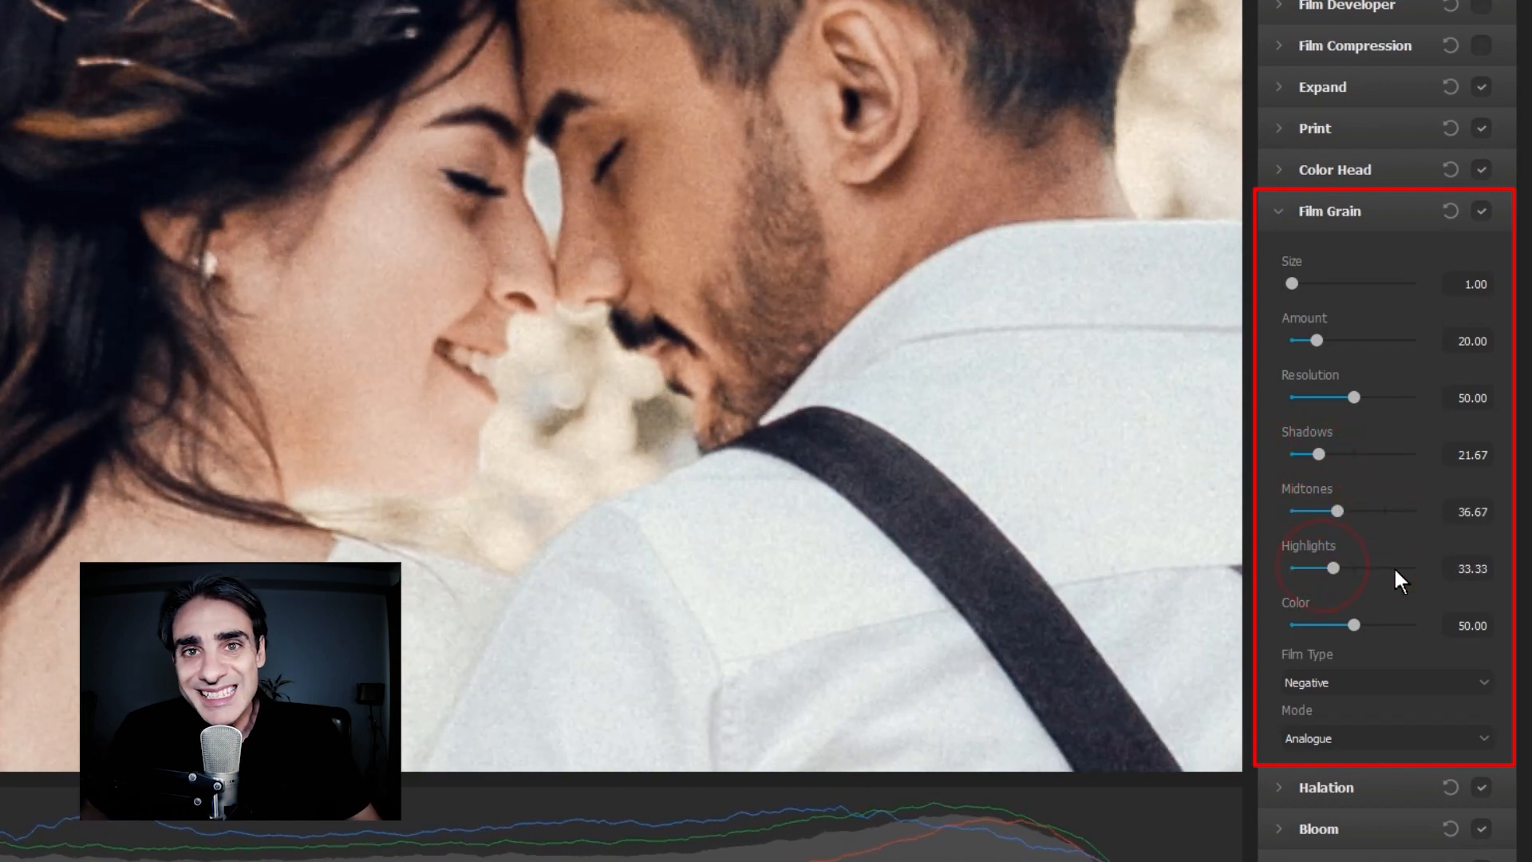
Check the Film Type options for the grain, keep Negative, and toggle Film Grain to compare its effect
click(1469, 679)
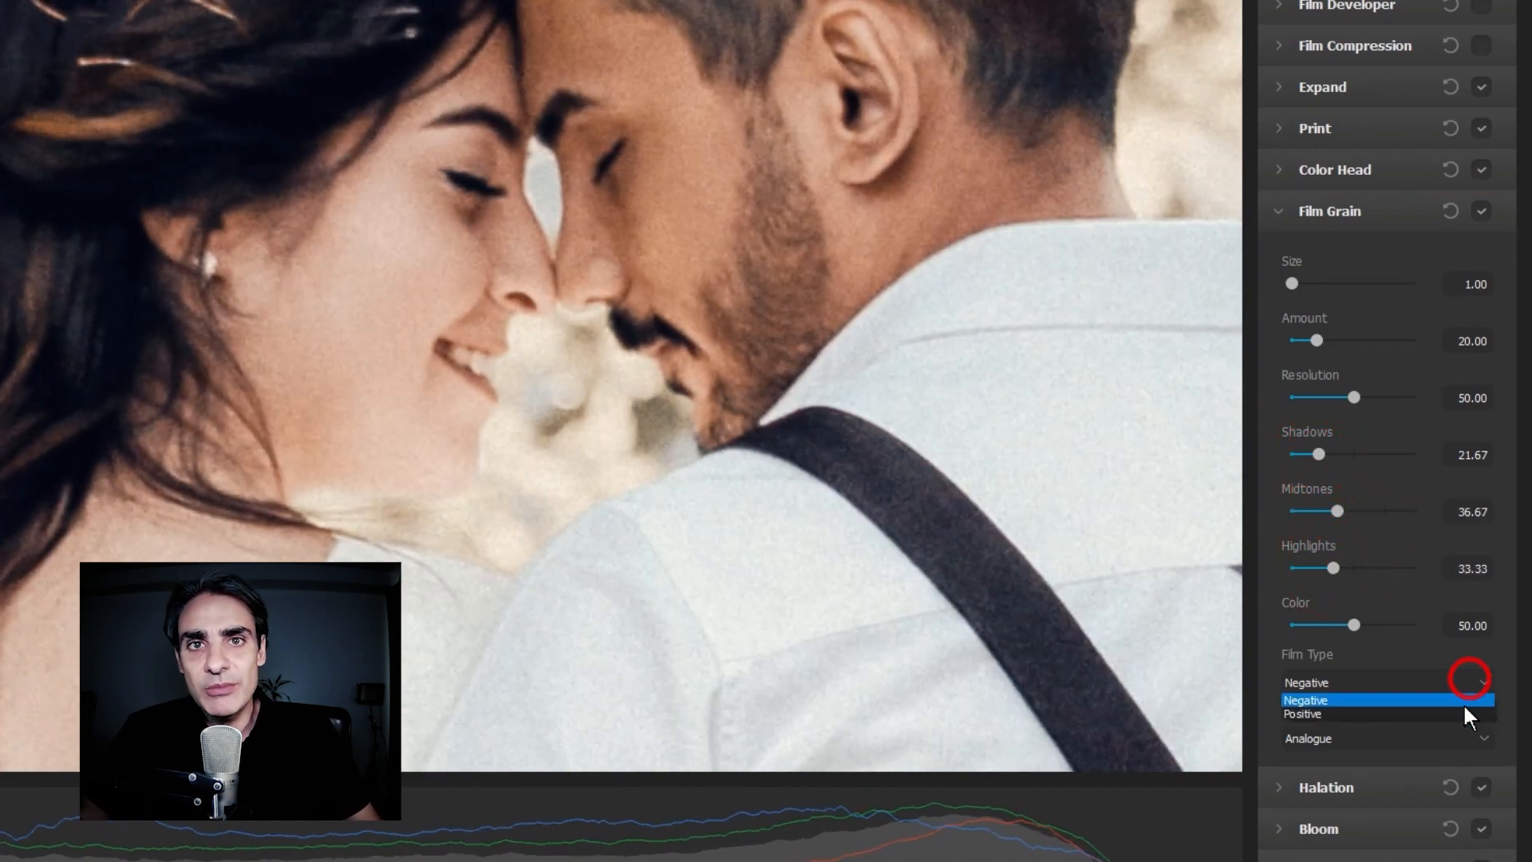
click(1462, 700)
click(1462, 681)
click(1452, 694)
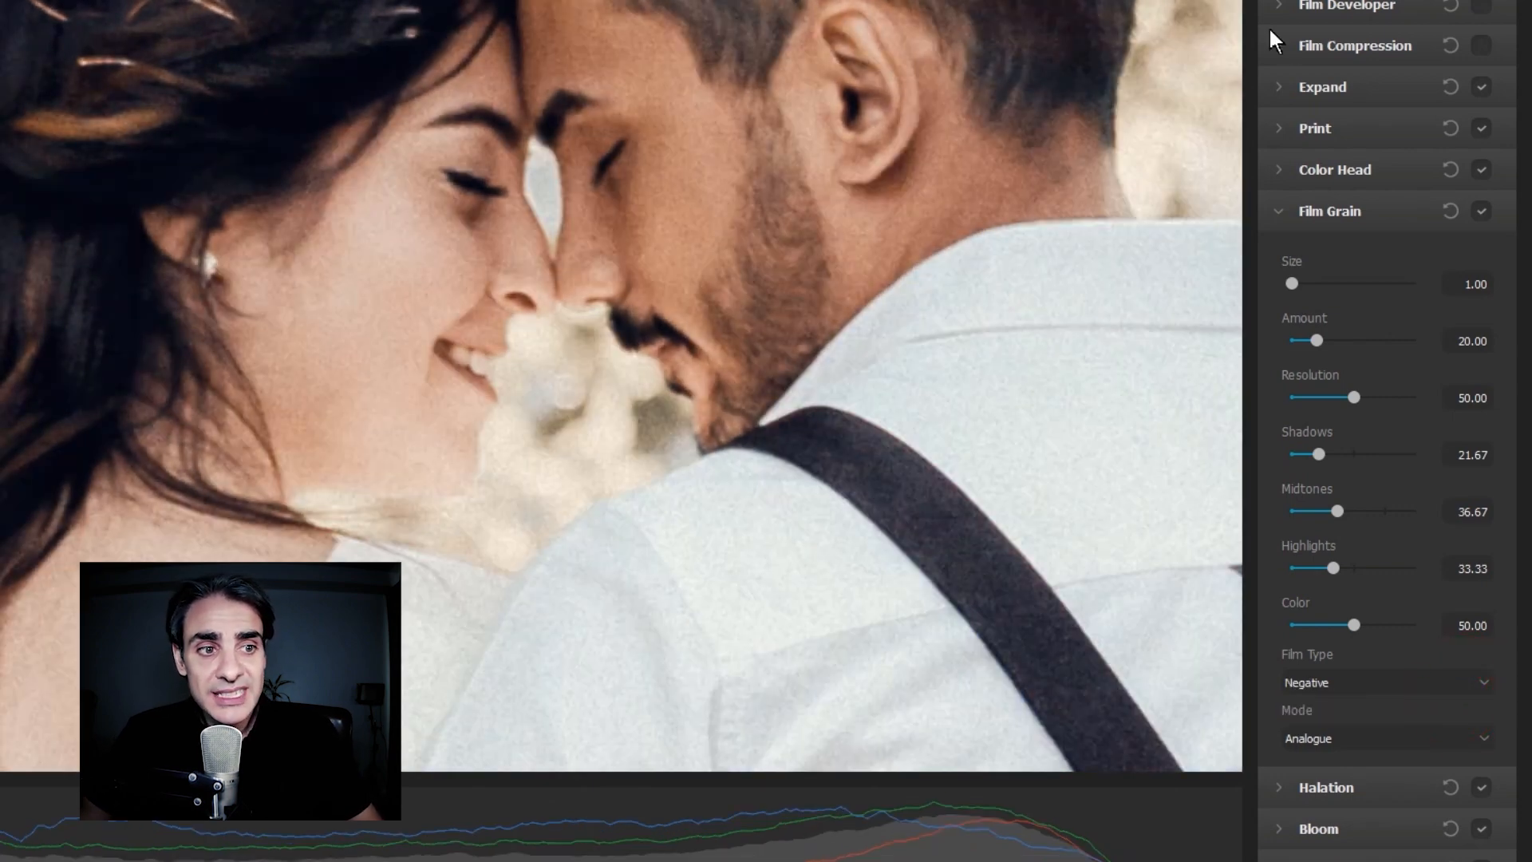
click(1479, 210)
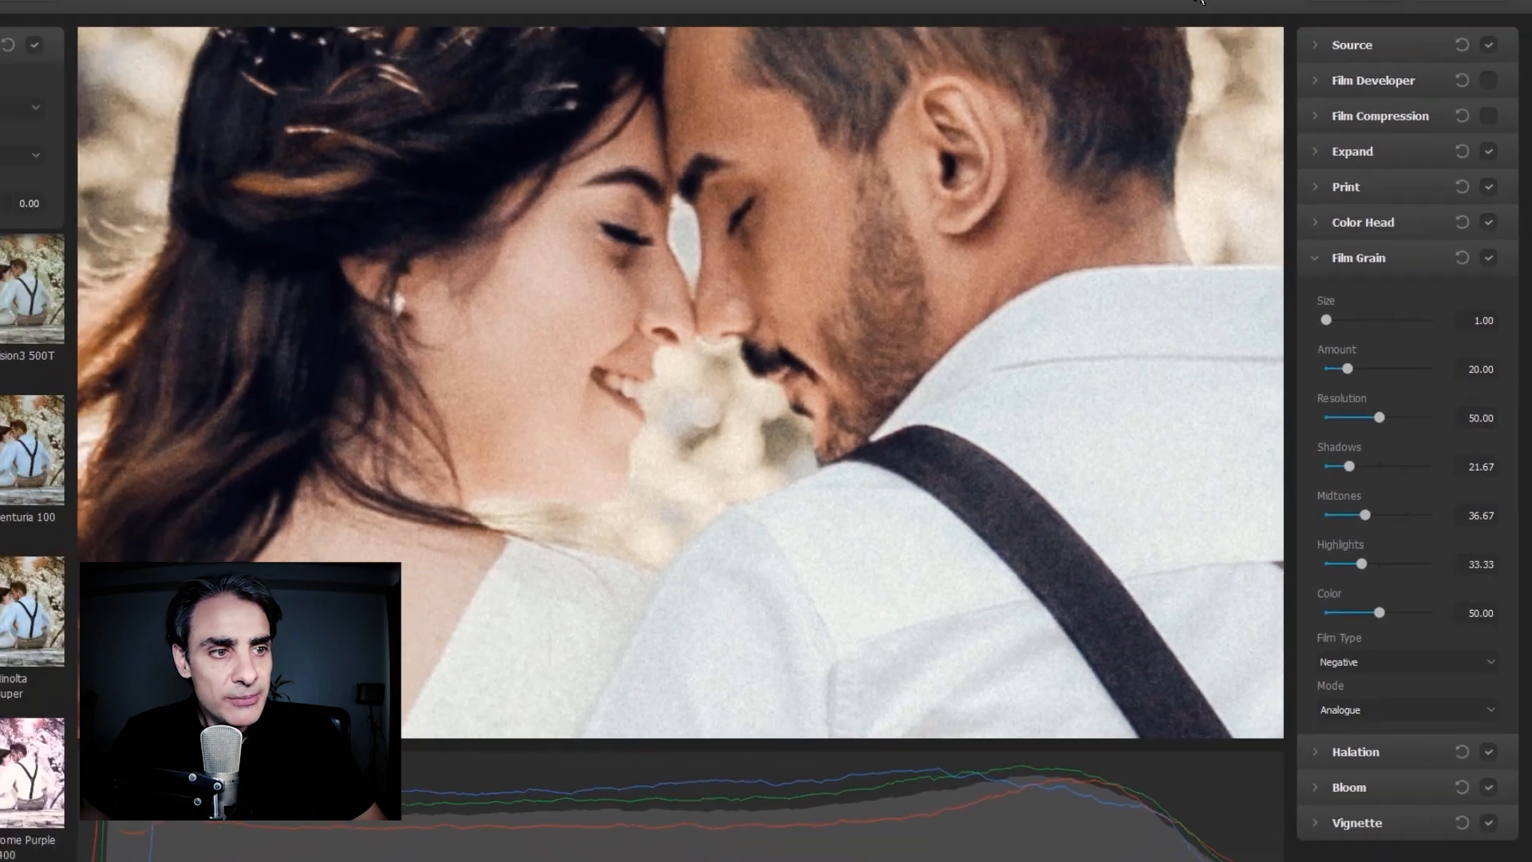
Enable Film Developer, set Contrast Boost to 10, Gamma Correction to 15 and Color Boost to 25, and toggle it to compare
click(1226, 43)
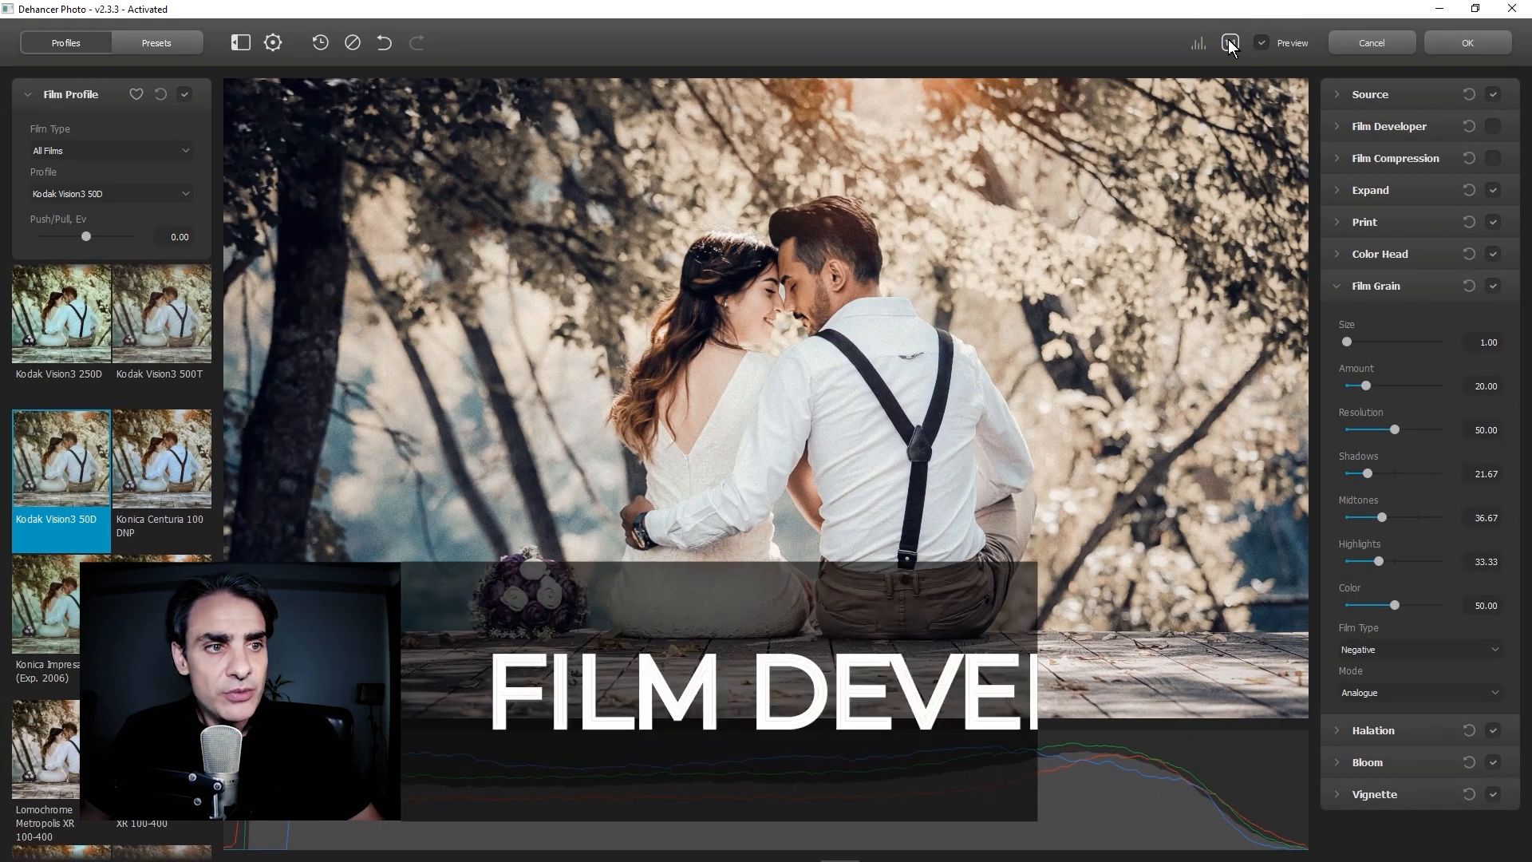
click(1330, 285)
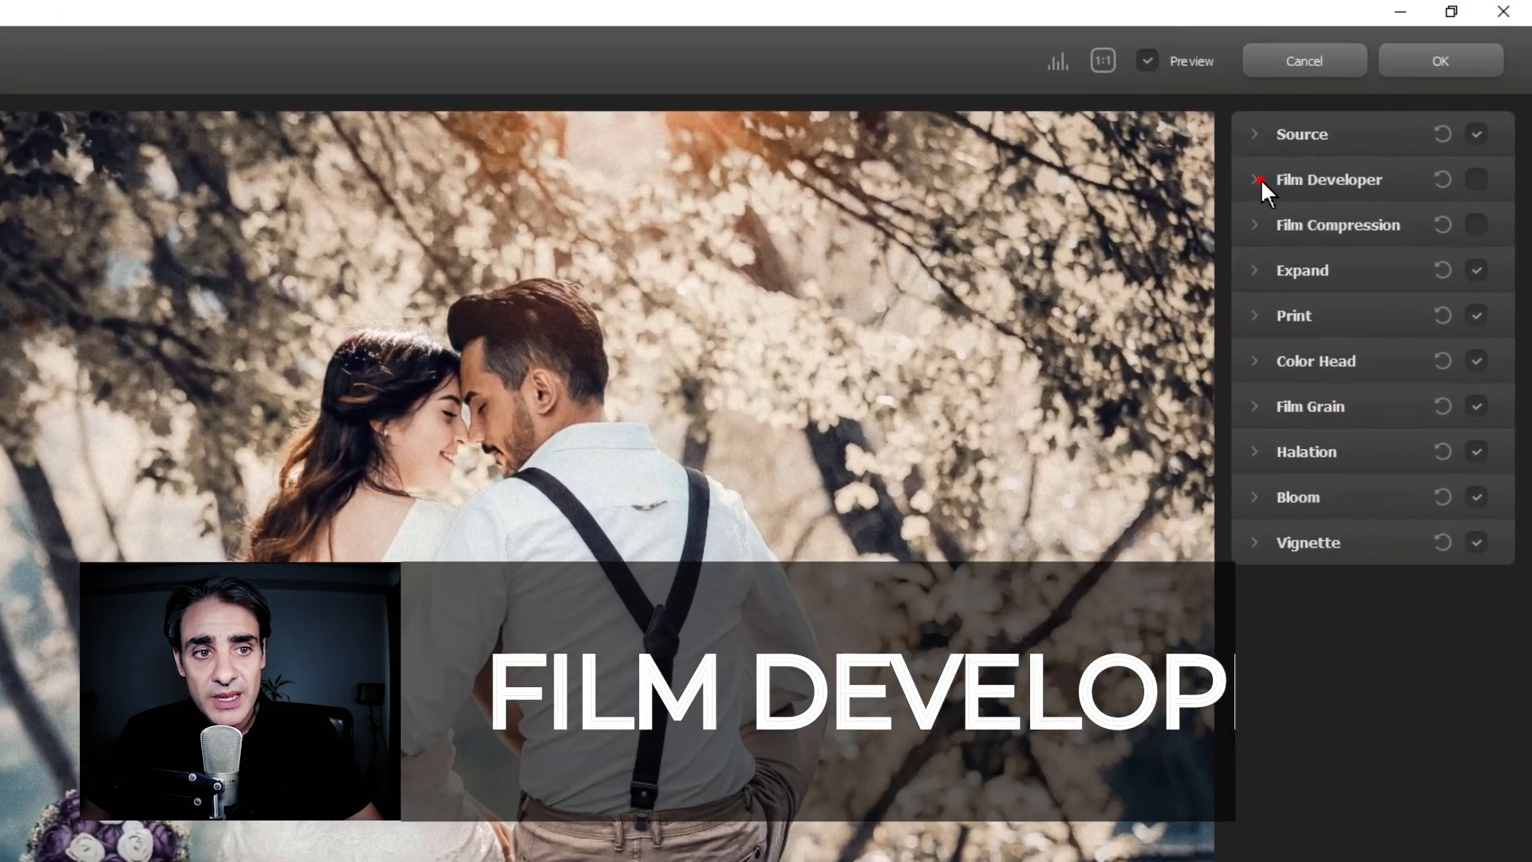
click(1259, 179)
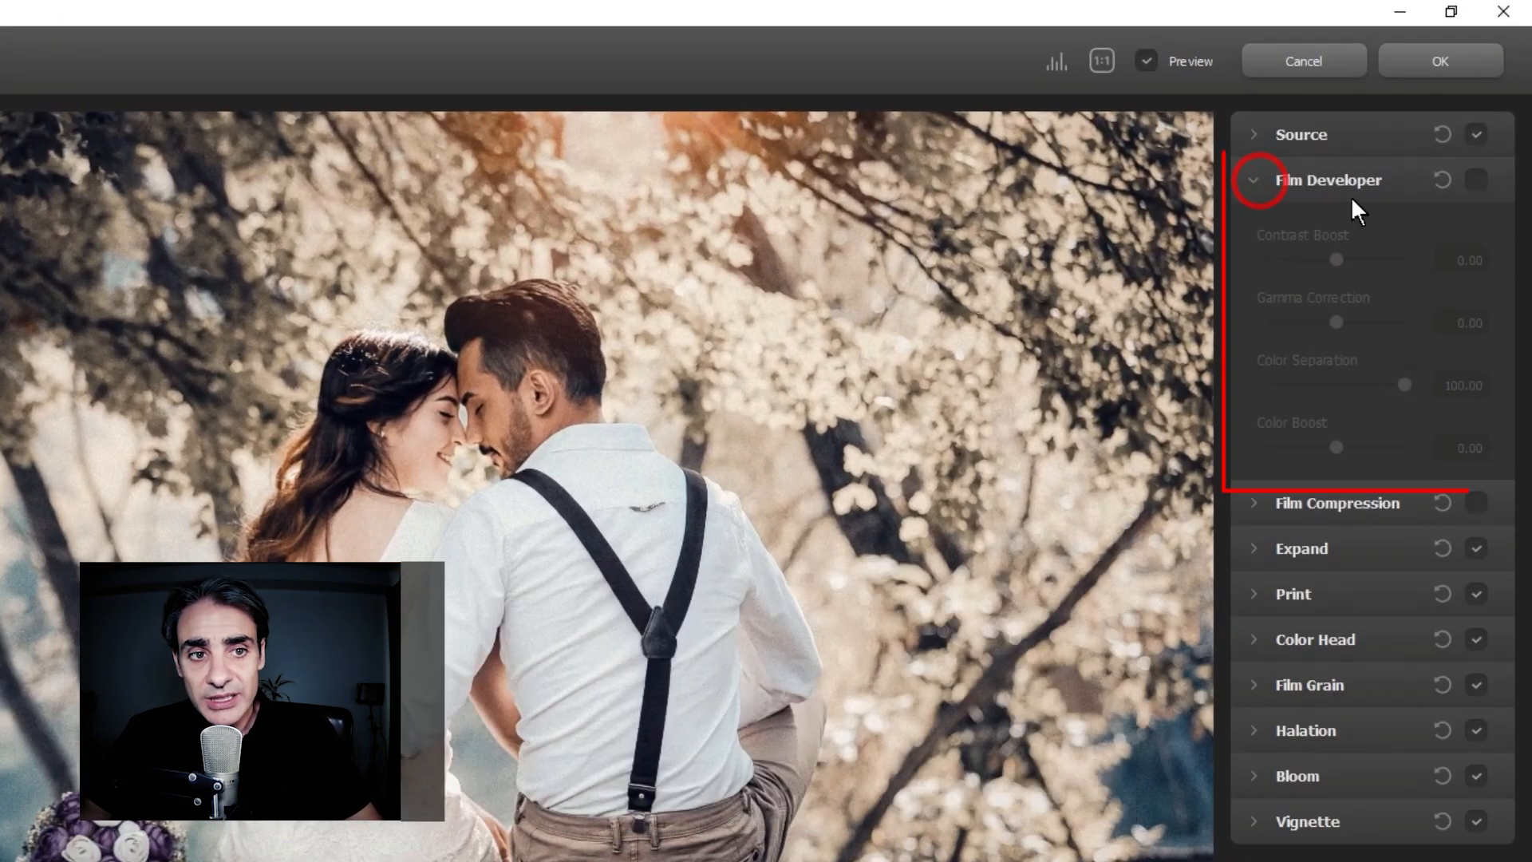
click(1476, 179)
drag(1335, 259, 1342, 258)
drag(1335, 319, 1357, 321)
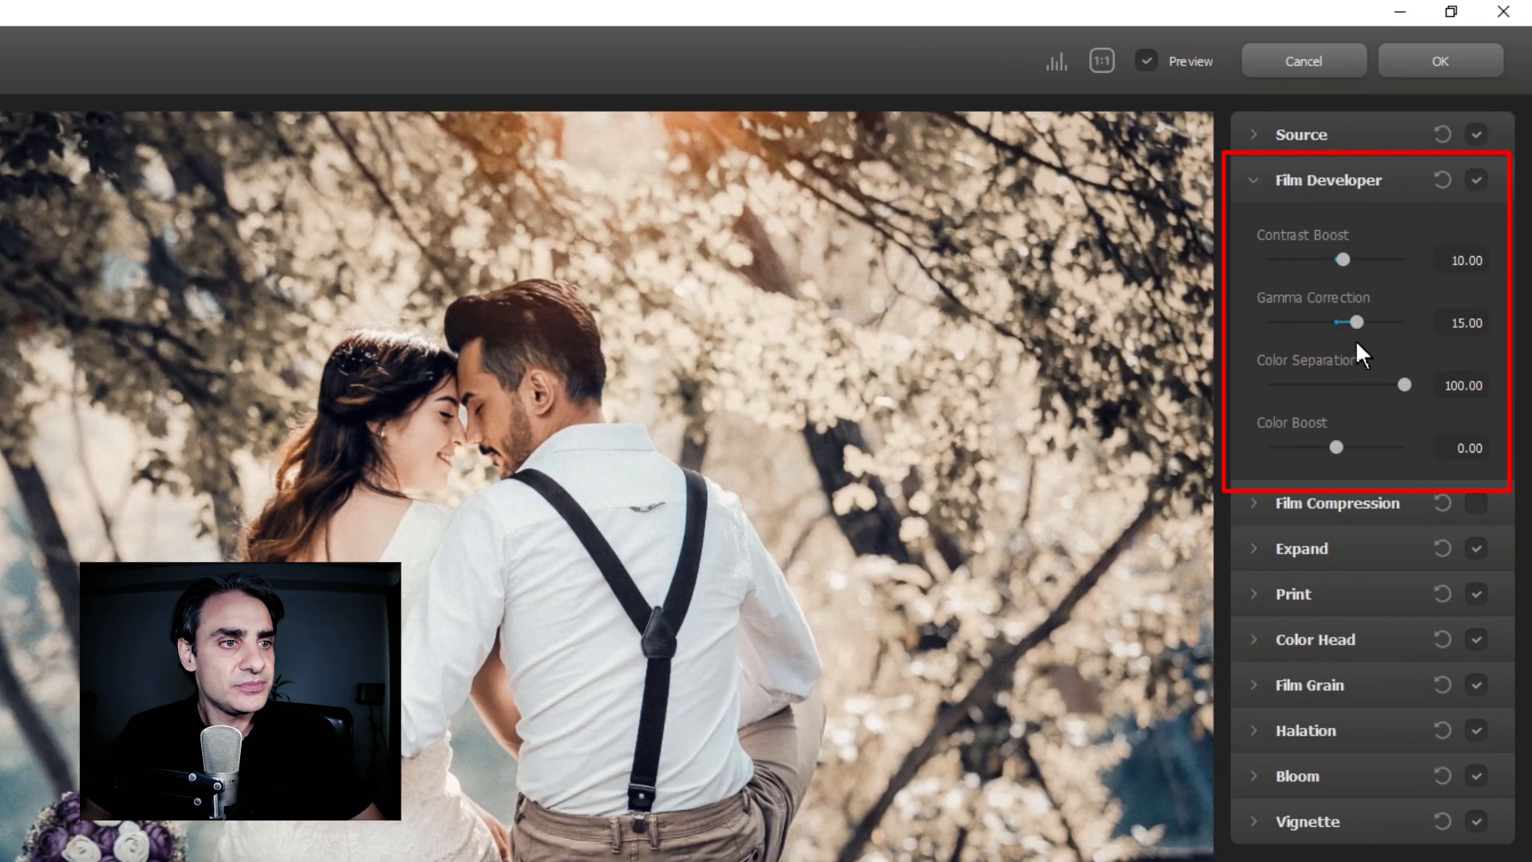
drag(1335, 447, 1353, 445)
click(1474, 181)
click(1474, 180)
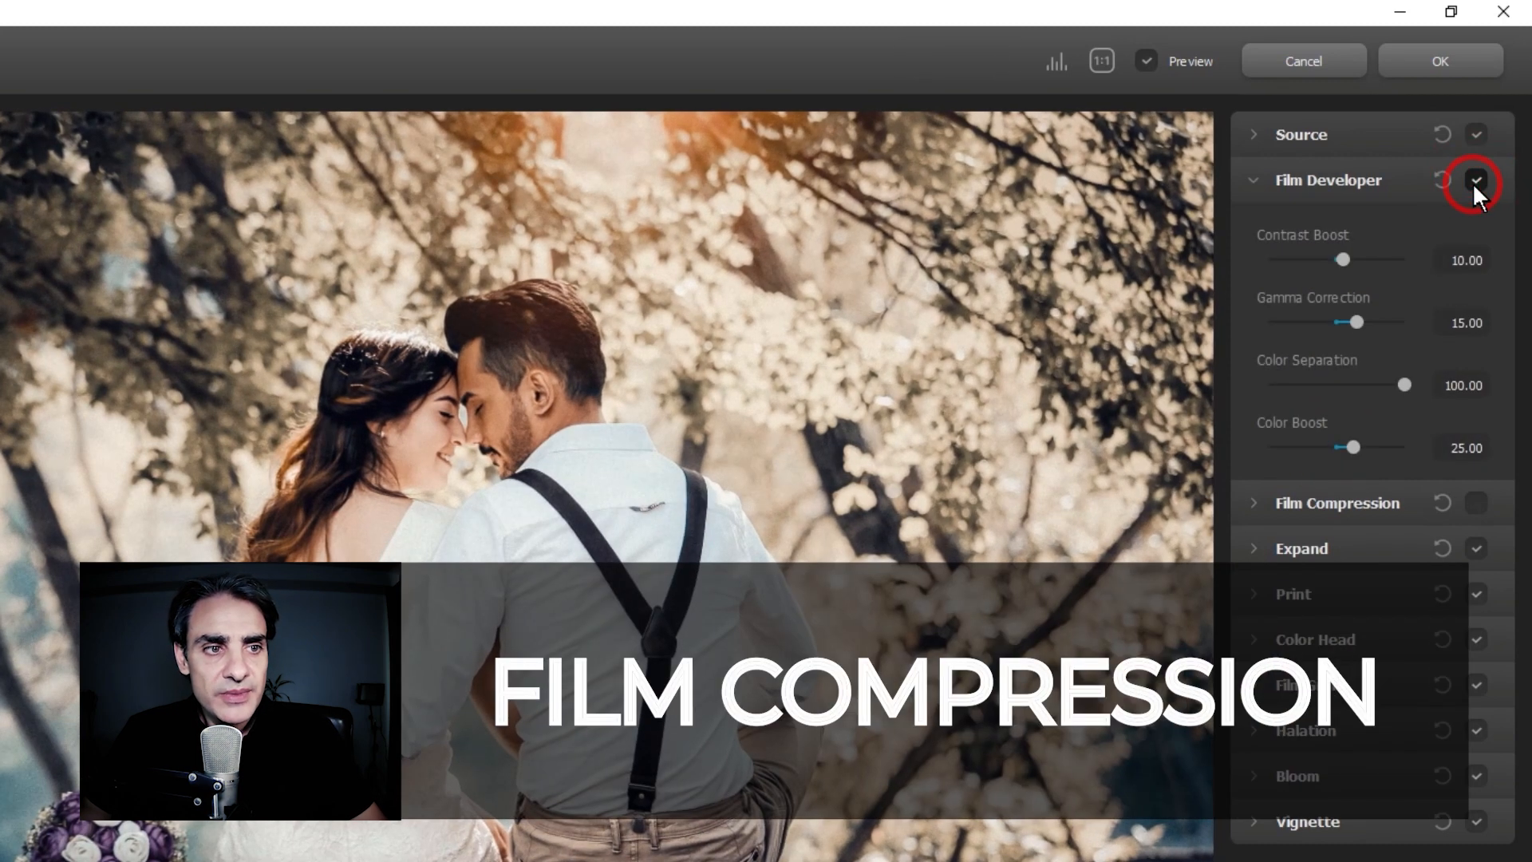
click(1249, 180)
Enable Film Compression with its default settings and toggle it off and on to compare the highlights
click(1253, 223)
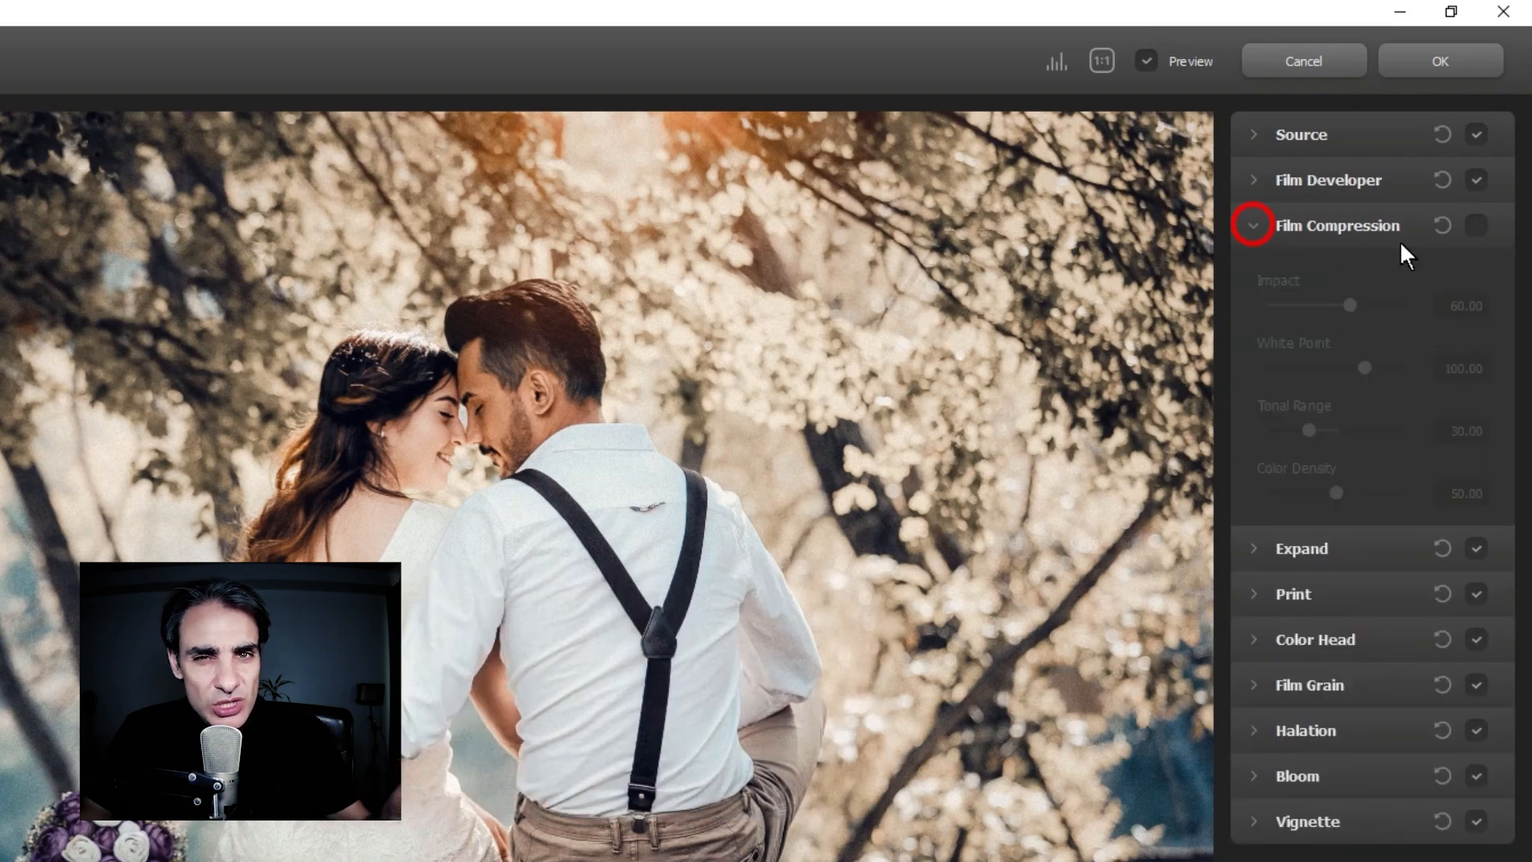
click(1476, 223)
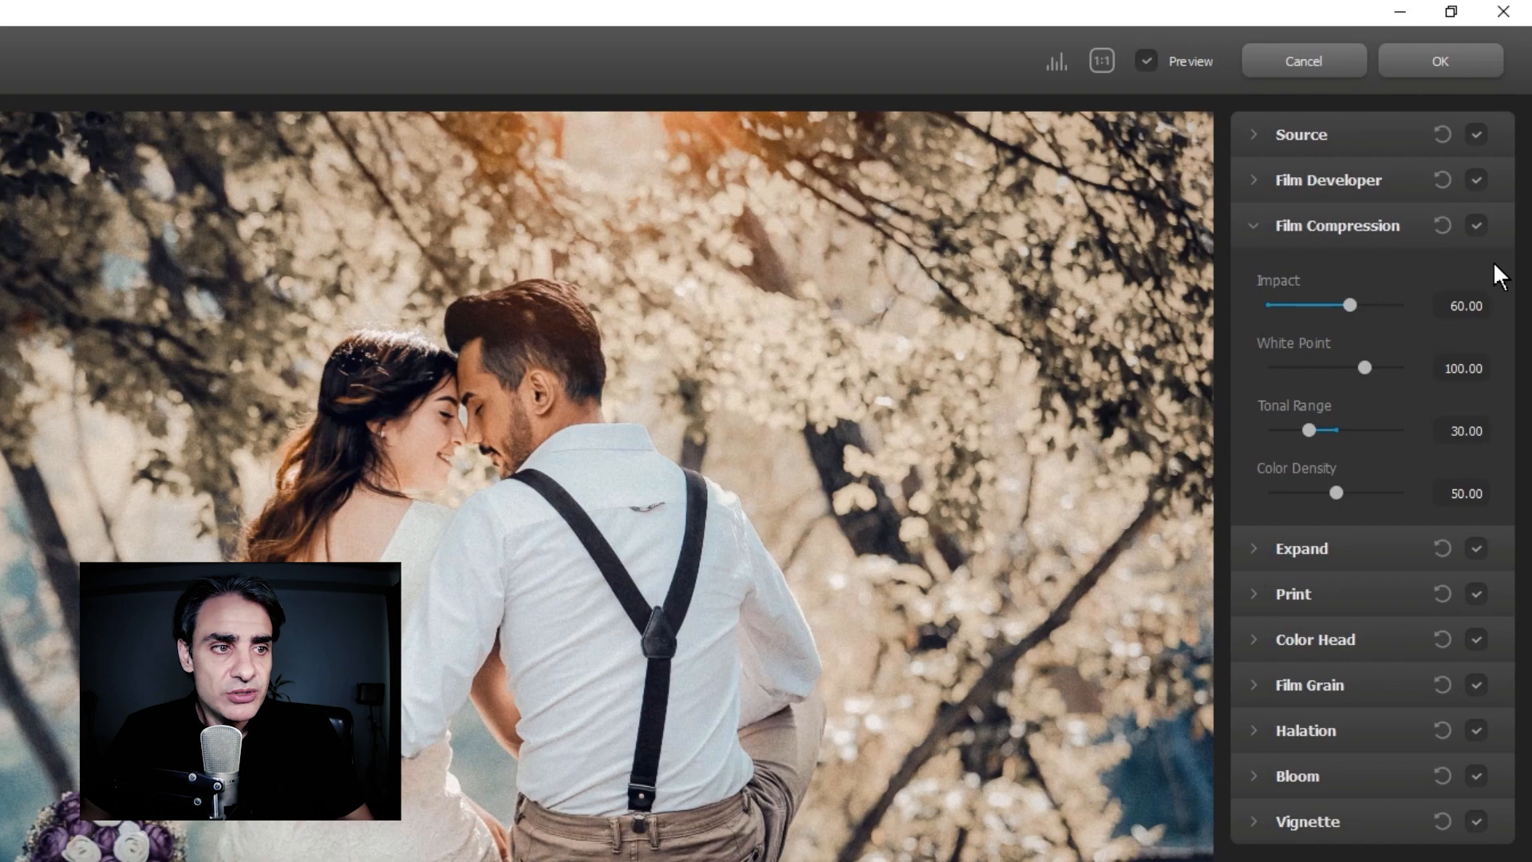
click(1475, 226)
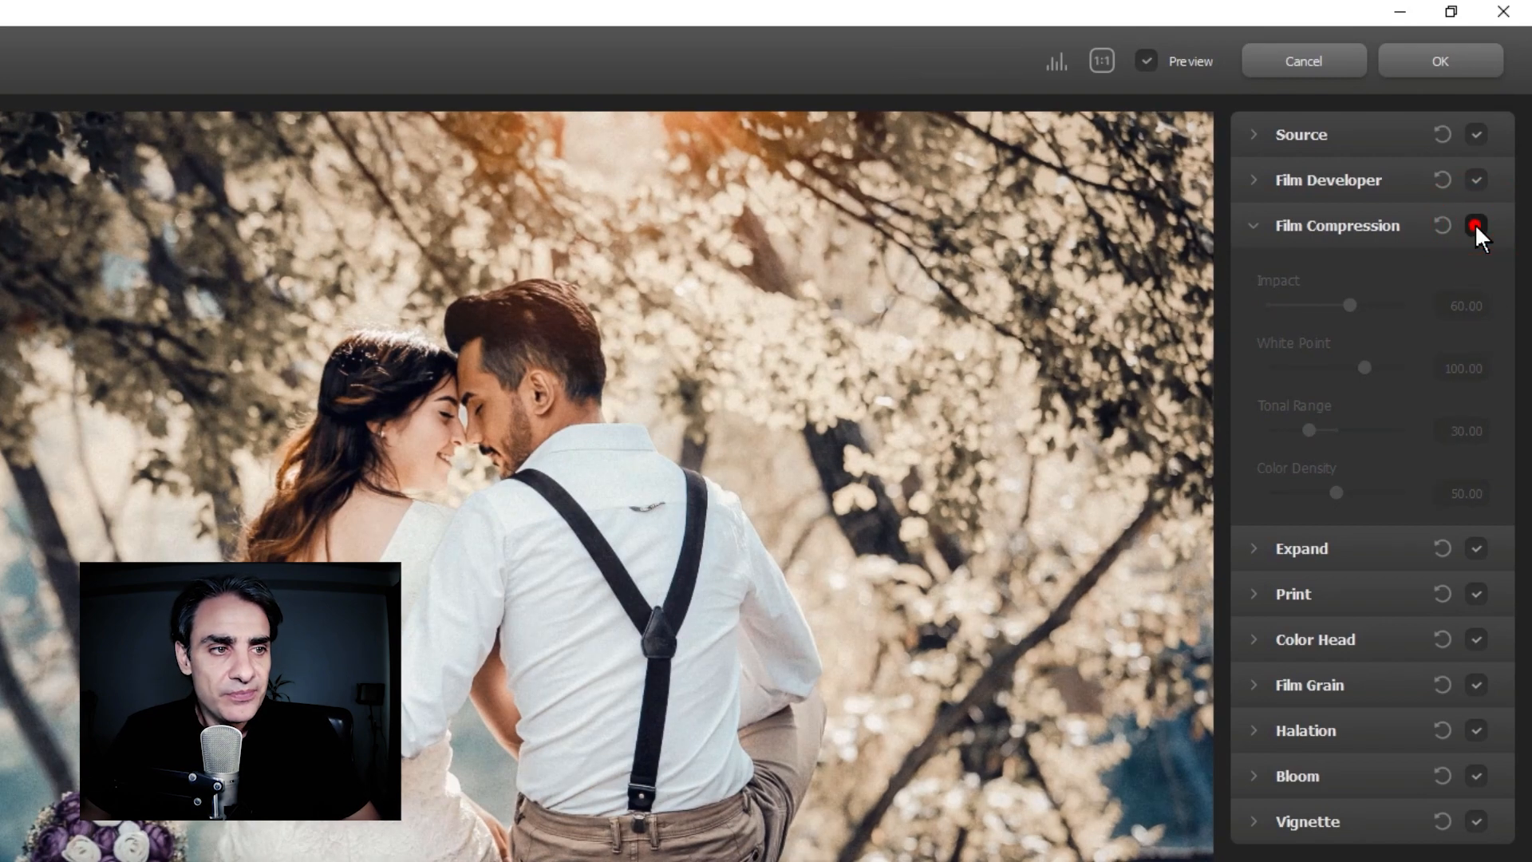
click(1475, 226)
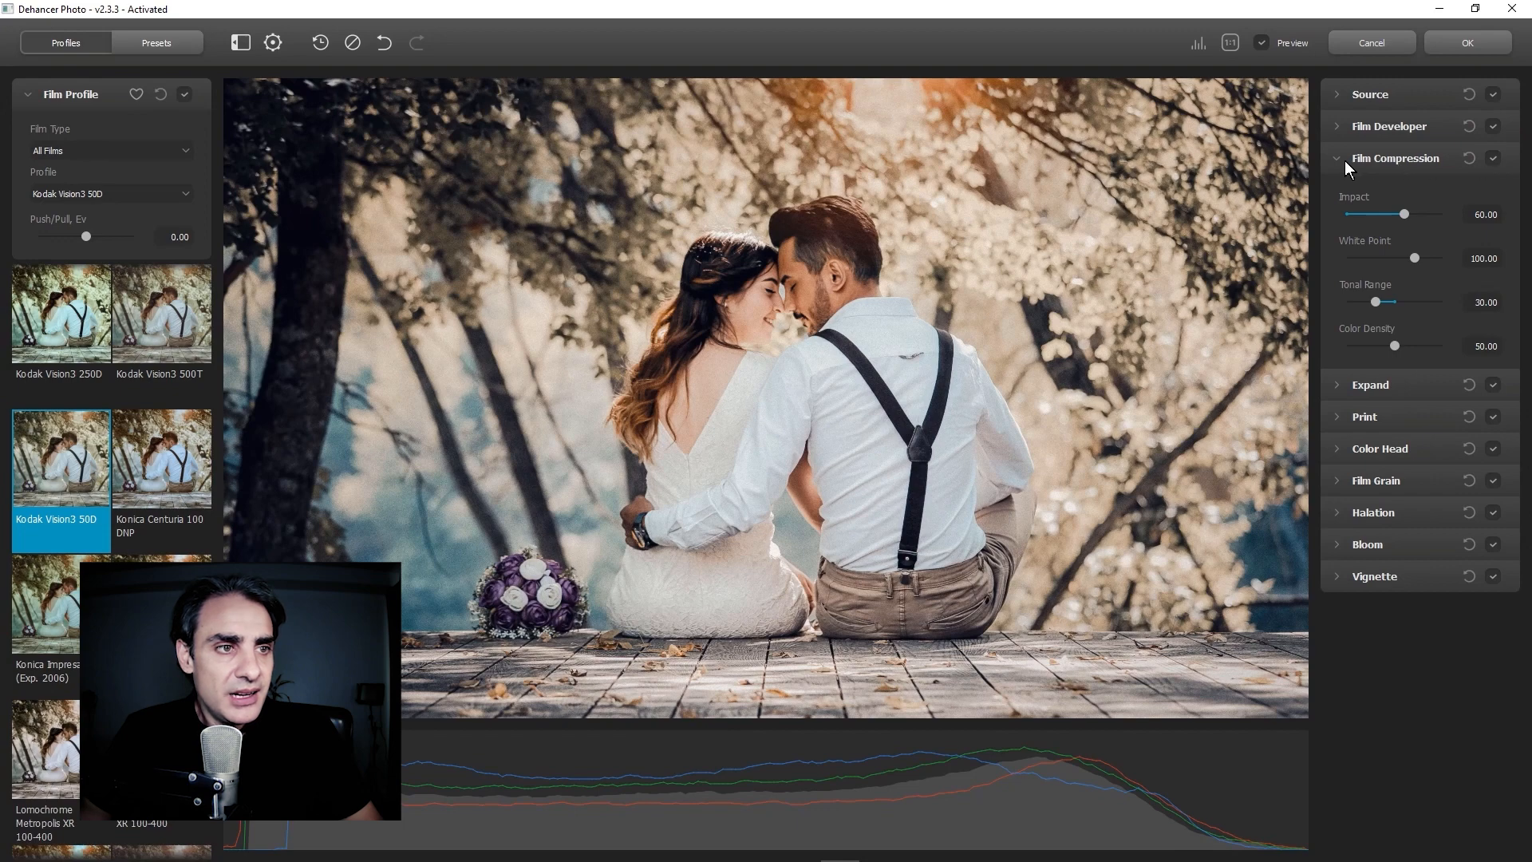
click(1334, 158)
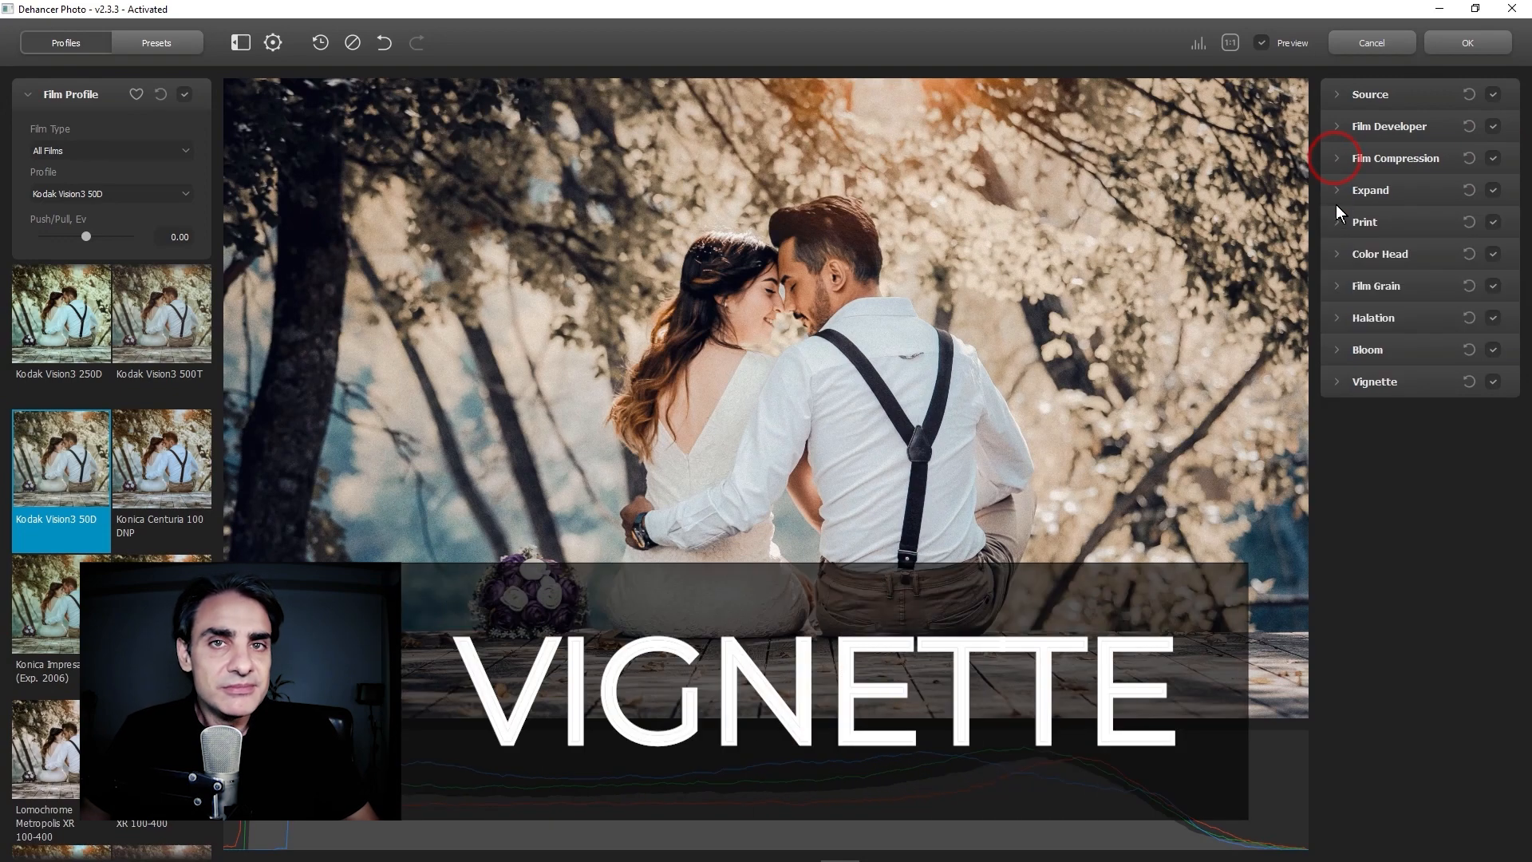
Set the vignette's feather to 0, size to 60.1 and exposure to -1
click(1337, 382)
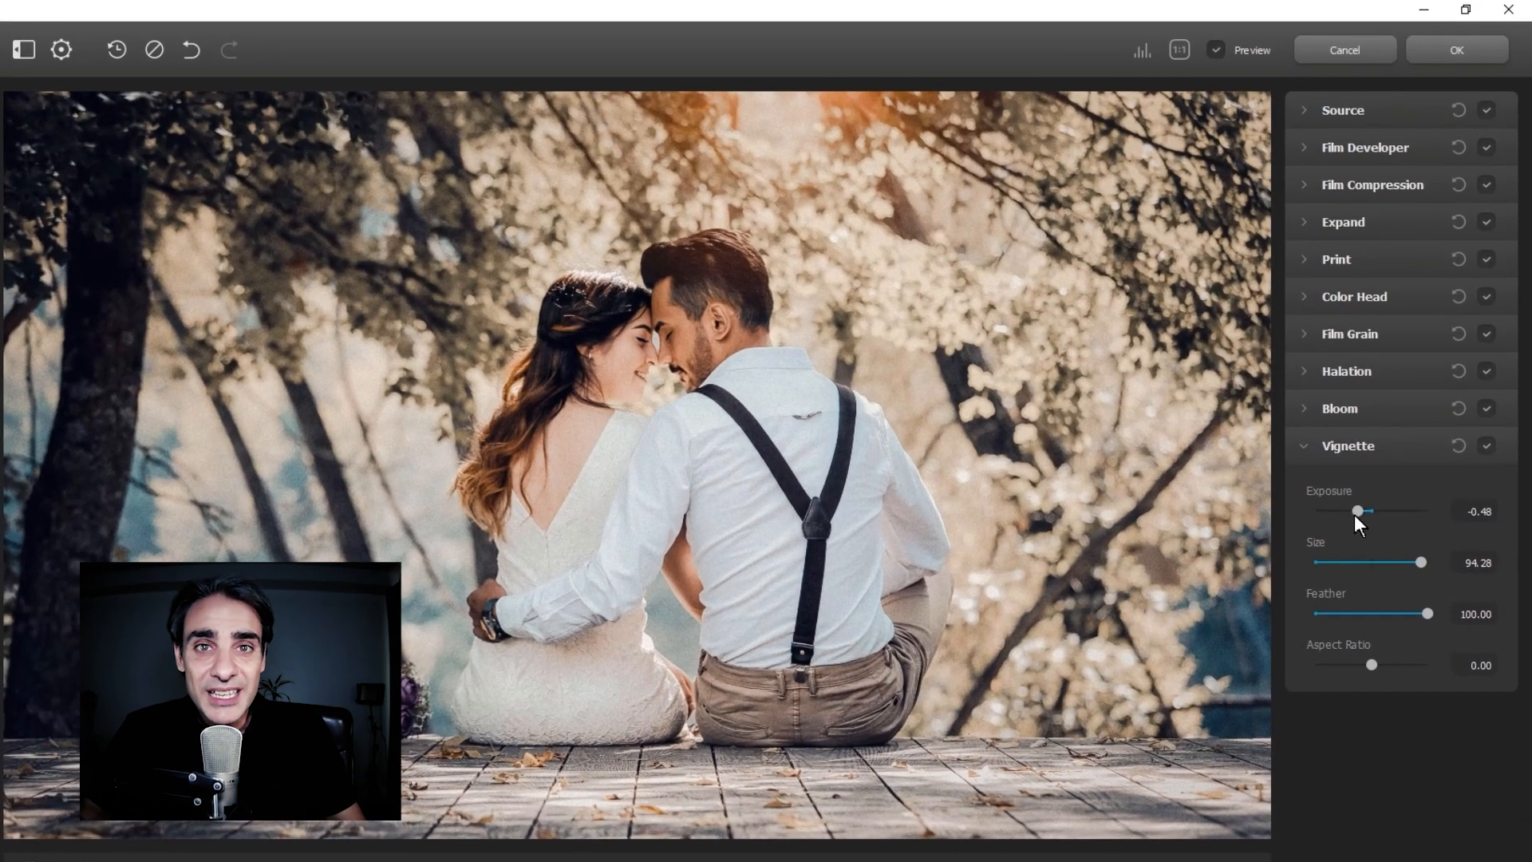
drag(1373, 460, 1362, 458)
drag(1341, 511, 1346, 511)
drag(1419, 606, 1315, 610)
drag(1348, 511, 1342, 511)
drag(1420, 561, 1386, 565)
click(1476, 562)
text(60.1)
click(1491, 761)
click(1480, 508)
text(-1)
click(1460, 746)
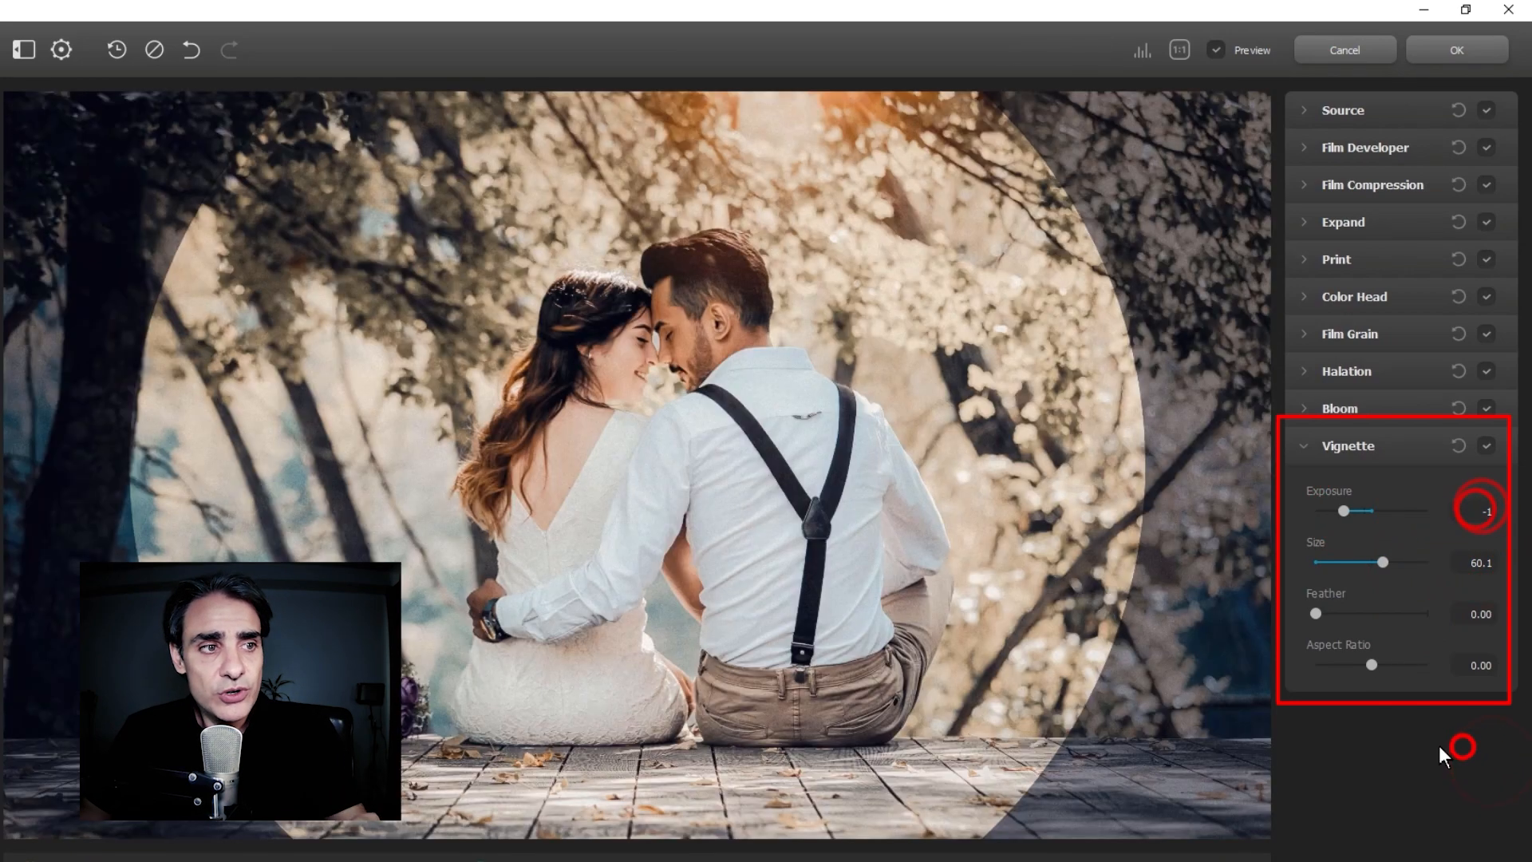
Set the vignette's aspect ratio to -50 and its feather to 40
drag(1371, 664, 1348, 664)
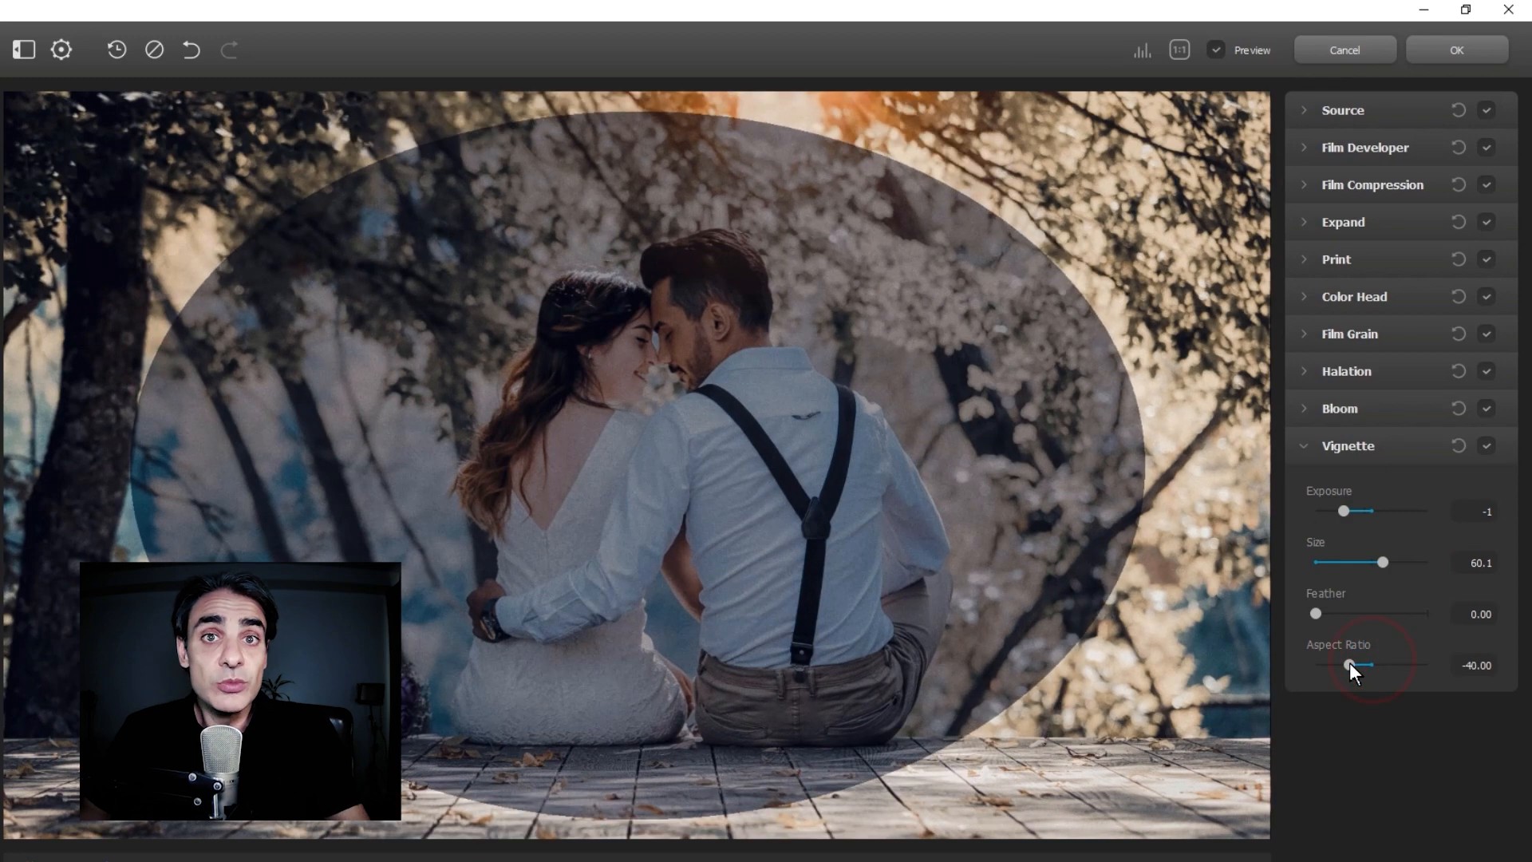
click(1473, 665)
text(-50)
click(1442, 715)
drag(1316, 613, 1360, 613)
Toggle the vignette and the overall preview to compare the graded photo with the original
click(1481, 447)
click(1481, 447)
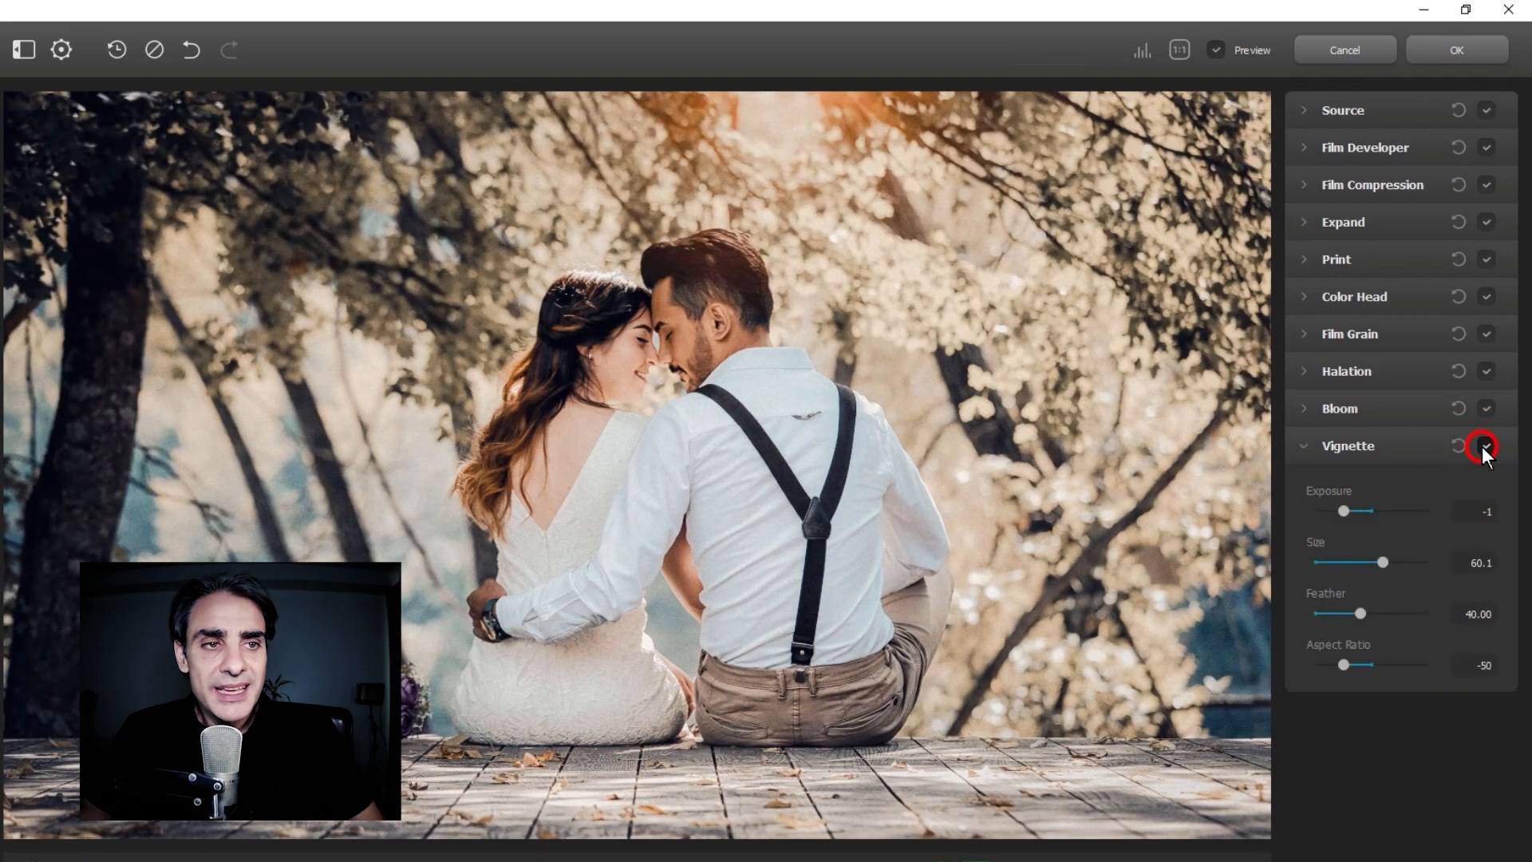
click(1216, 49)
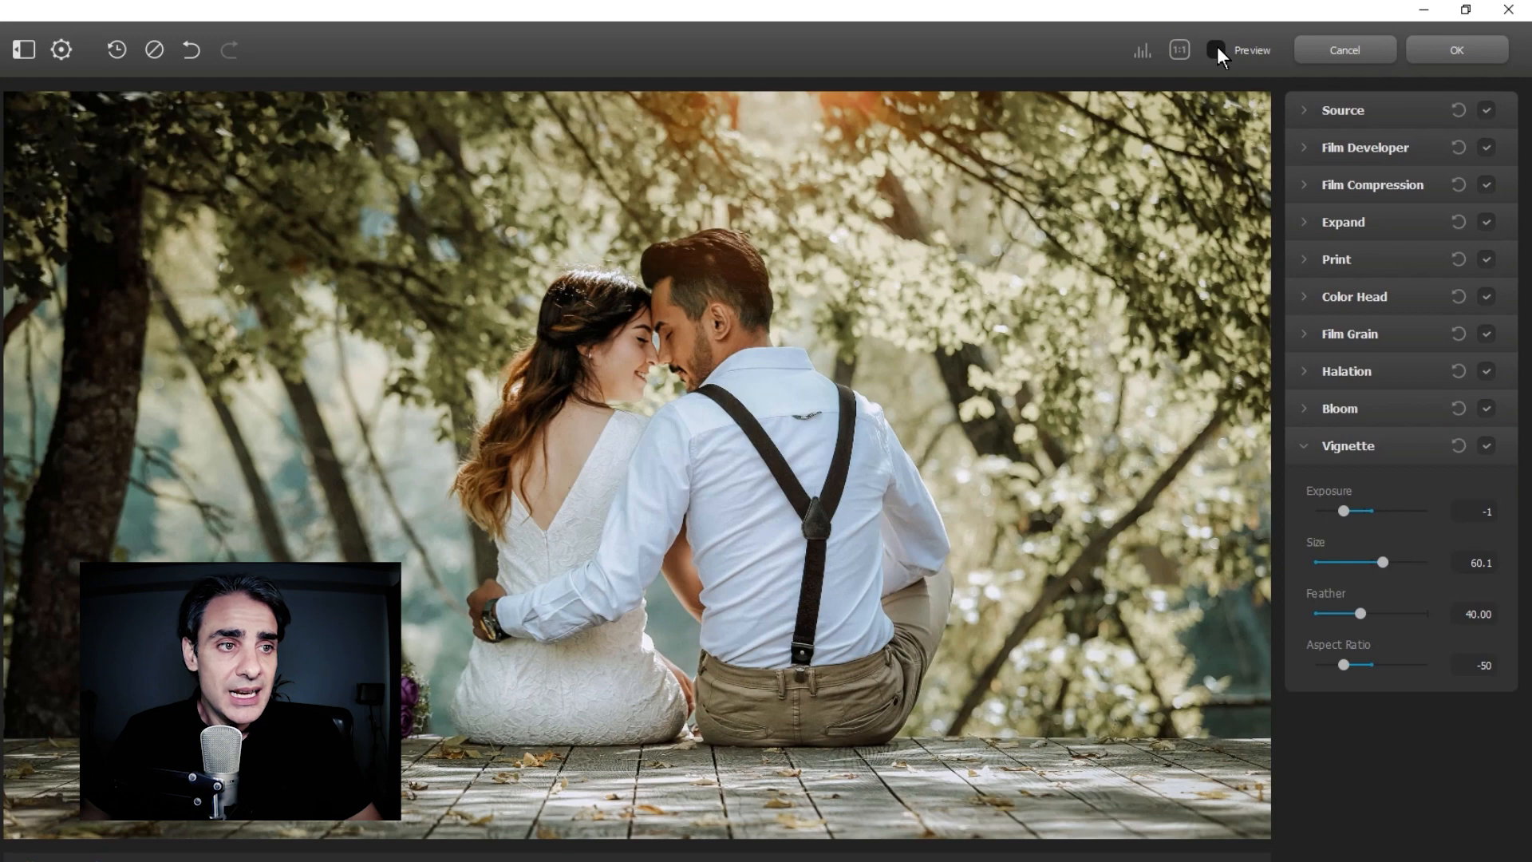
click(1216, 50)
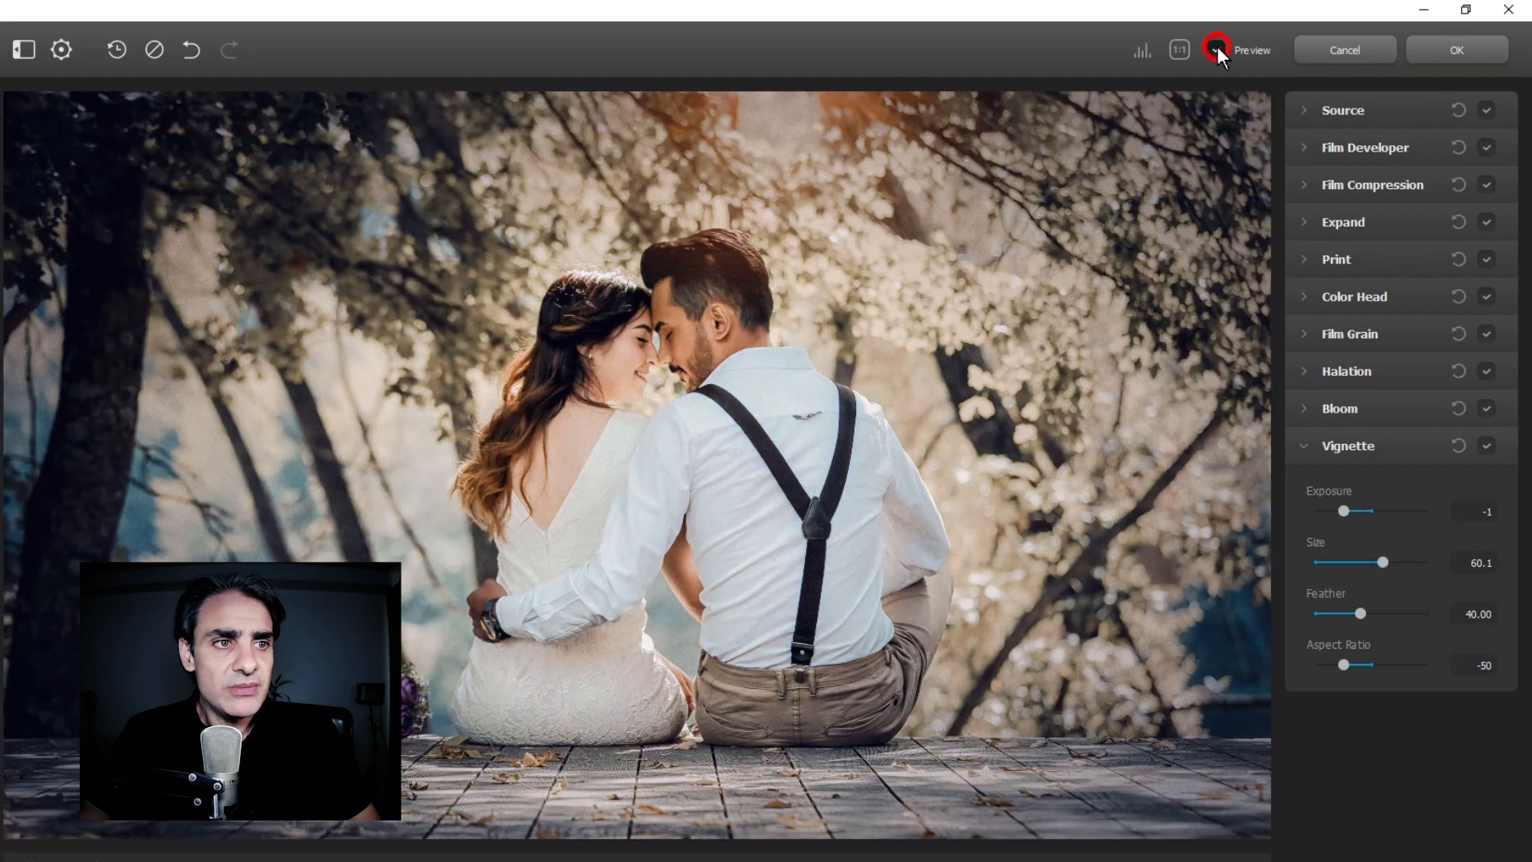
click(1305, 445)
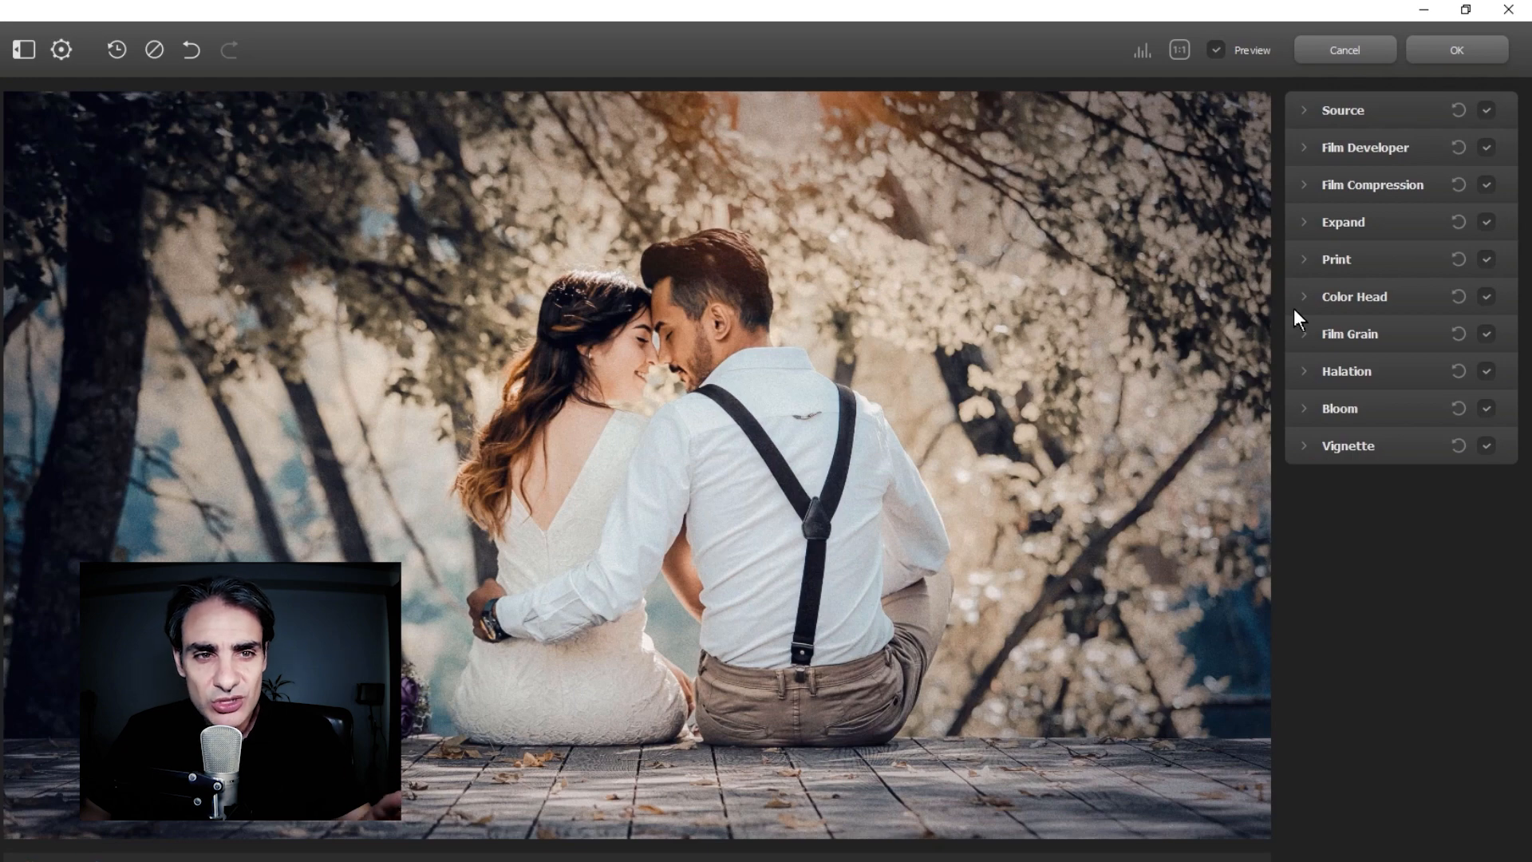
Reset the Halation settings to their defaults and toggle the effect off and on to compare
click(1303, 371)
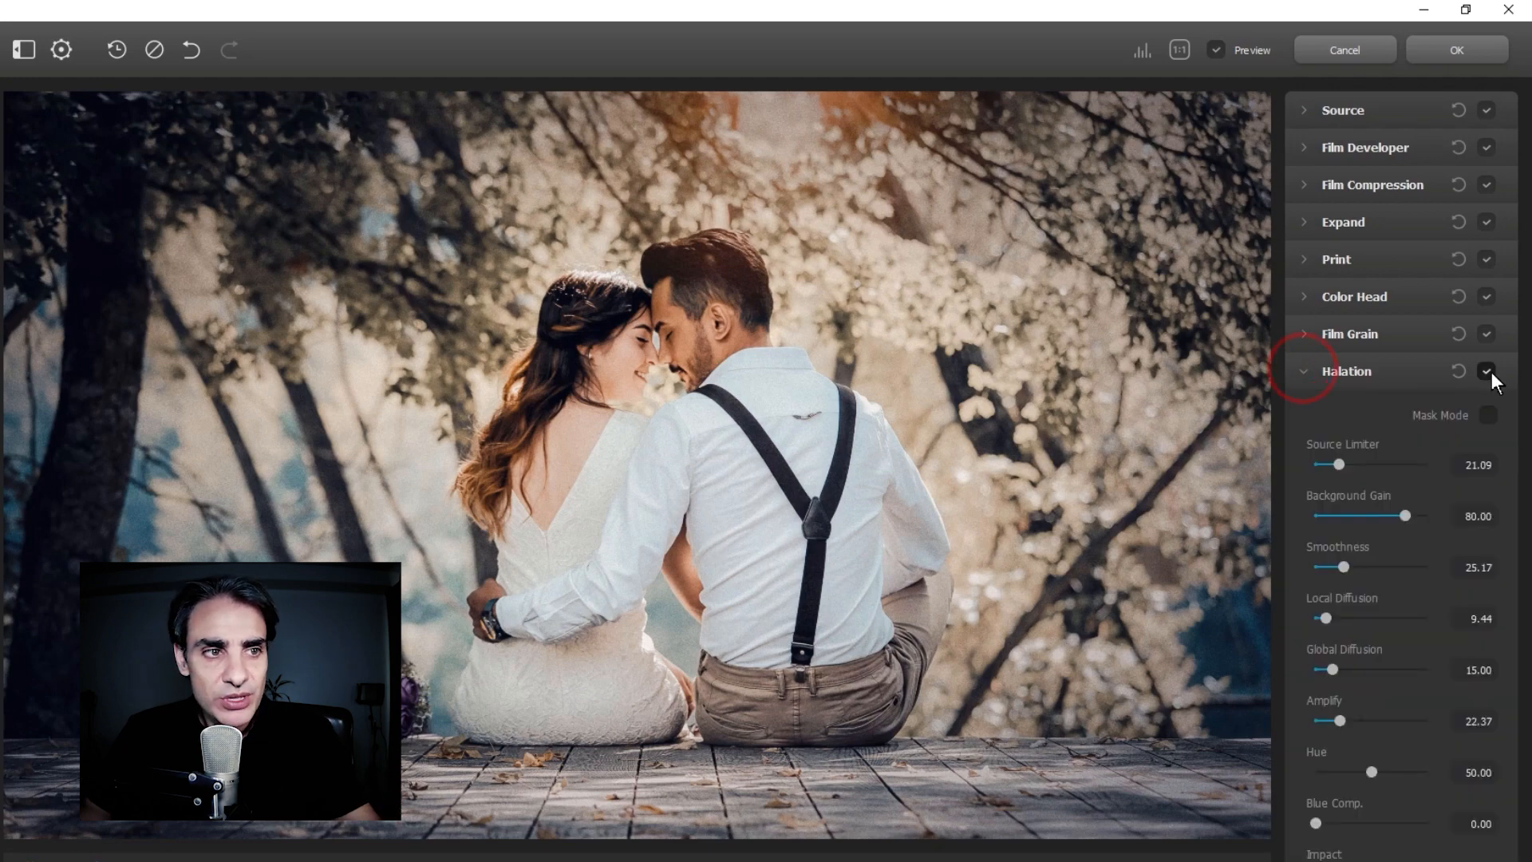
click(1461, 366)
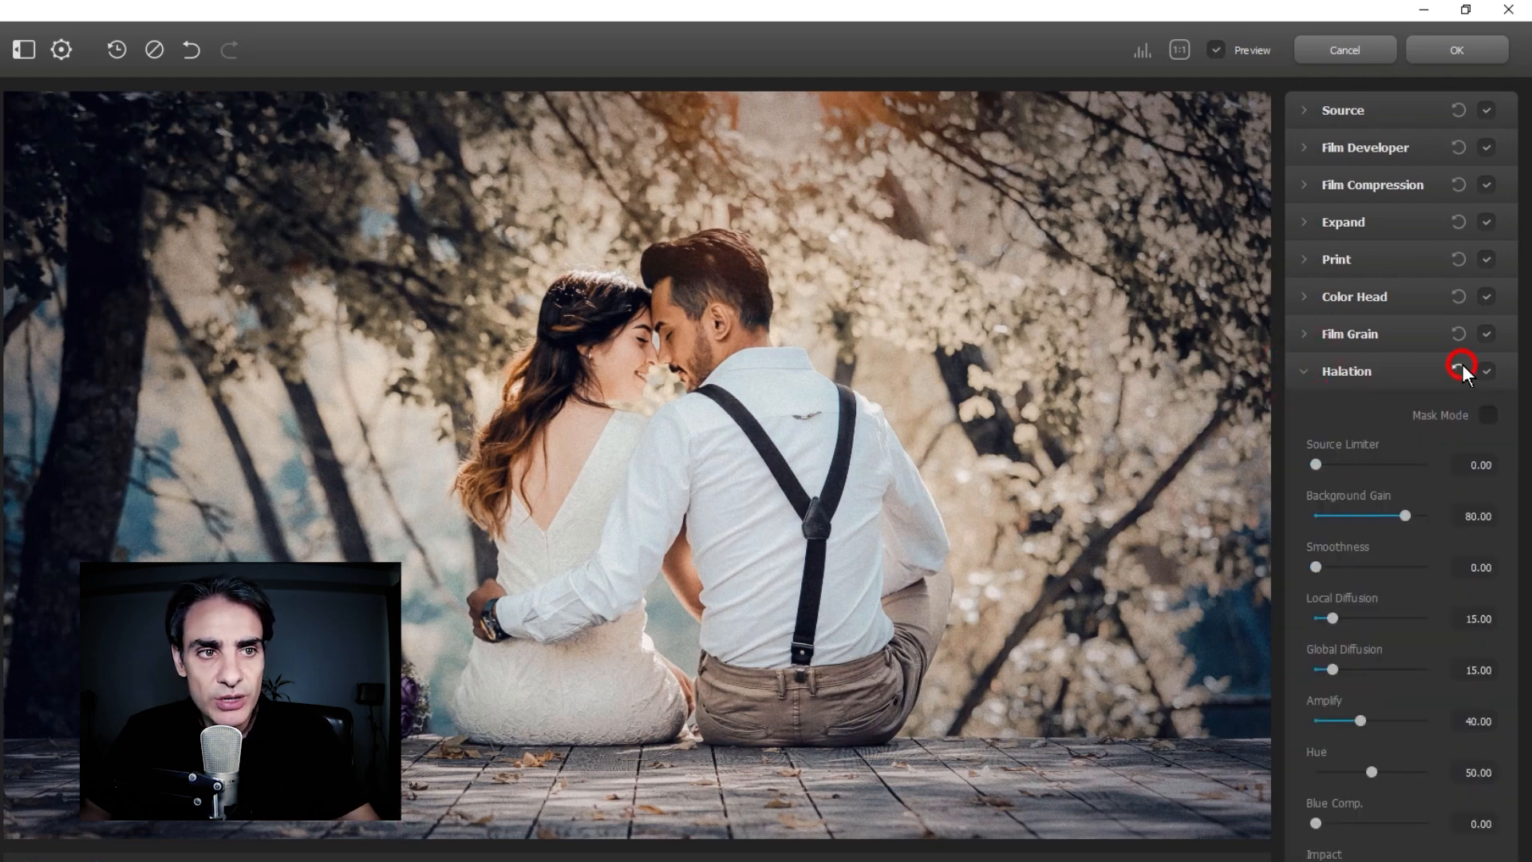
click(1491, 367)
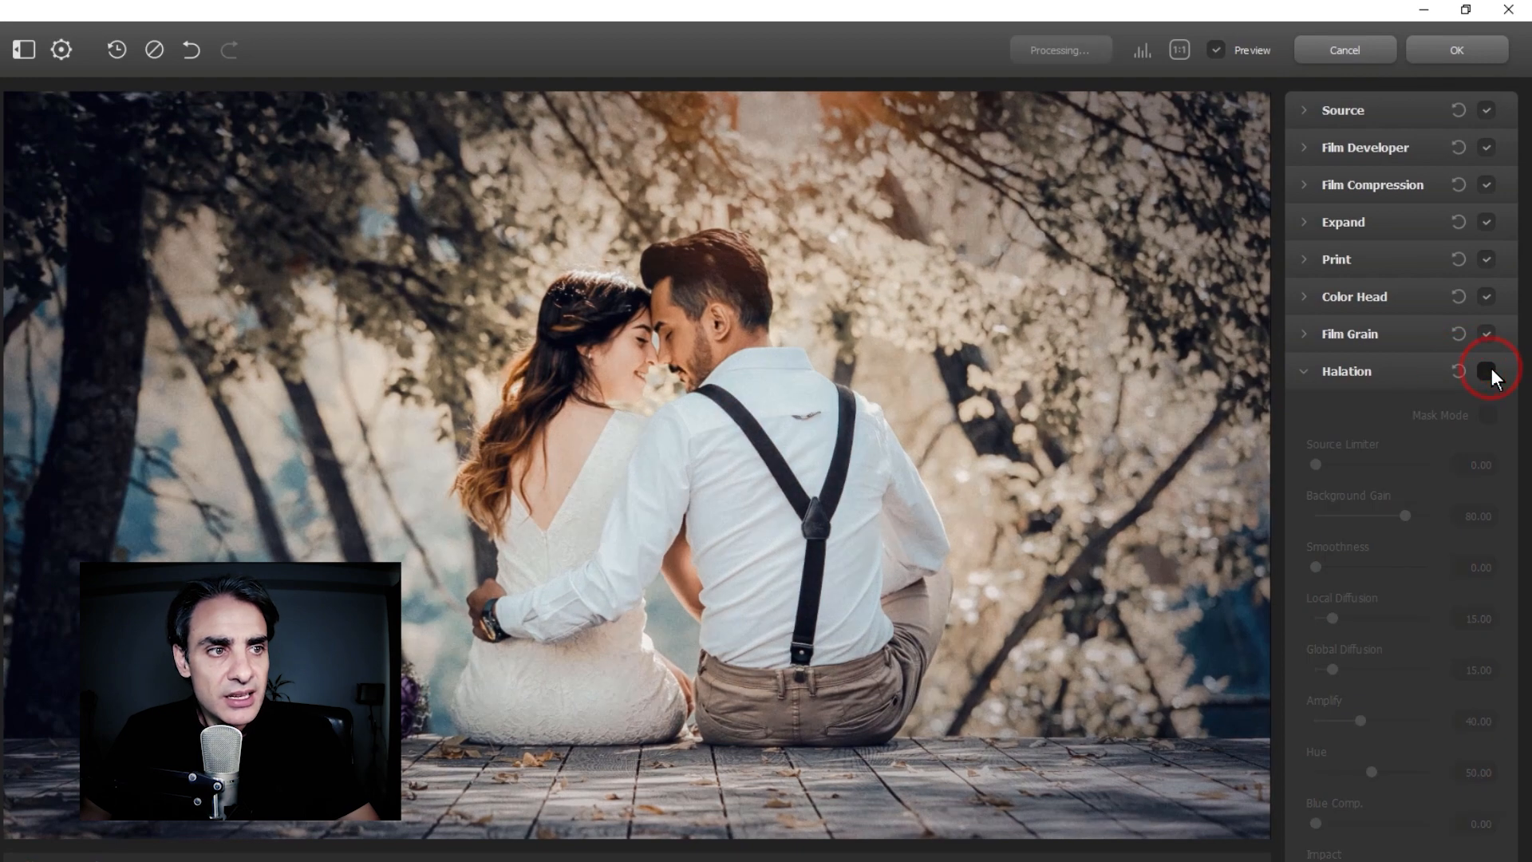
click(1489, 369)
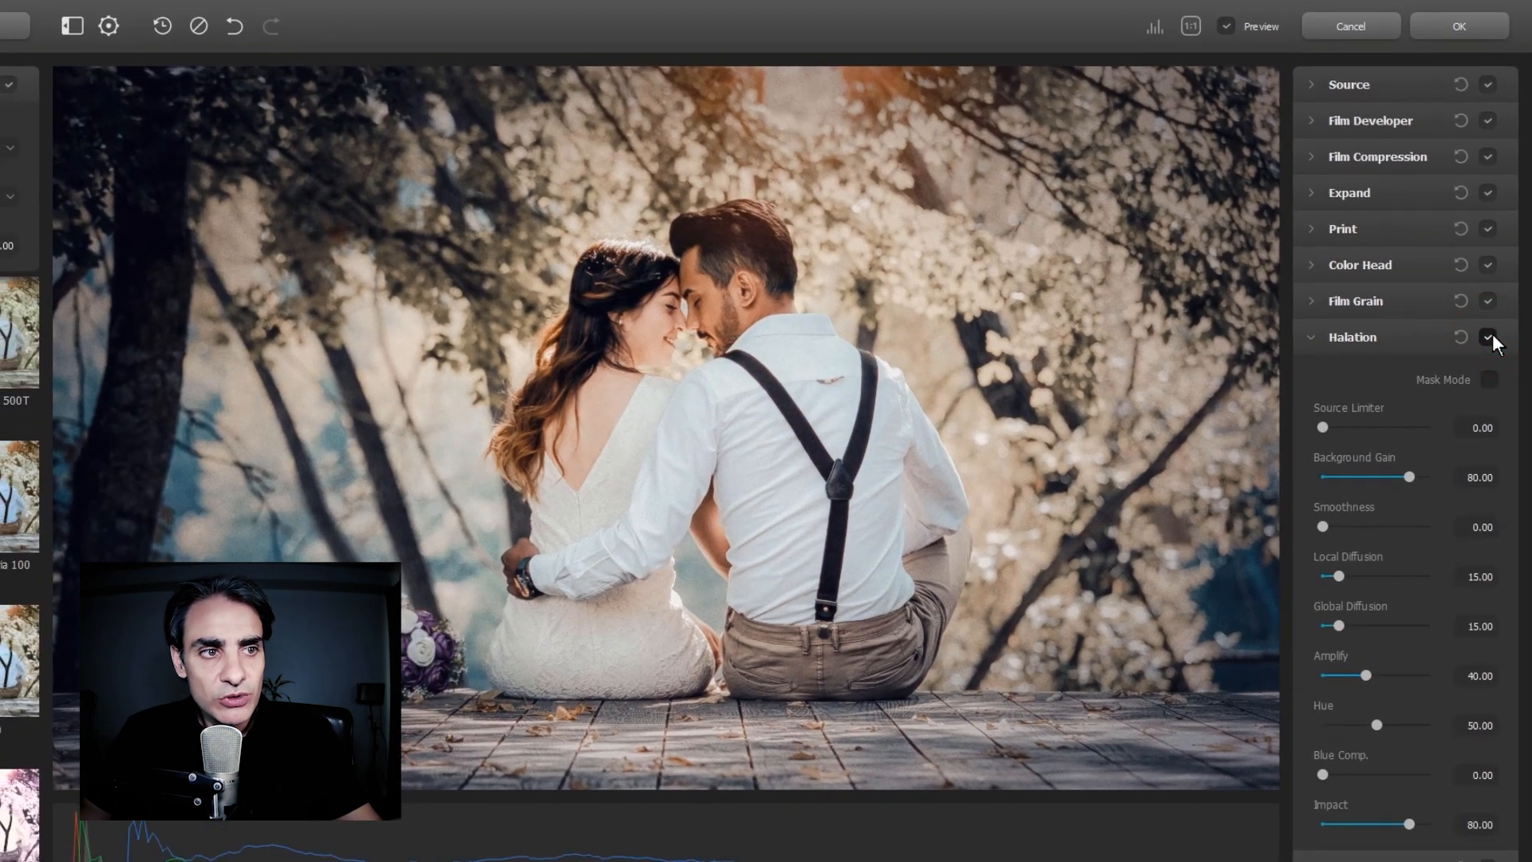
Show the Halation mask up close and set Smoothness to 50, Local Diffusion to 20 and Global Diffusion to 50
click(1489, 380)
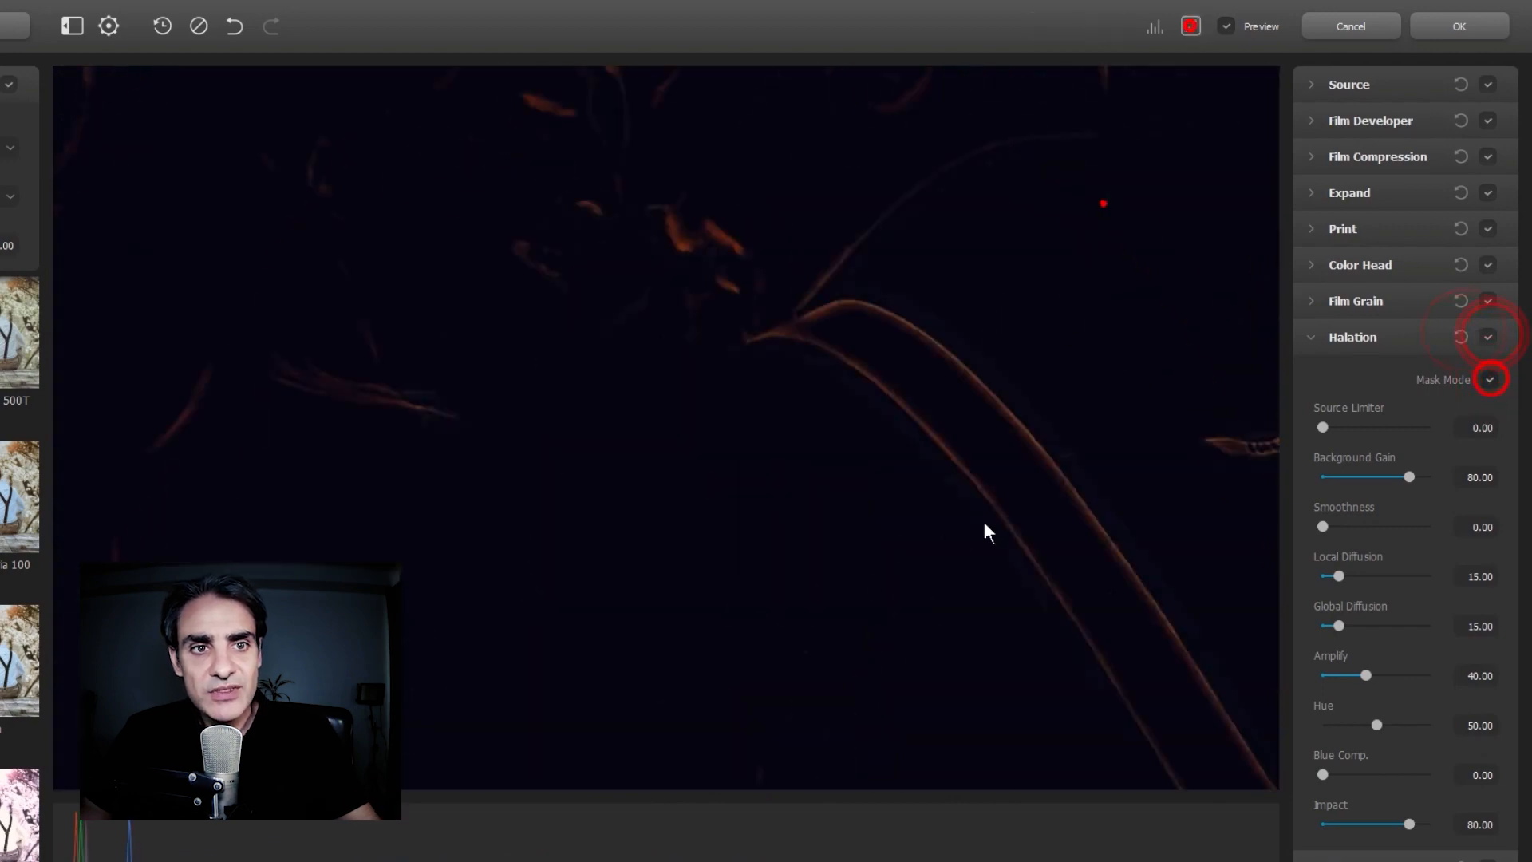
drag(1323, 526, 1345, 577)
drag(1338, 626, 1376, 627)
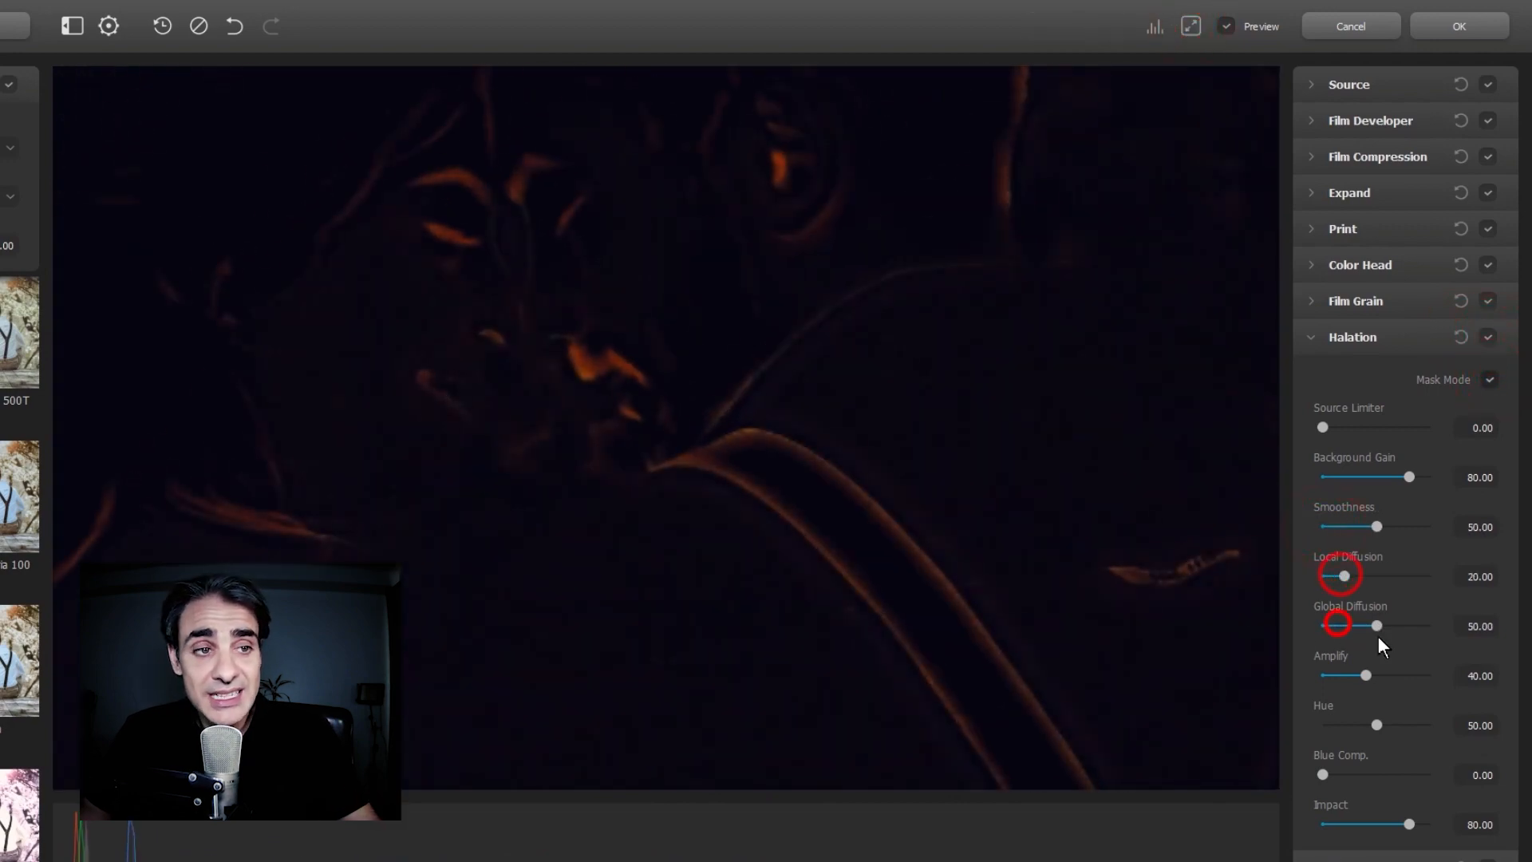
Hide the Halation mask and set the Halation impact to 50
click(1490, 380)
mouse_move(1409, 824)
mouse_down()
mouse_move(1322, 830)
mouse_move(1388, 825)
mouse_up()
drag(1493, 825, 1465, 827)
text(50)
Compare the photo with the preview off and on, return to the full view, and toggle Halation to check its effect
click(1223, 25)
click(1223, 26)
click(1186, 26)
click(1491, 338)
click(1490, 339)
click(1305, 333)
Reset the Bloom settings, raise Bloom's Impact to 100, and inspect its mask around the couple's faces at full size
click(1310, 371)
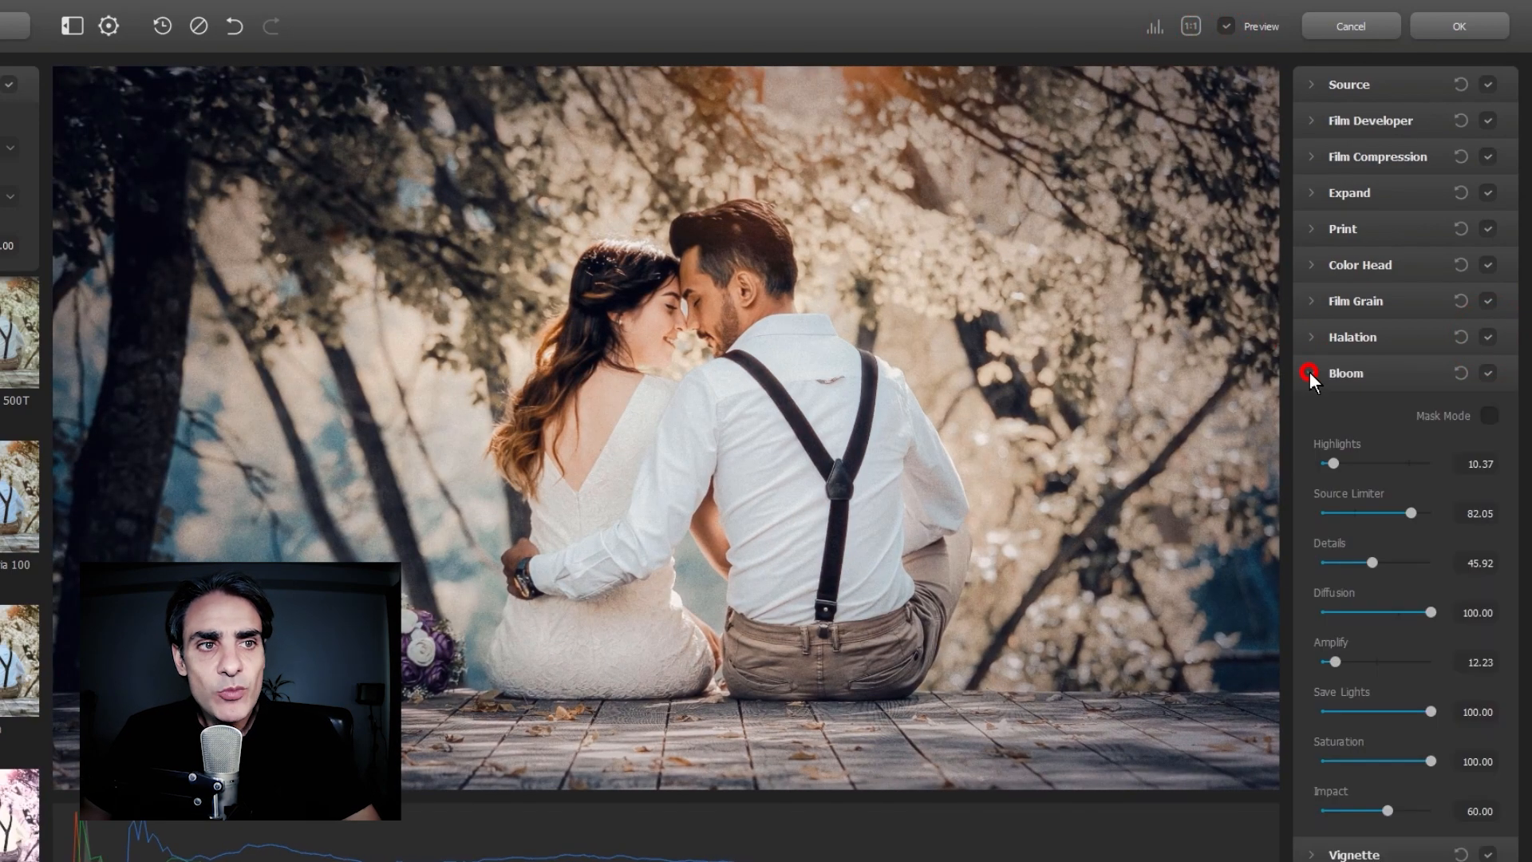
click(1464, 373)
click(1490, 415)
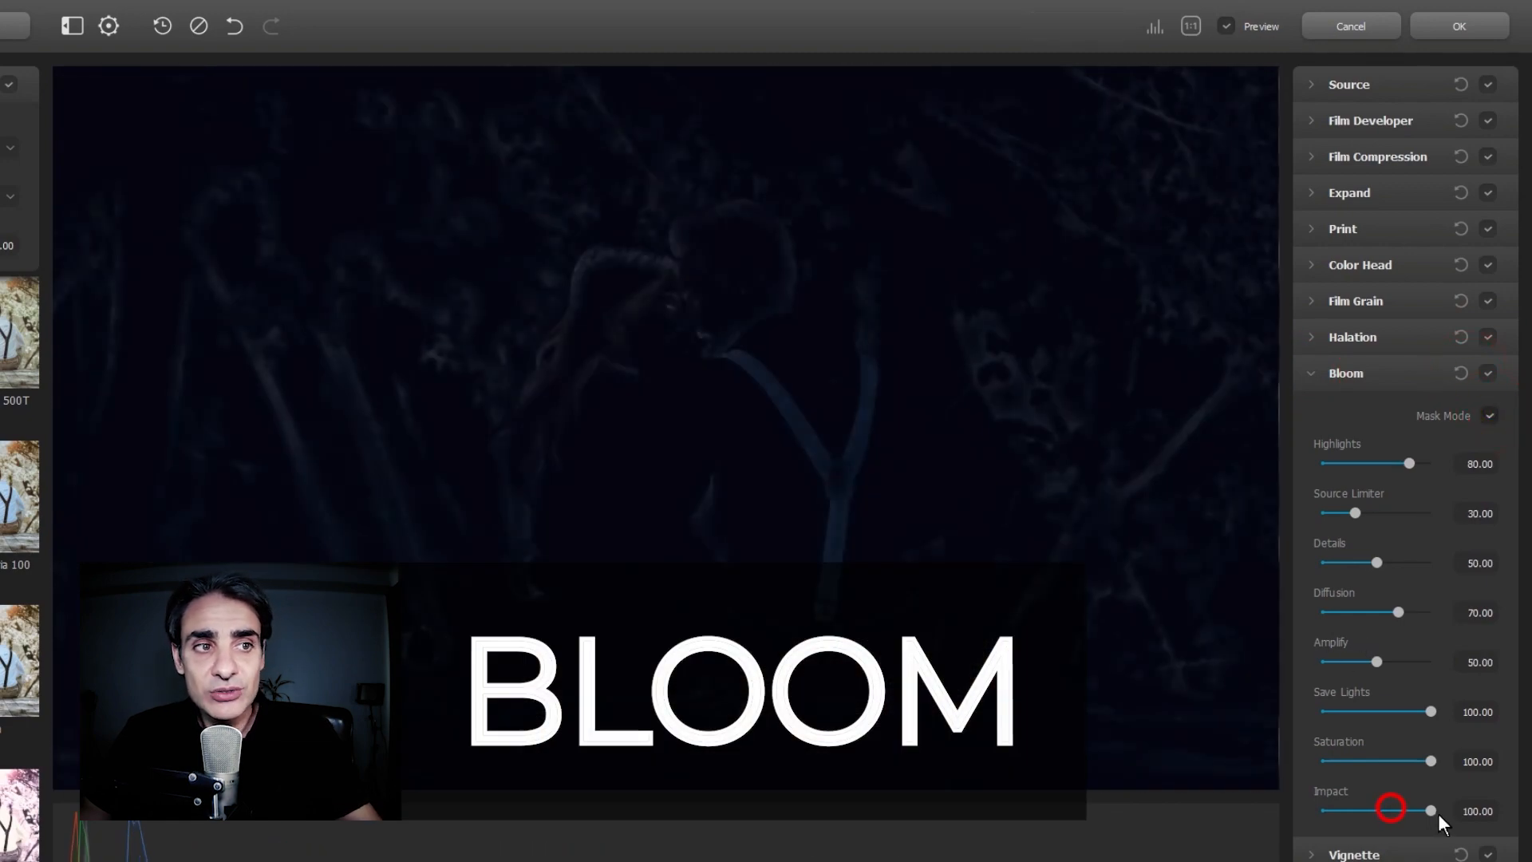
click(1191, 26)
click(994, 332)
click(796, 461)
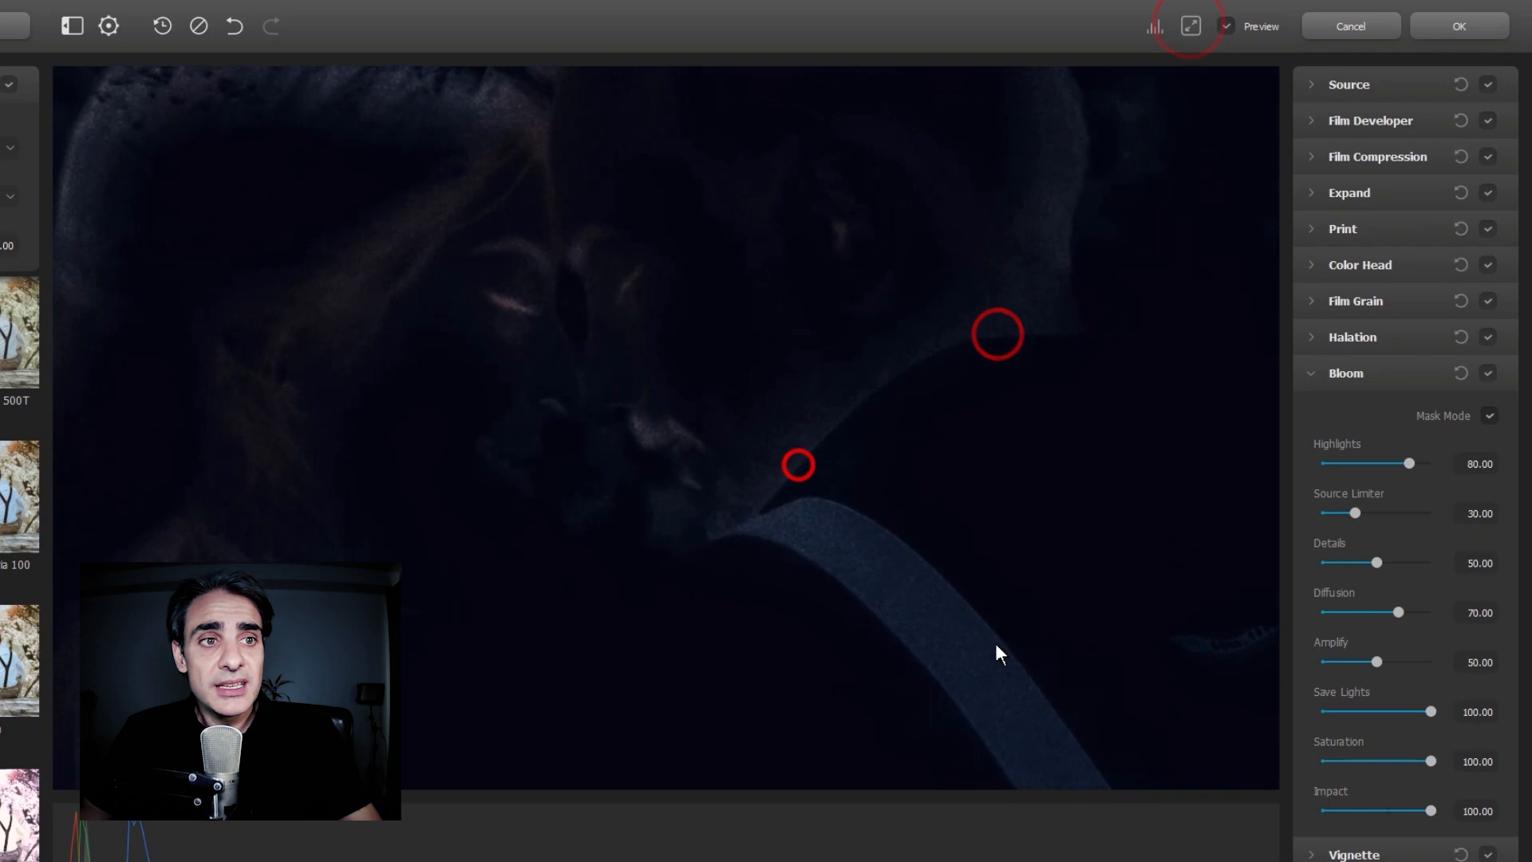
Hide the Bloom mask, toggle Bloom in close-up and full view to compare, and slightly lower its impact
click(1490, 415)
click(1488, 373)
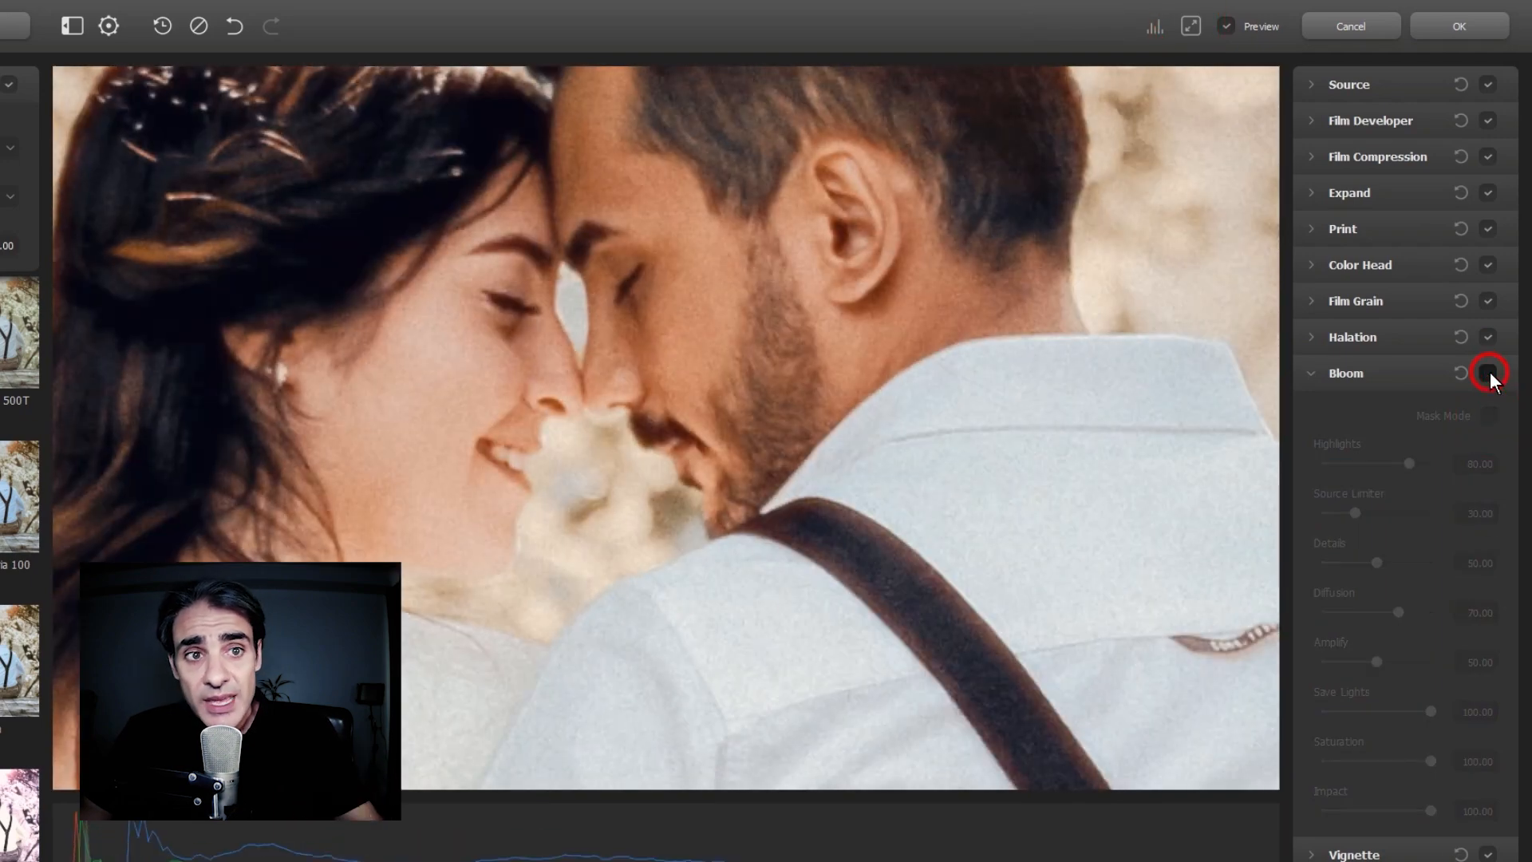
click(1488, 372)
click(1191, 26)
click(1488, 372)
click(1488, 372)
drag(1431, 811, 1417, 810)
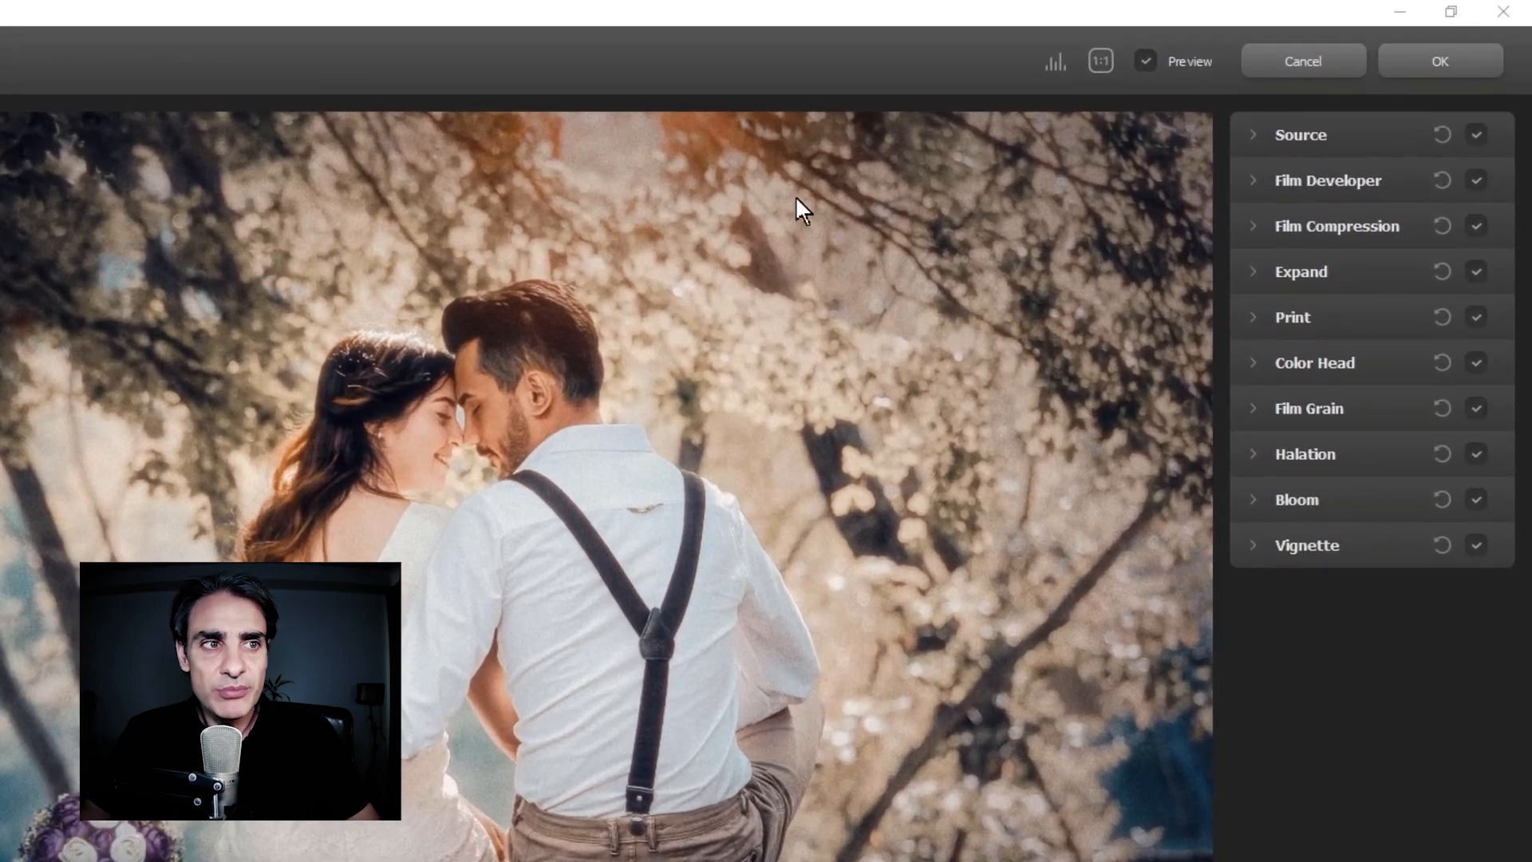
Compare the finished grade with the original photo in full view and close up on the couple's faces
click(1146, 60)
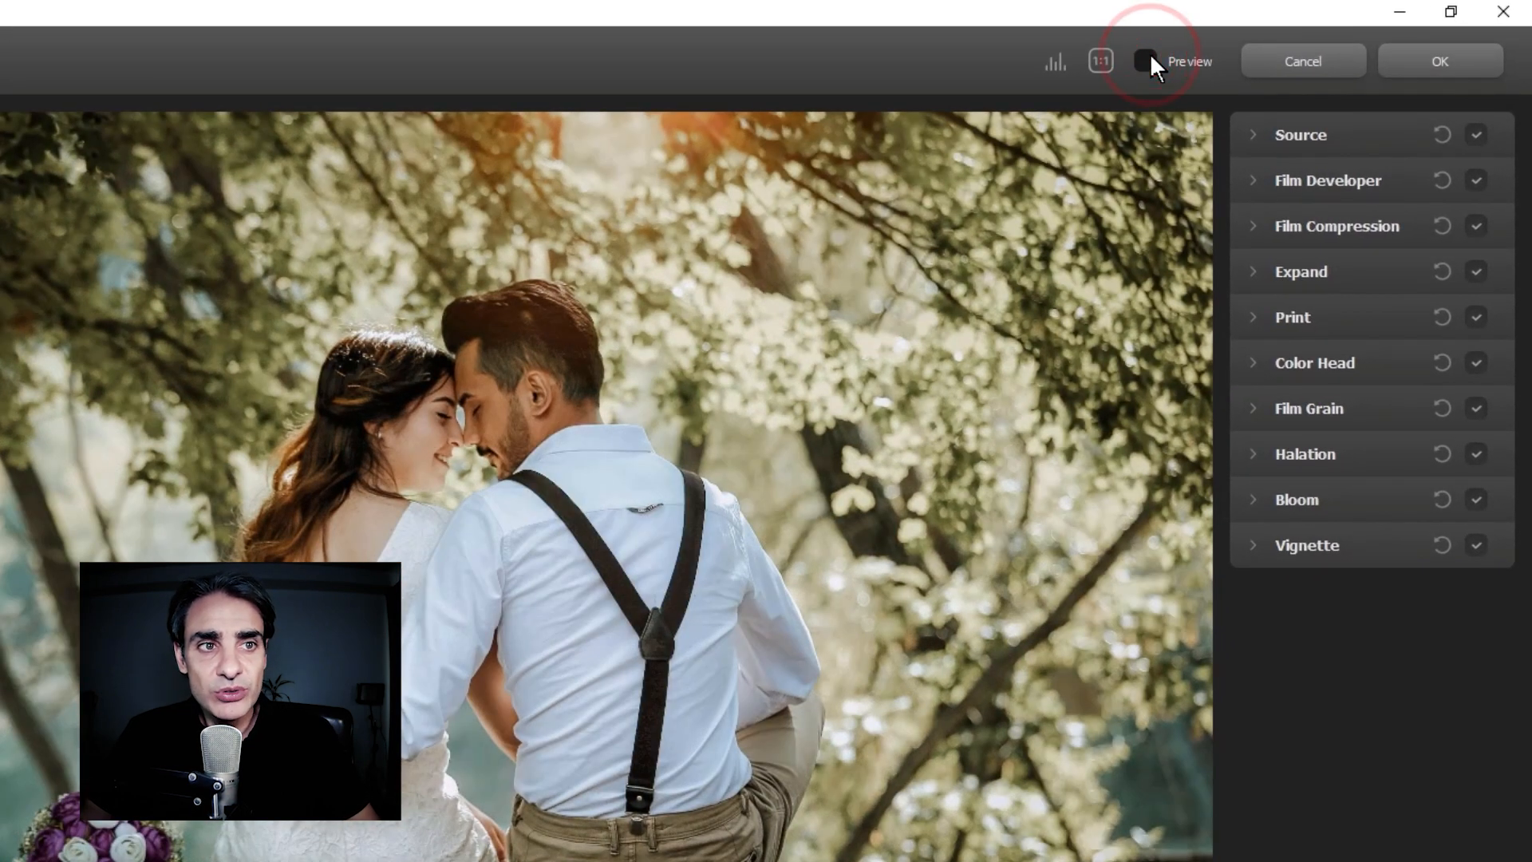
click(1146, 60)
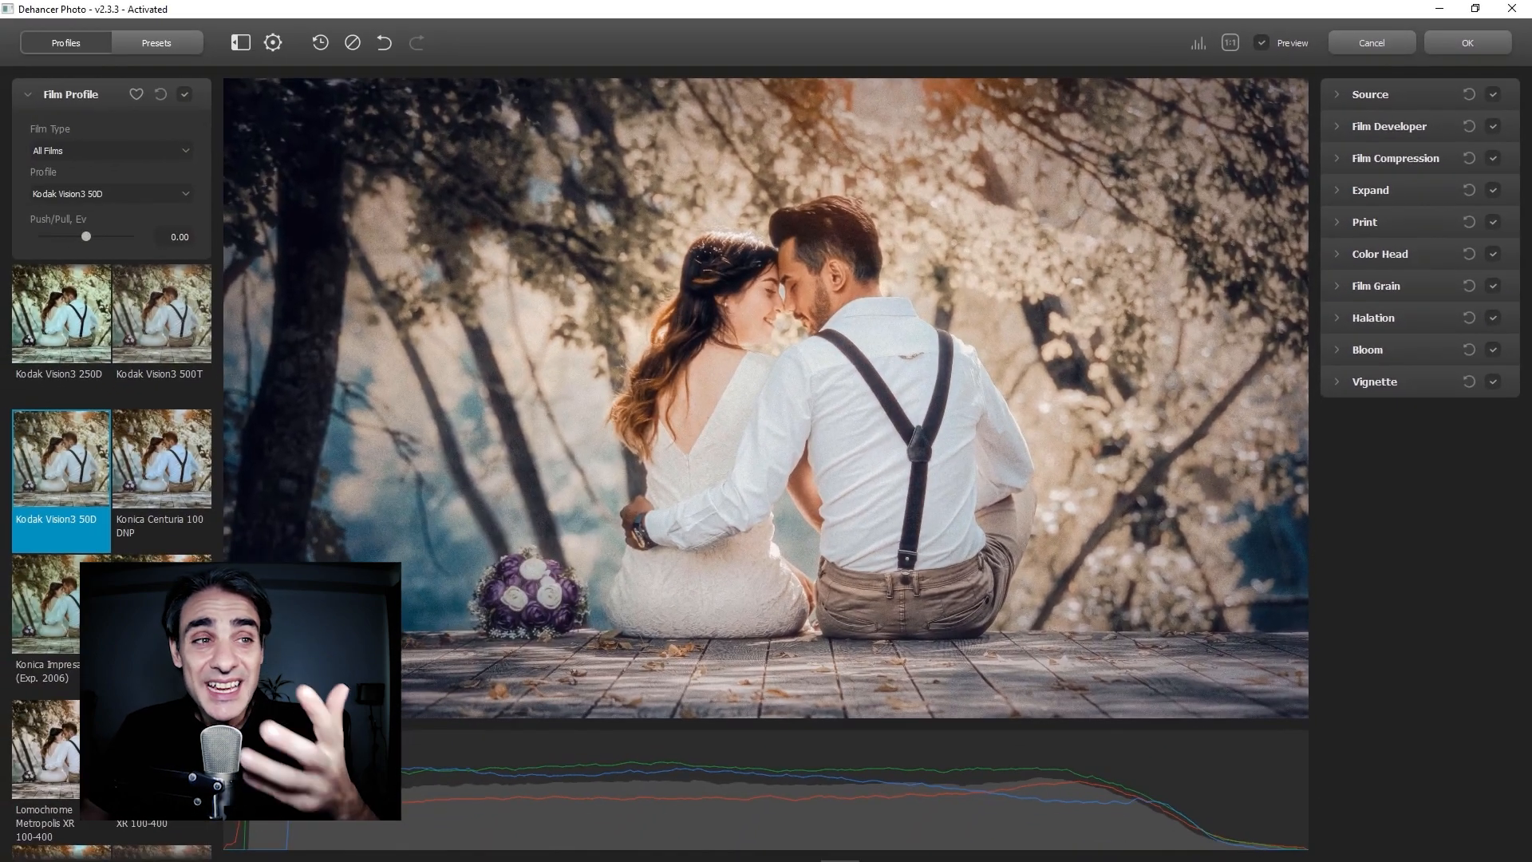
click(1229, 42)
drag(888, 192, 841, 716)
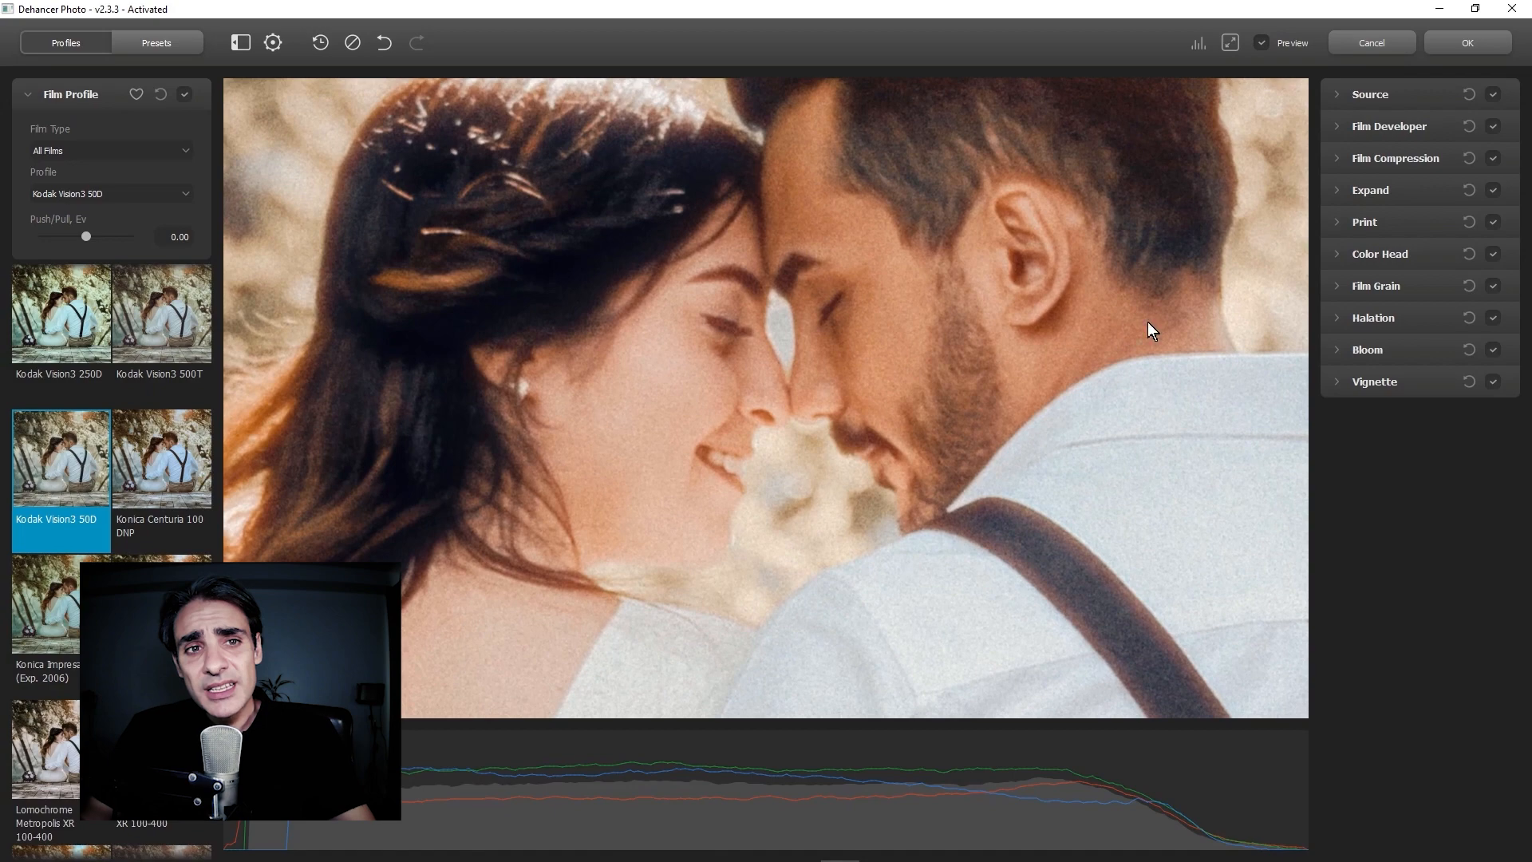
click(1261, 43)
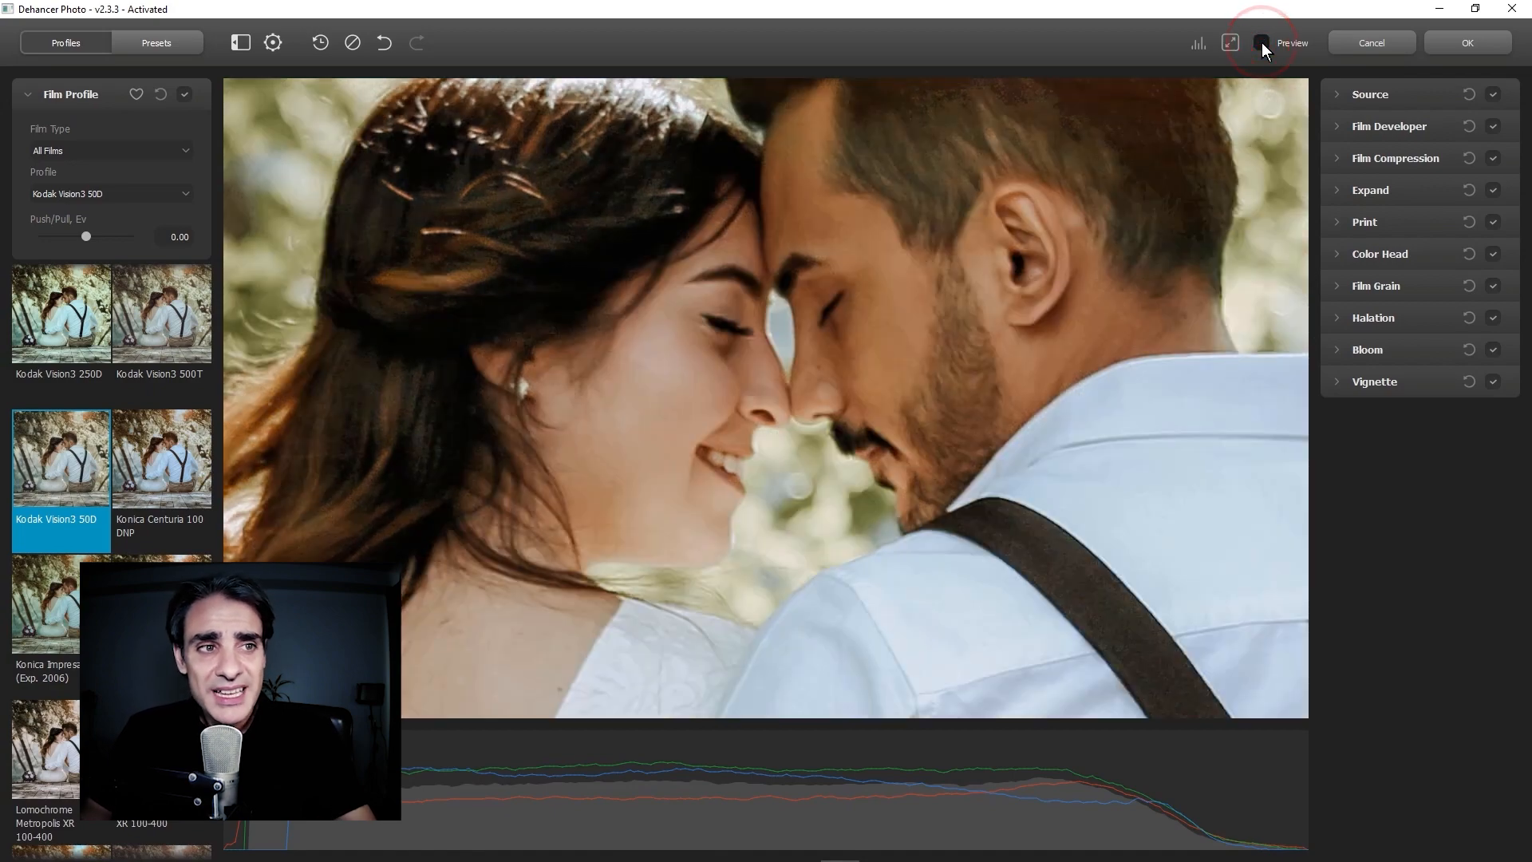
click(1261, 42)
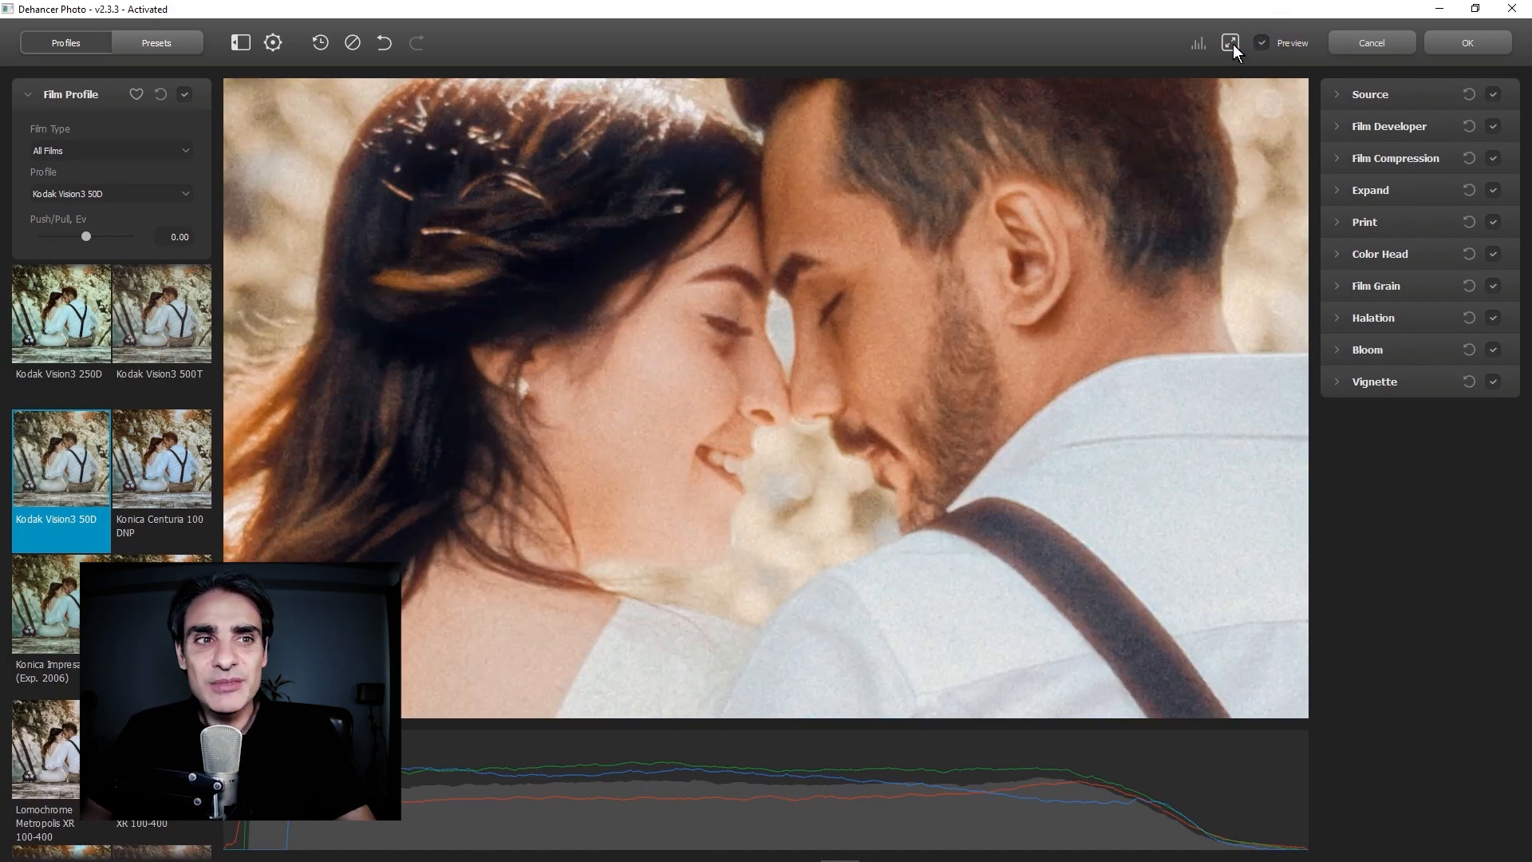
click(1230, 44)
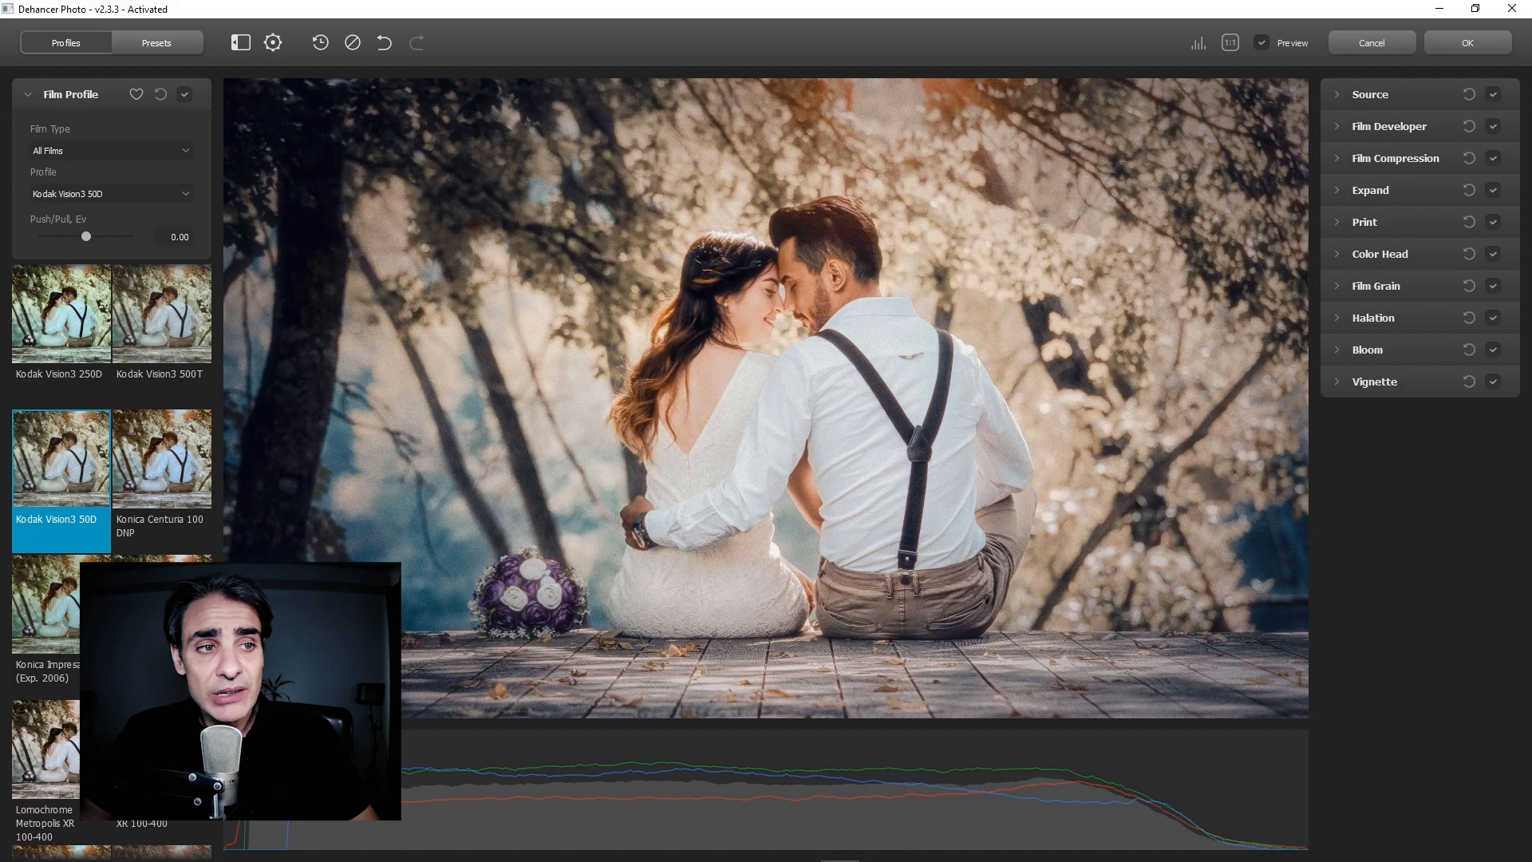
Create a new preset from the current settings and enter a name beginning with "Kodak Vision3 50D (2023"
click(166, 45)
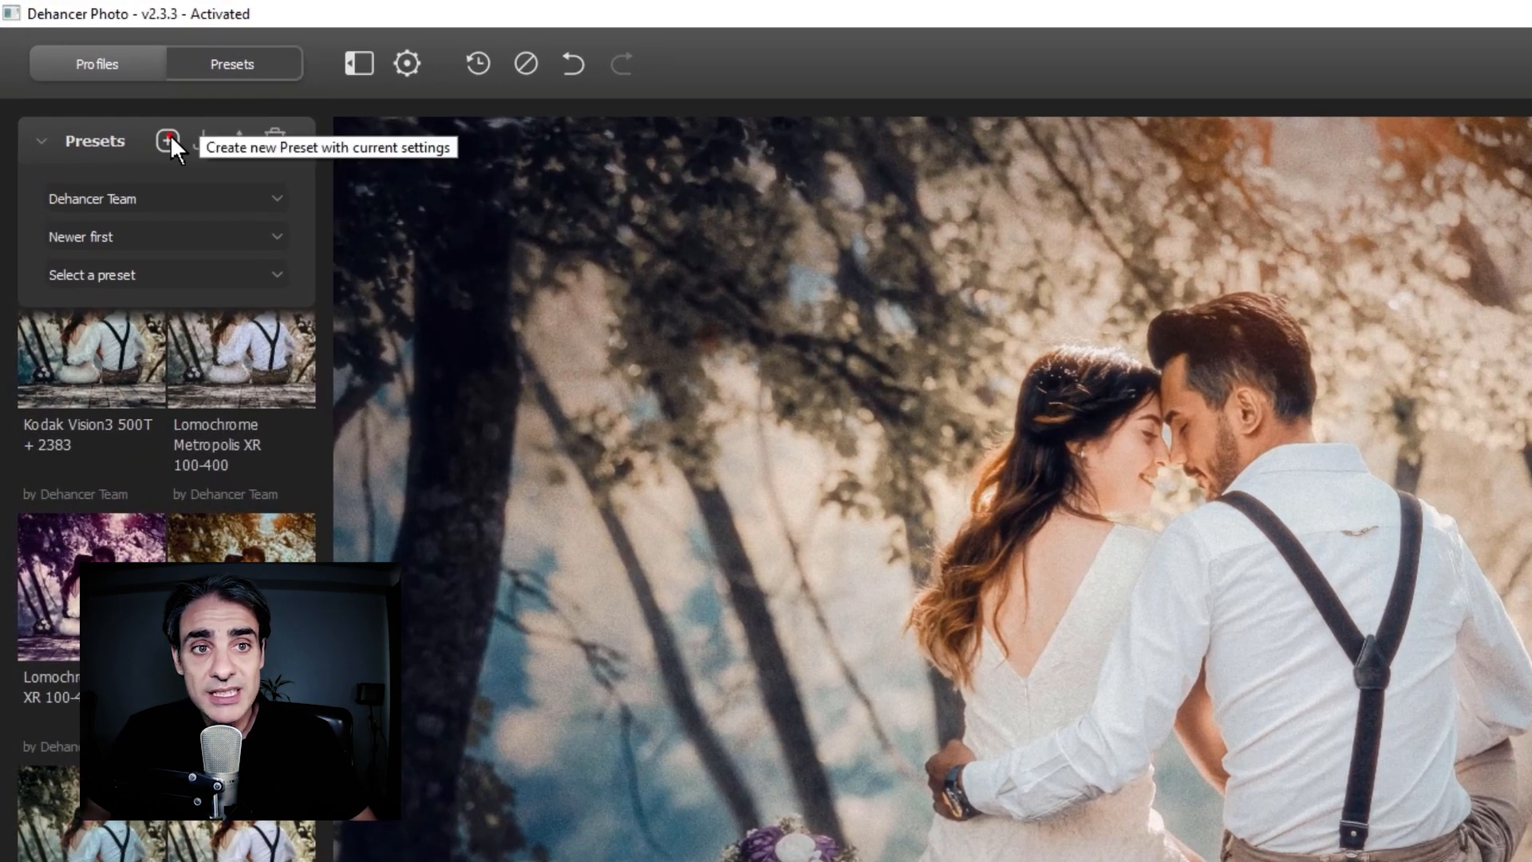
click(167, 140)
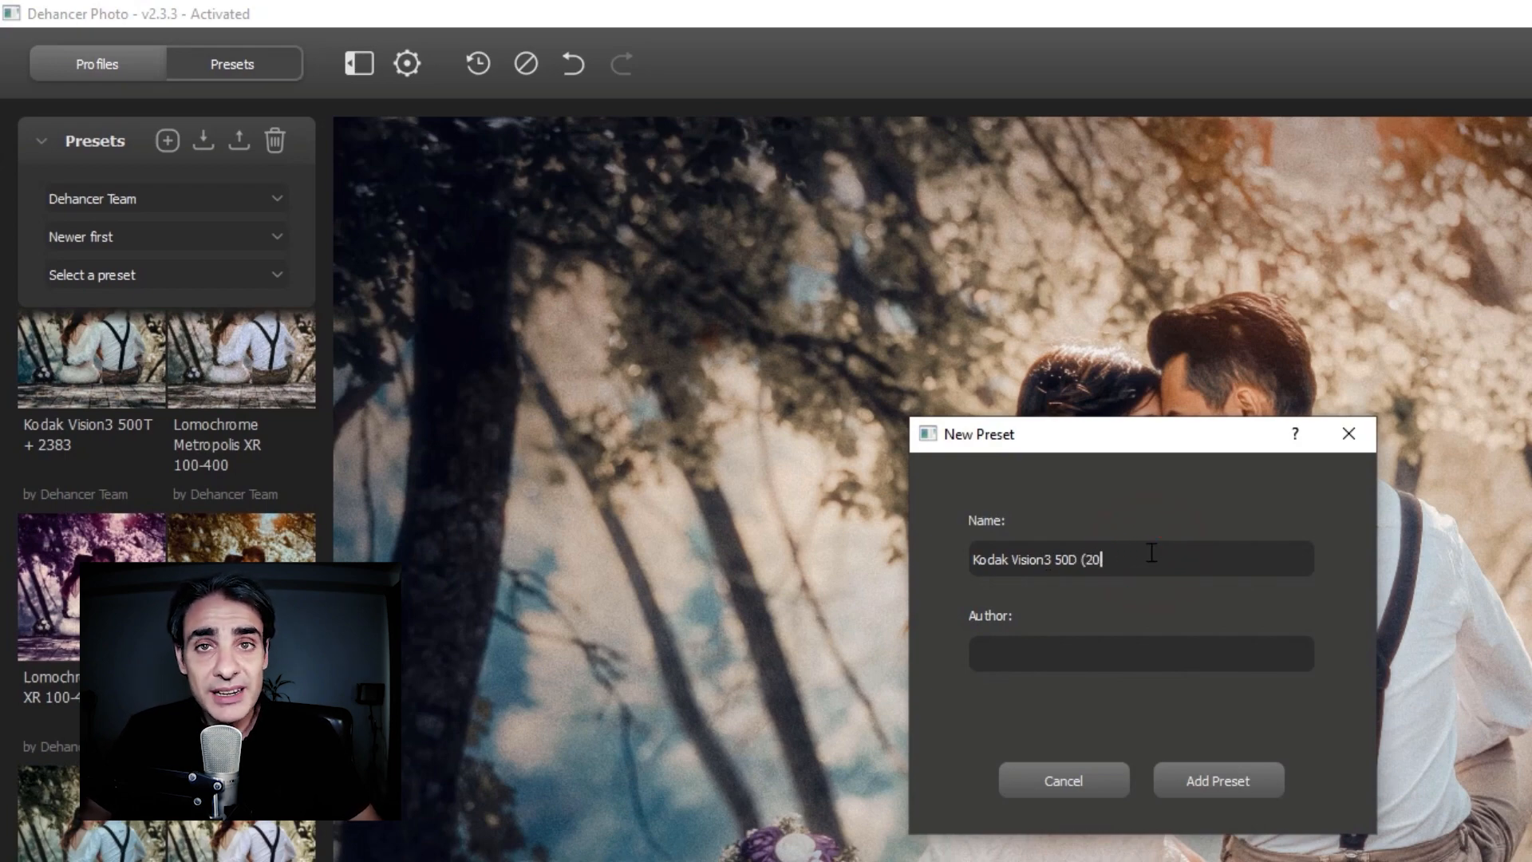
text(23)
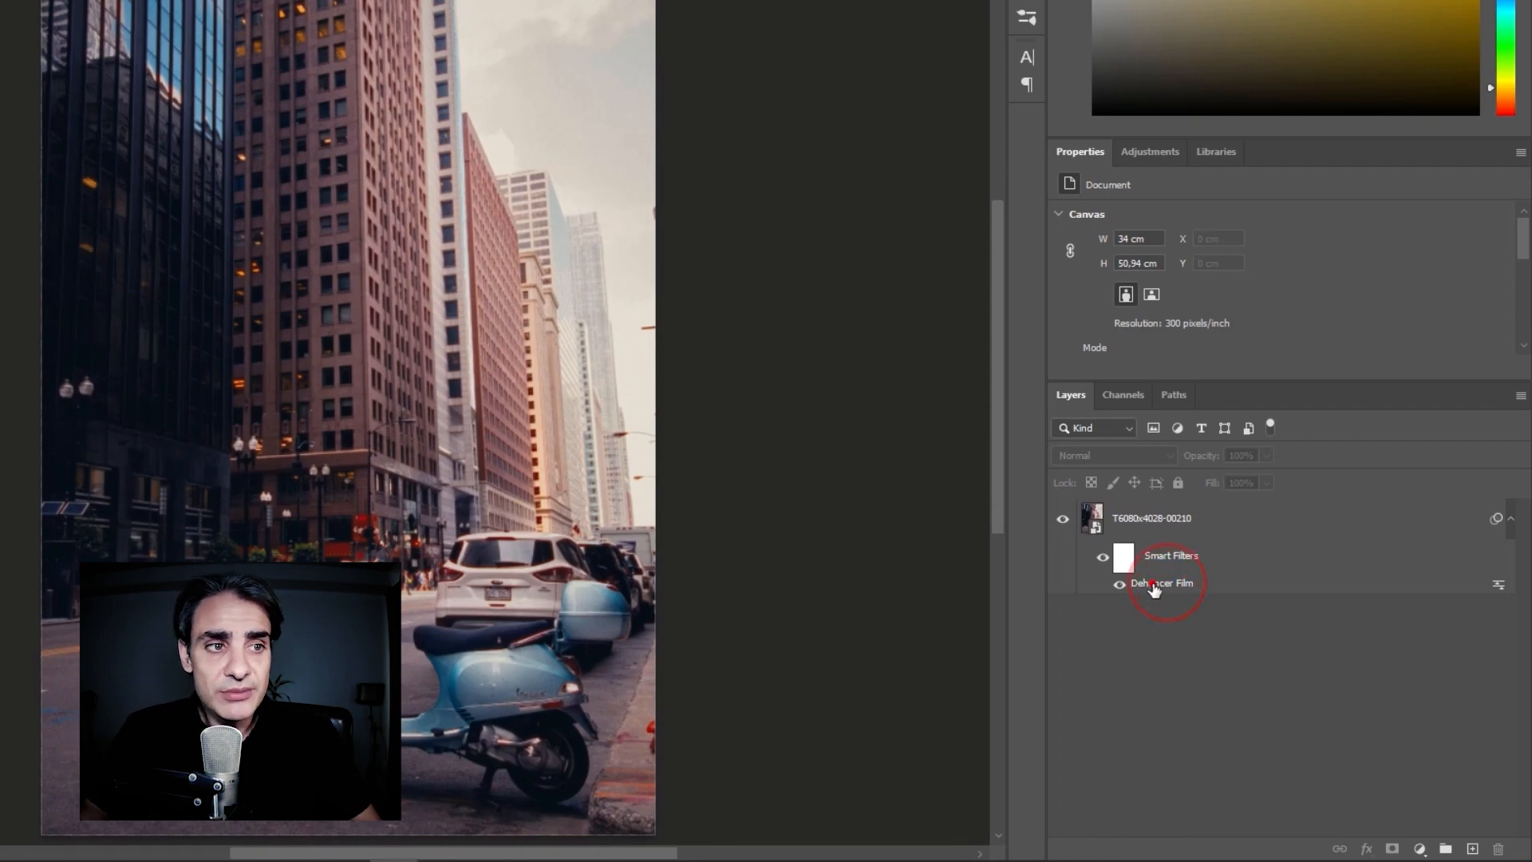
Reopen the city photo's Dehancer Film smart filter, choose the Fujifilm Neopan Acros 100 profile, and apply it to the image
click(1153, 589)
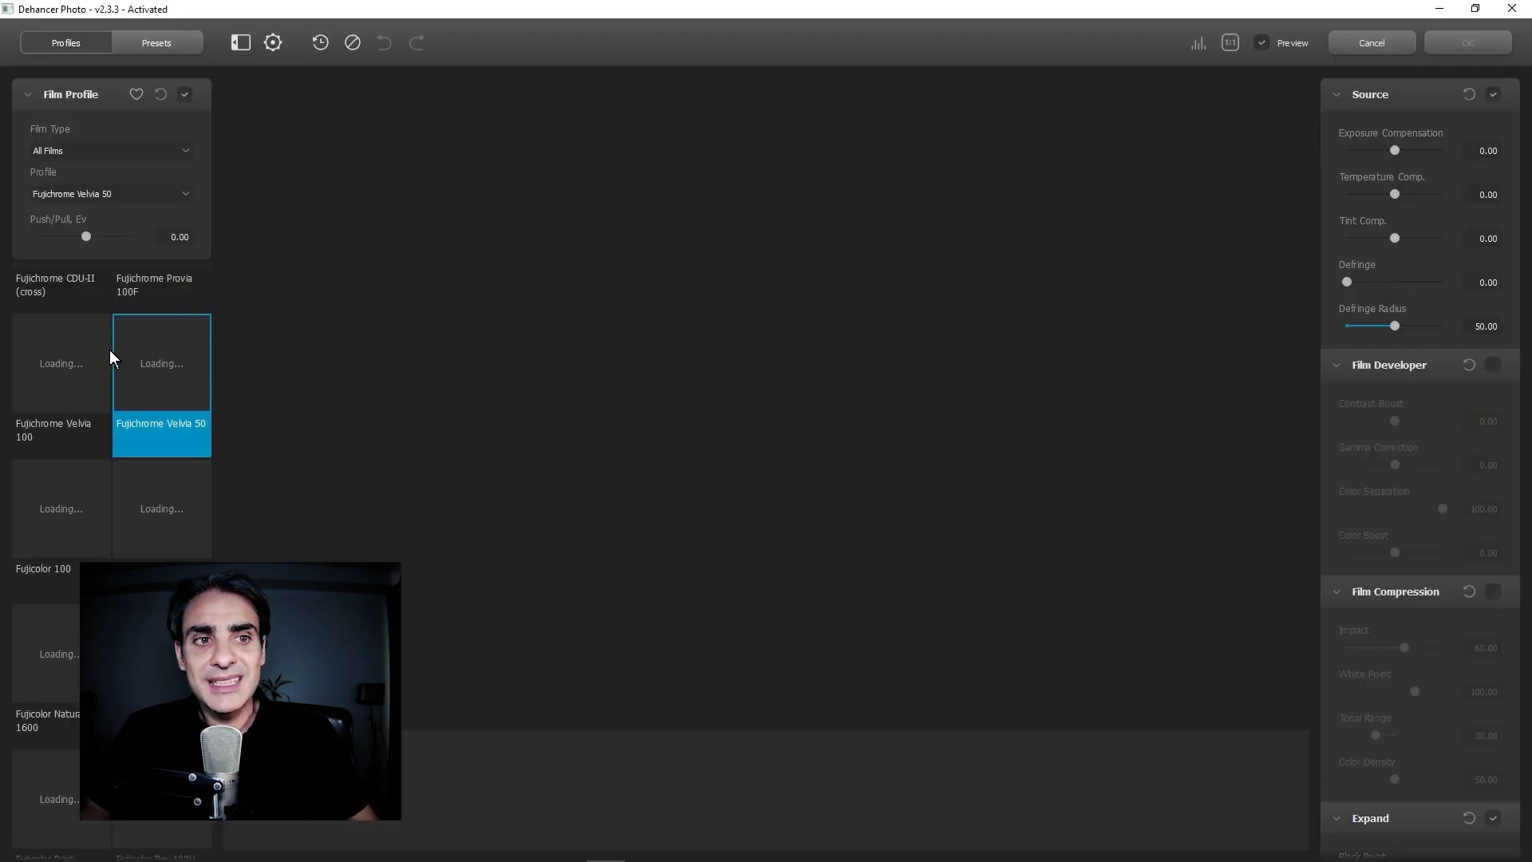
click(106, 349)
click(151, 355)
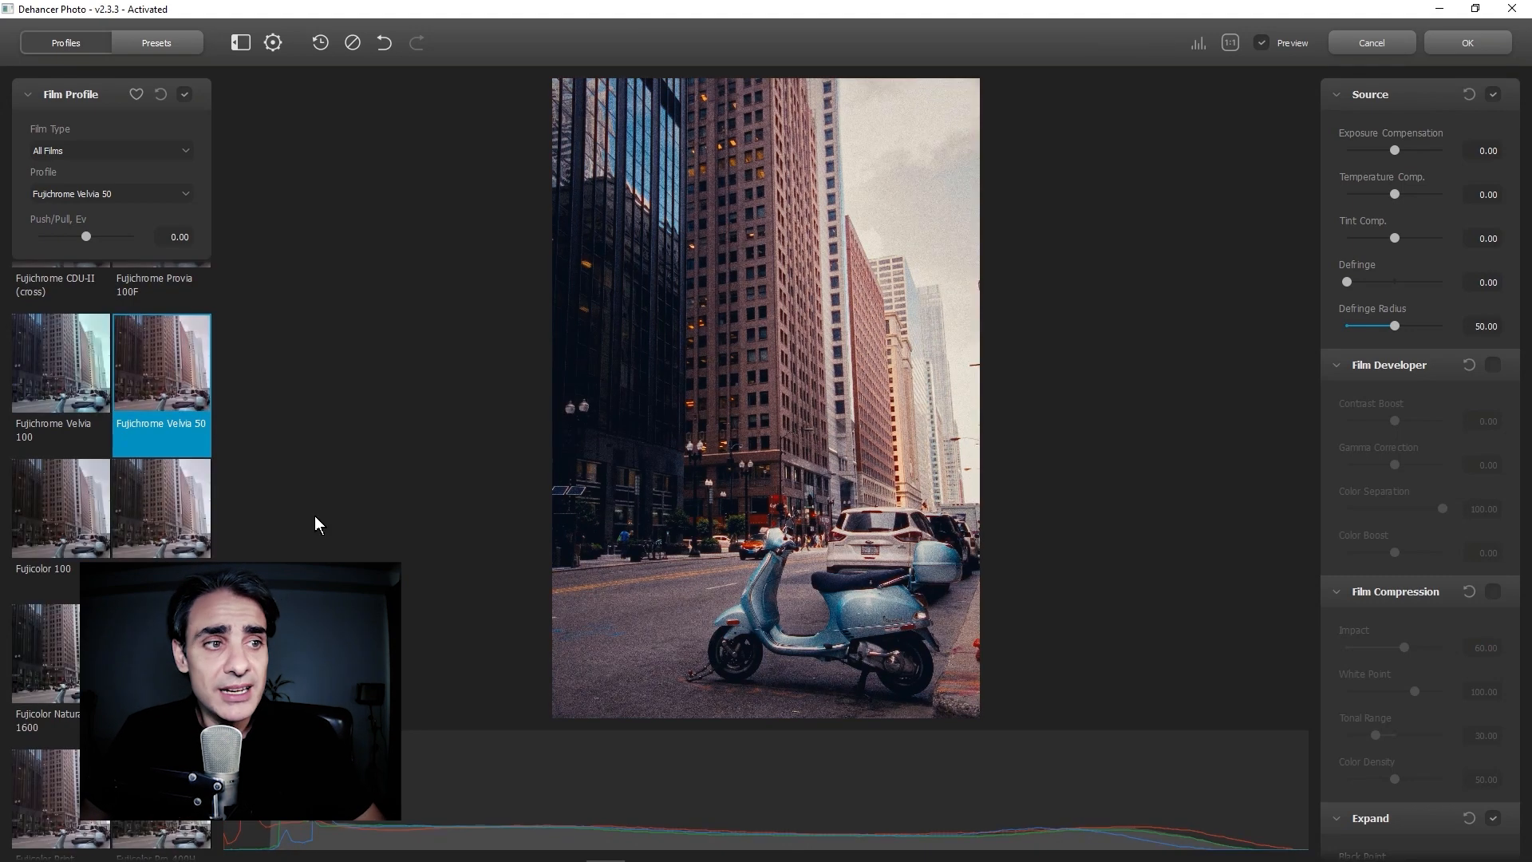
scroll(154, 524, down, 3)
scroll(156, 530, down, 4)
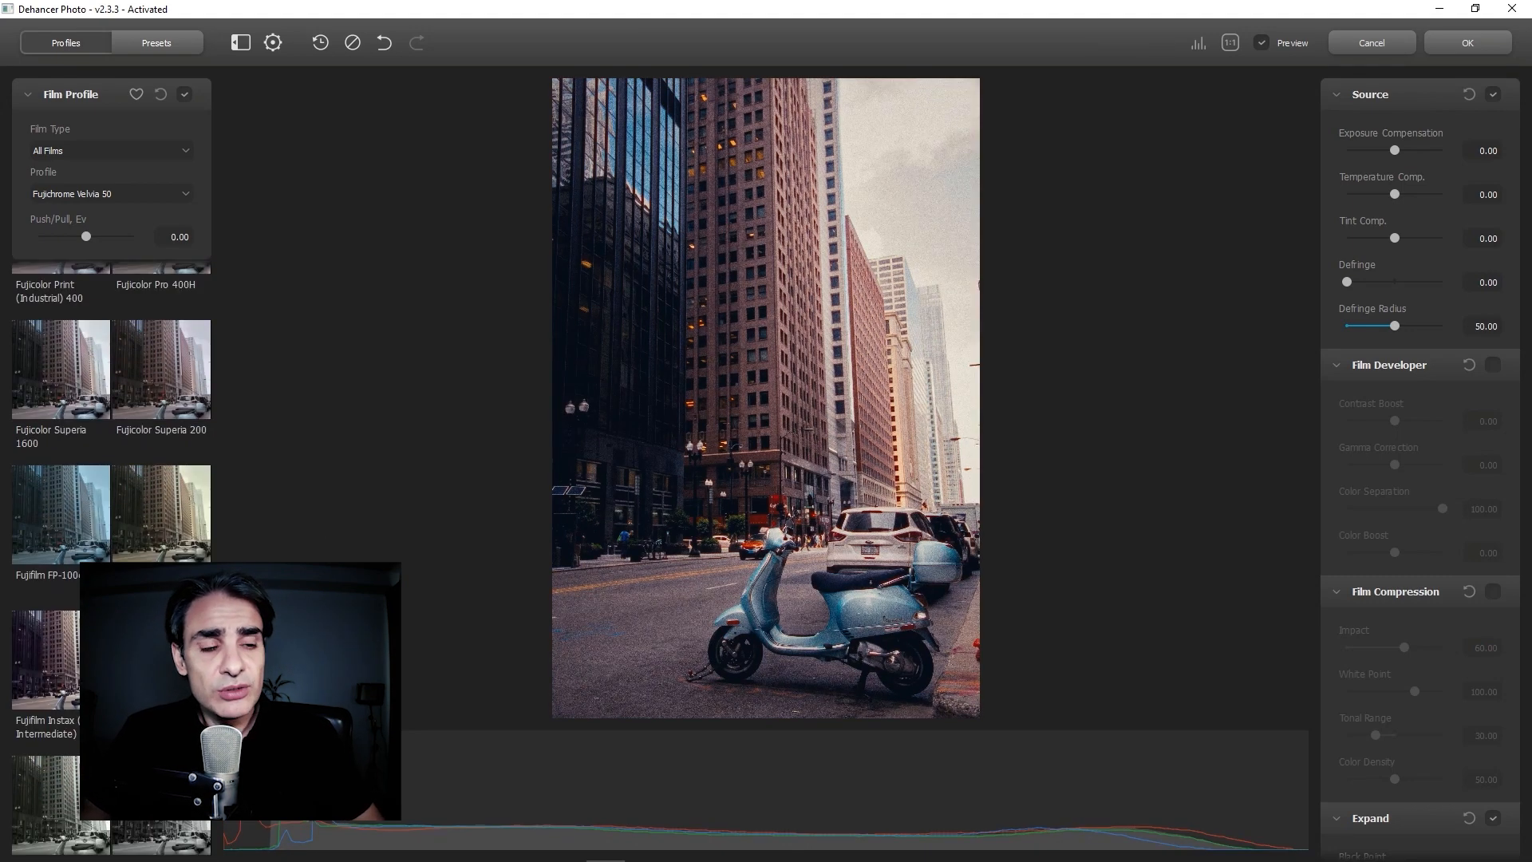
scroll(158, 594, down, 1)
click(160, 610)
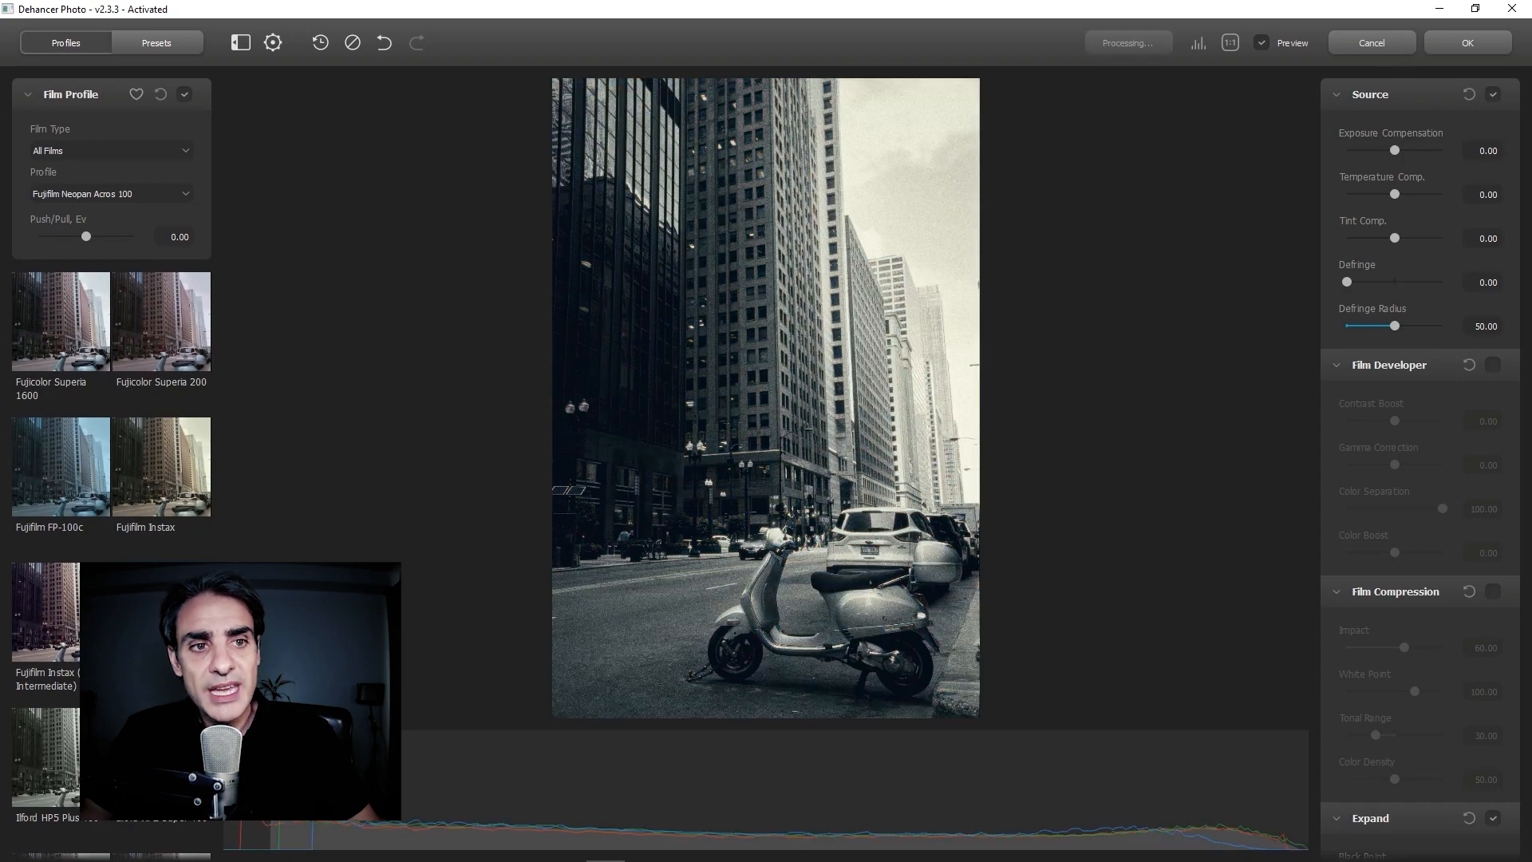
click(1463, 42)
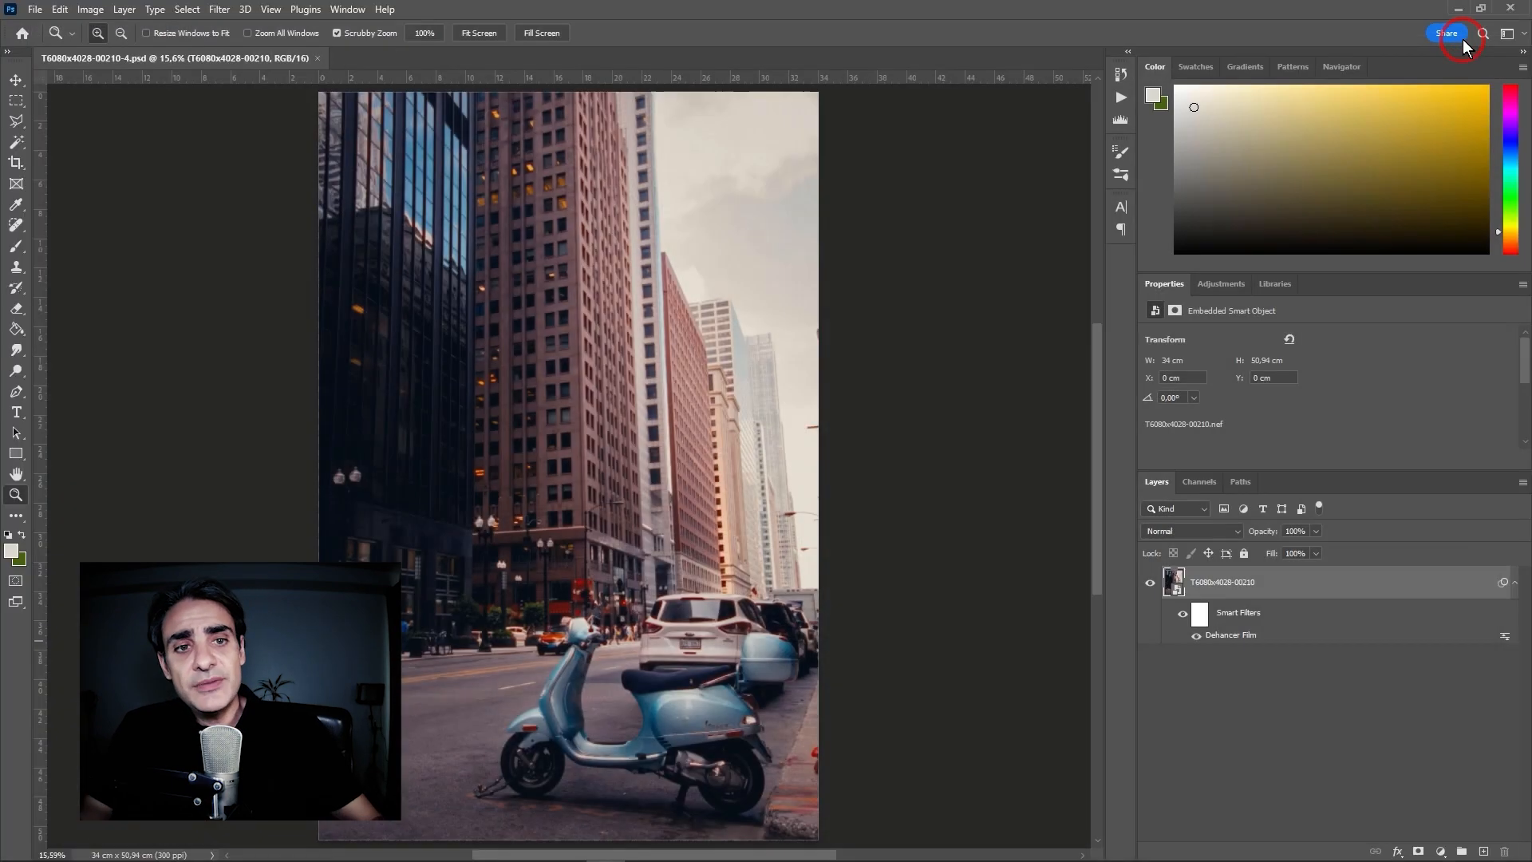
Open the Actions panel for the city photo document
click(350, 9)
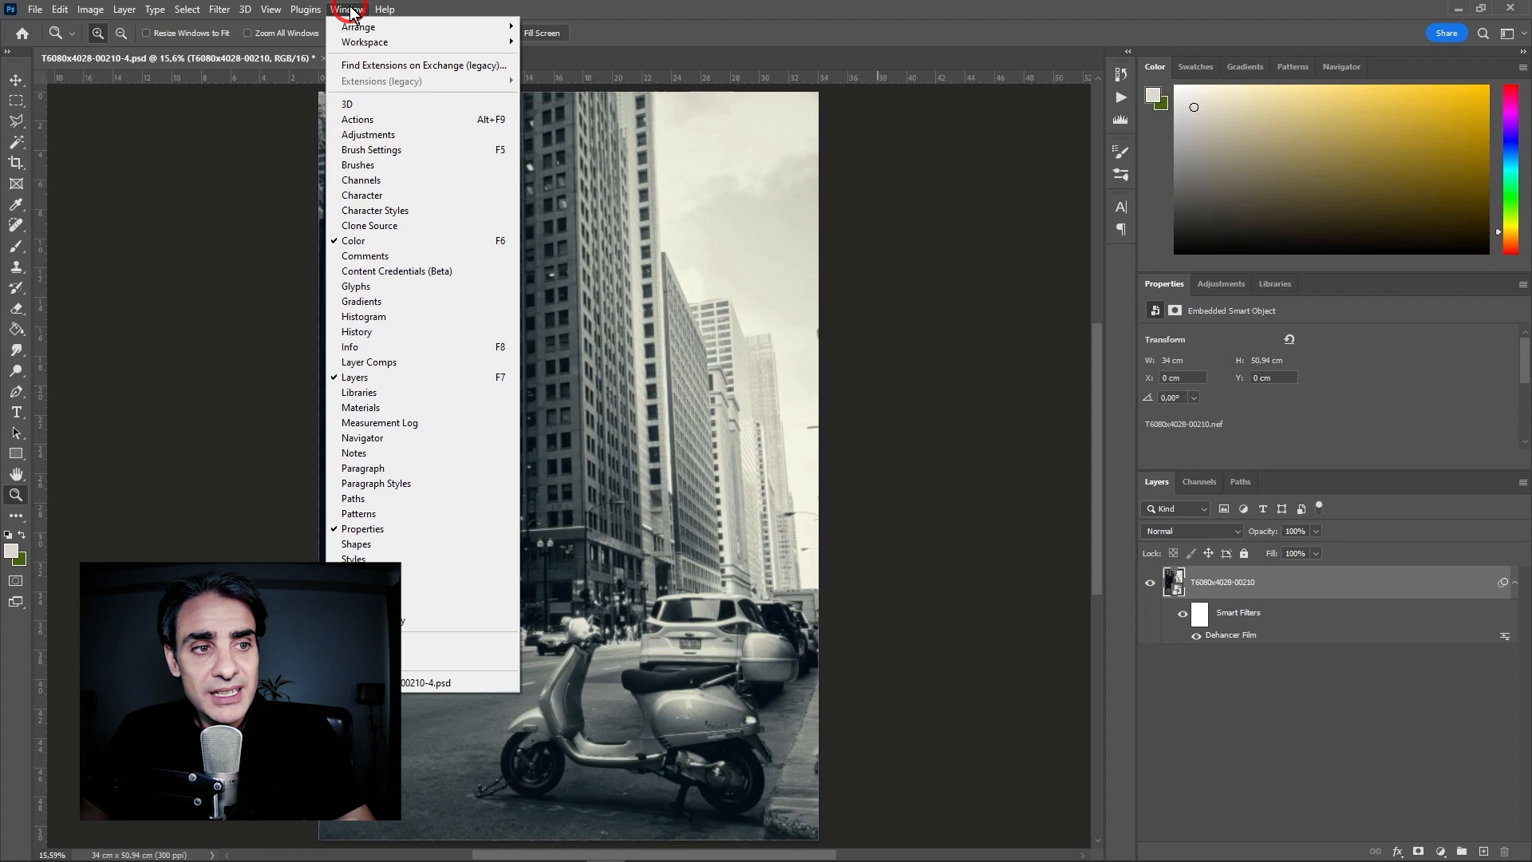
click(404, 118)
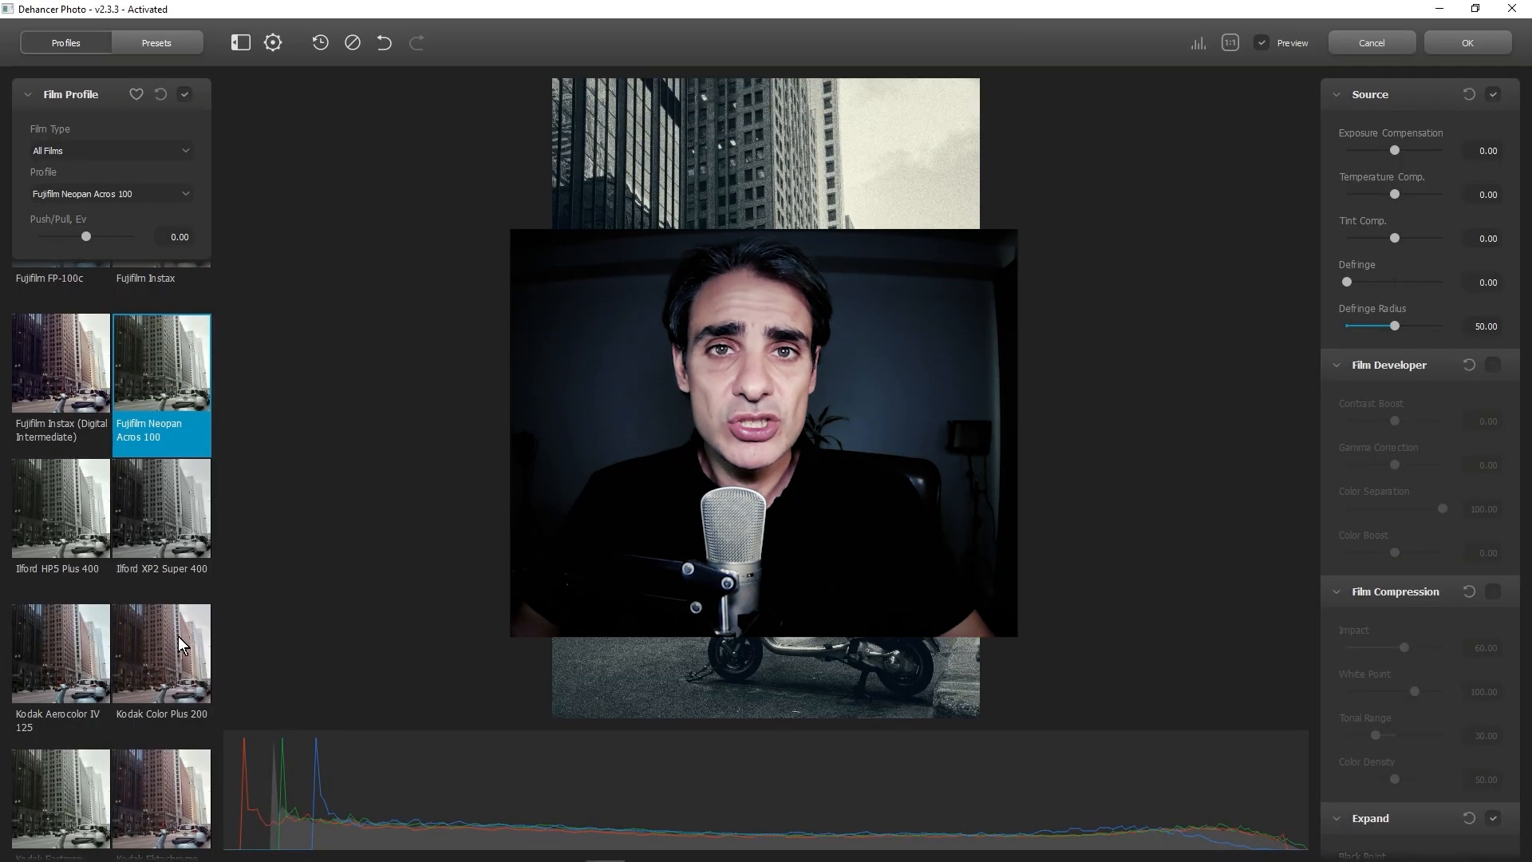
Try the Kodak Color Plus 200, Ektachrome E100 (2017), Gold 200 and Portra 160VC film profiles on the city photo
click(169, 636)
scroll(174, 651, down, 2)
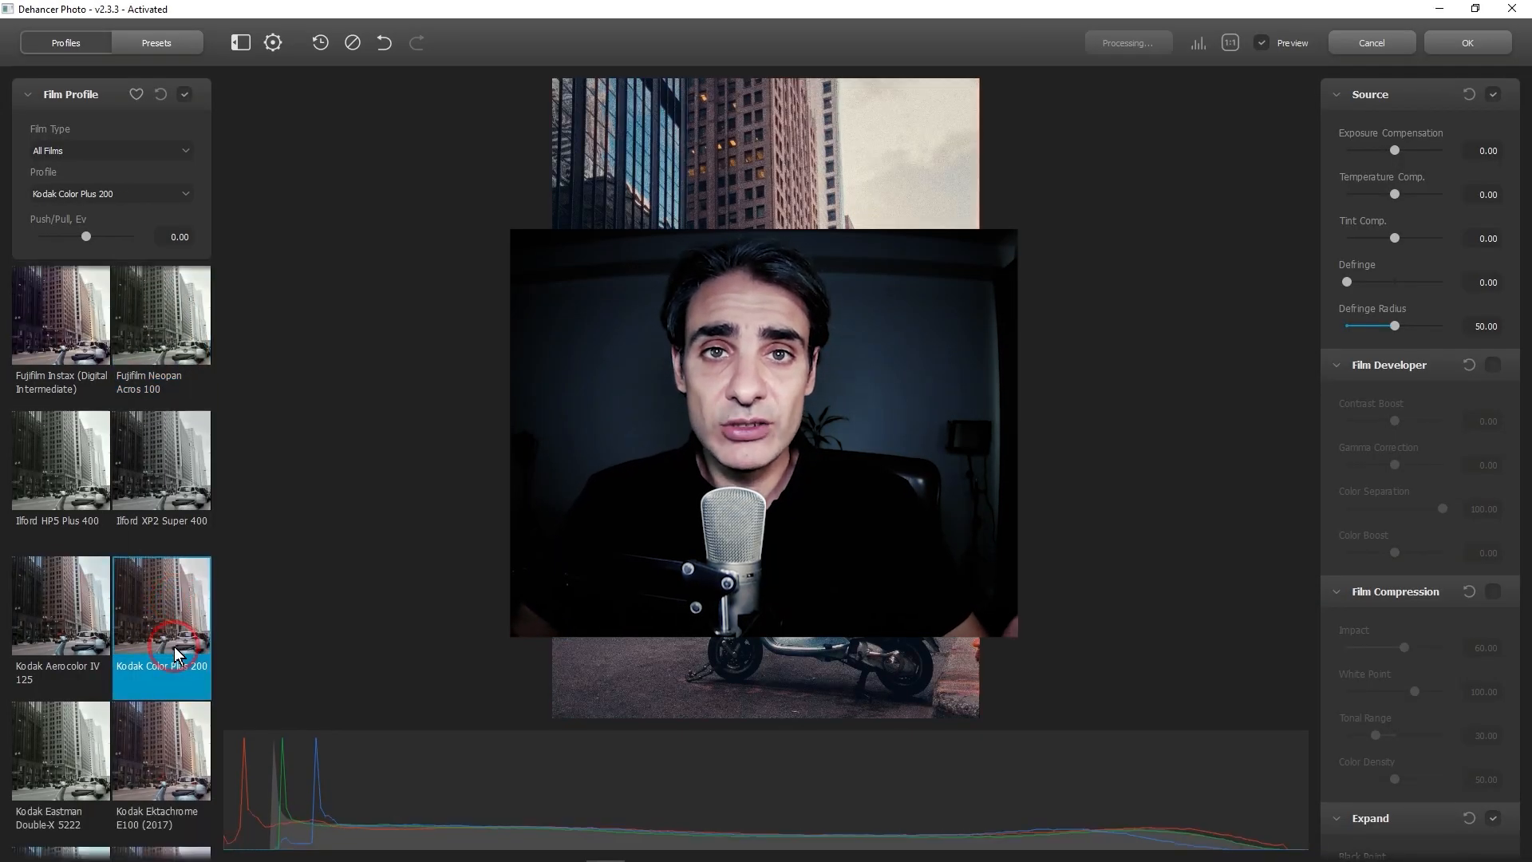
click(174, 630)
scroll(175, 662, down, 2)
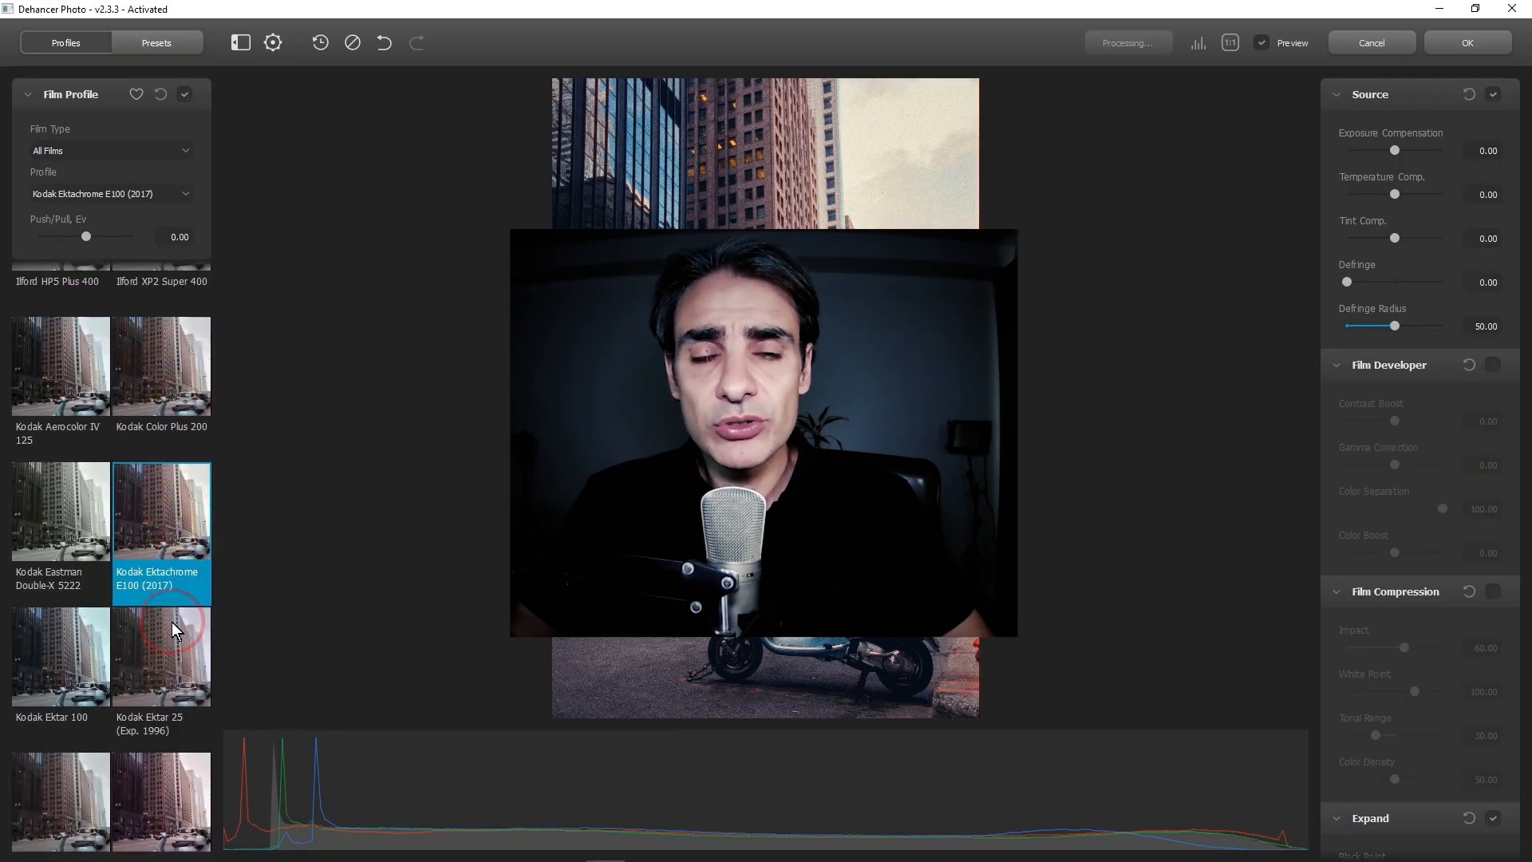
click(93, 694)
scroll(119, 702, down, 3)
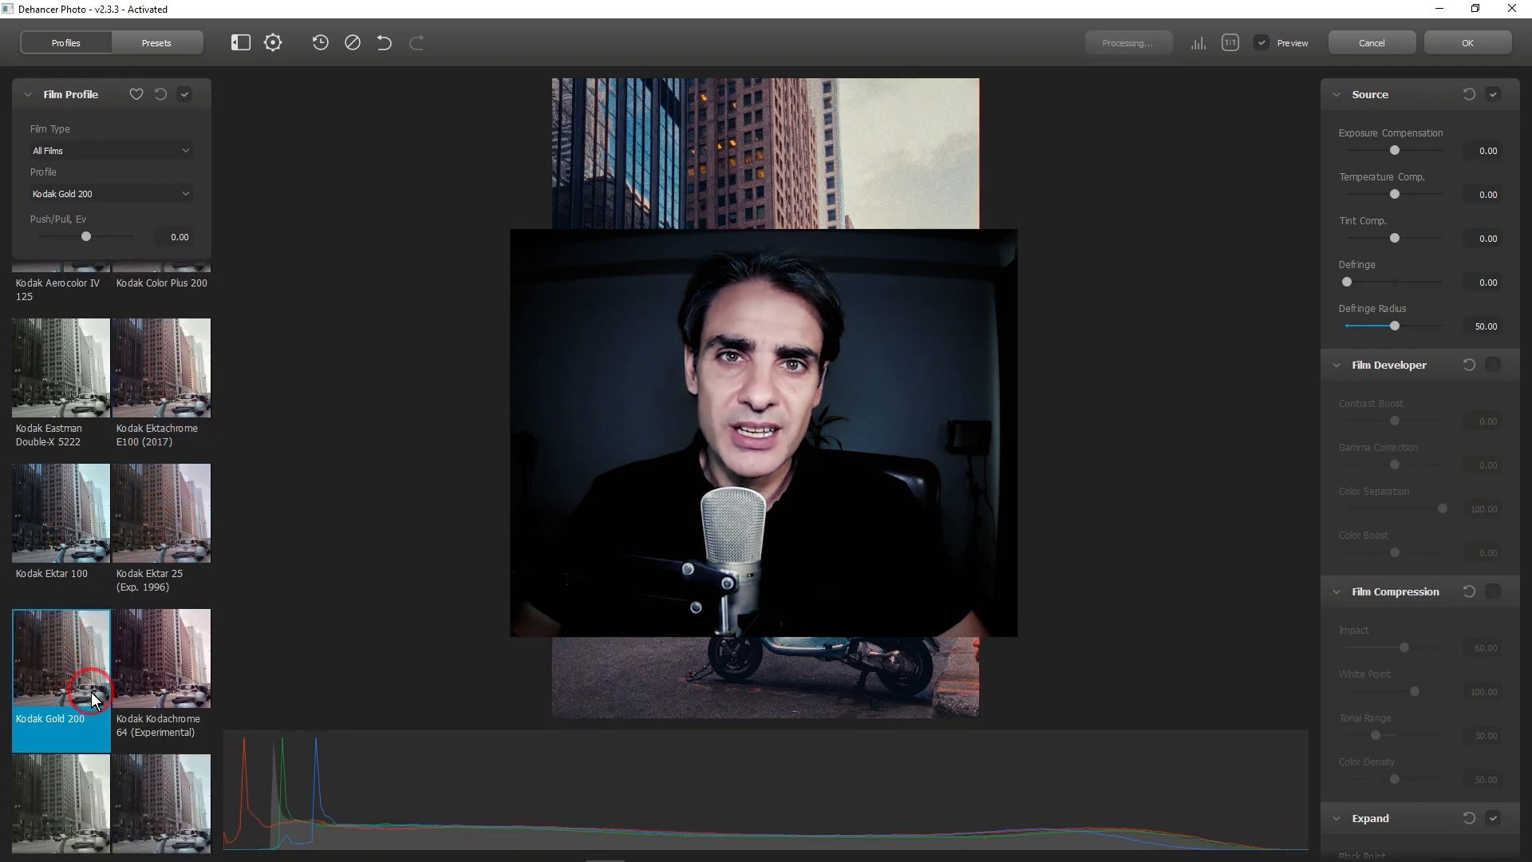
click(169, 748)
scroll(171, 753, down, 4)
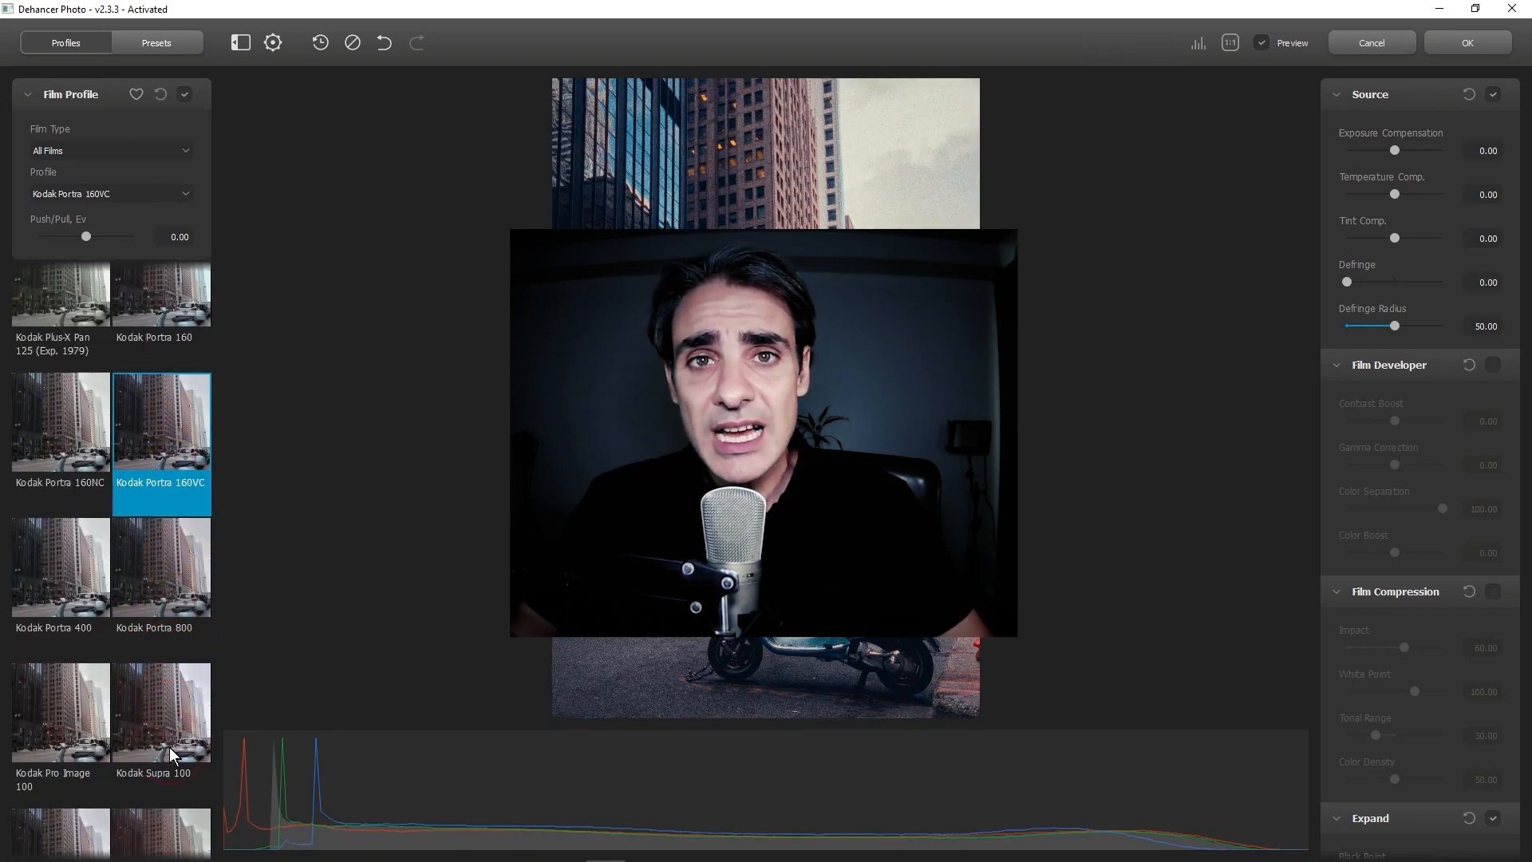
Try the Kodak Pro Image 100, Kodak Vision3 500T and Lomochrome Purple XR 100-400 film profiles on the city photo
click(87, 712)
scroll(120, 714, down, 2)
click(154, 718)
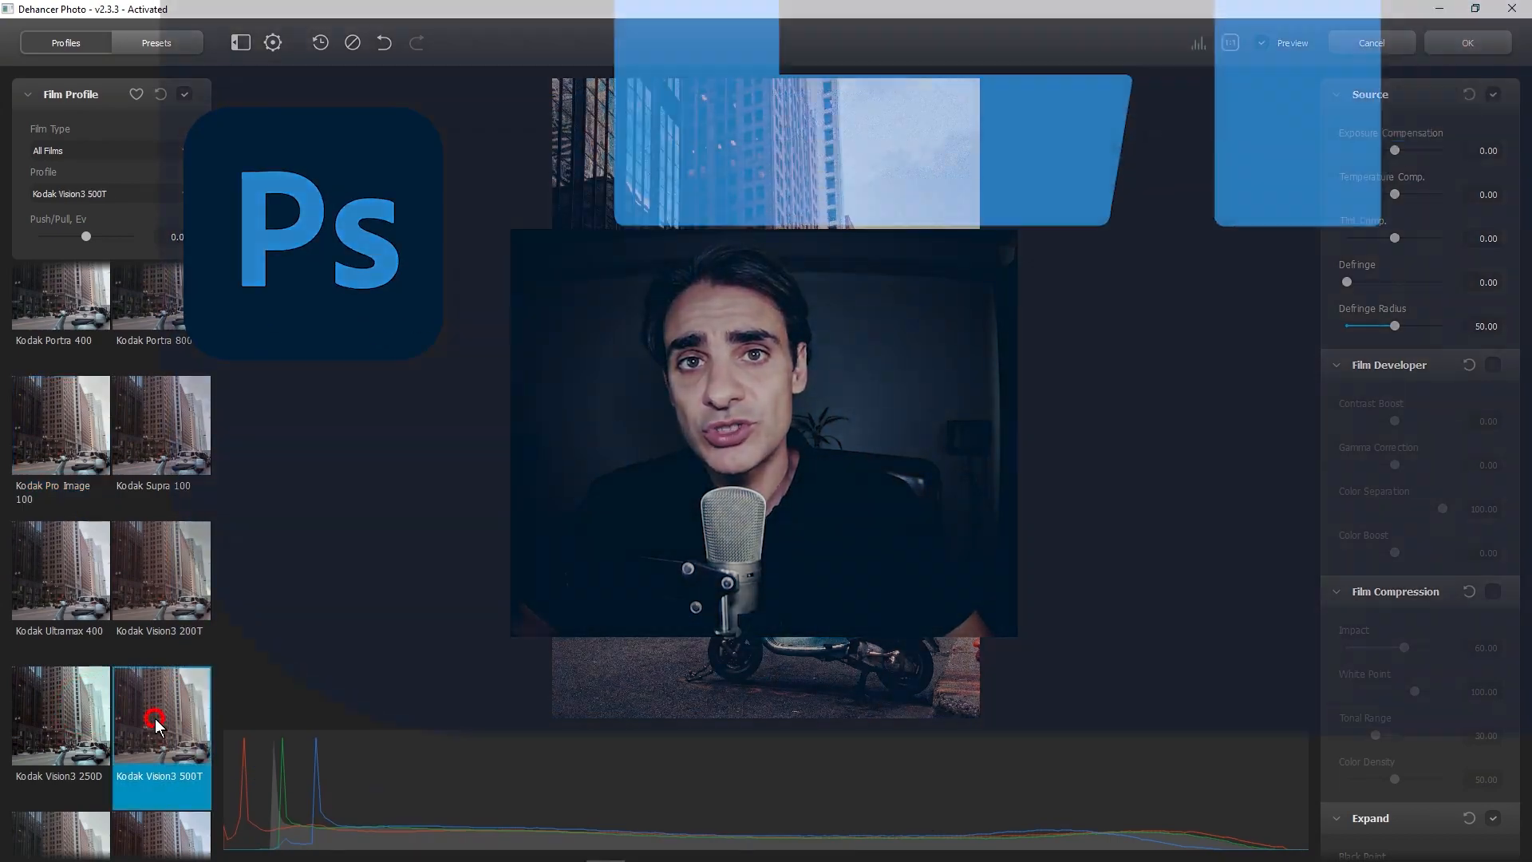
scroll(155, 722, down, 3)
scroll(155, 722, down, 3)
click(153, 692)
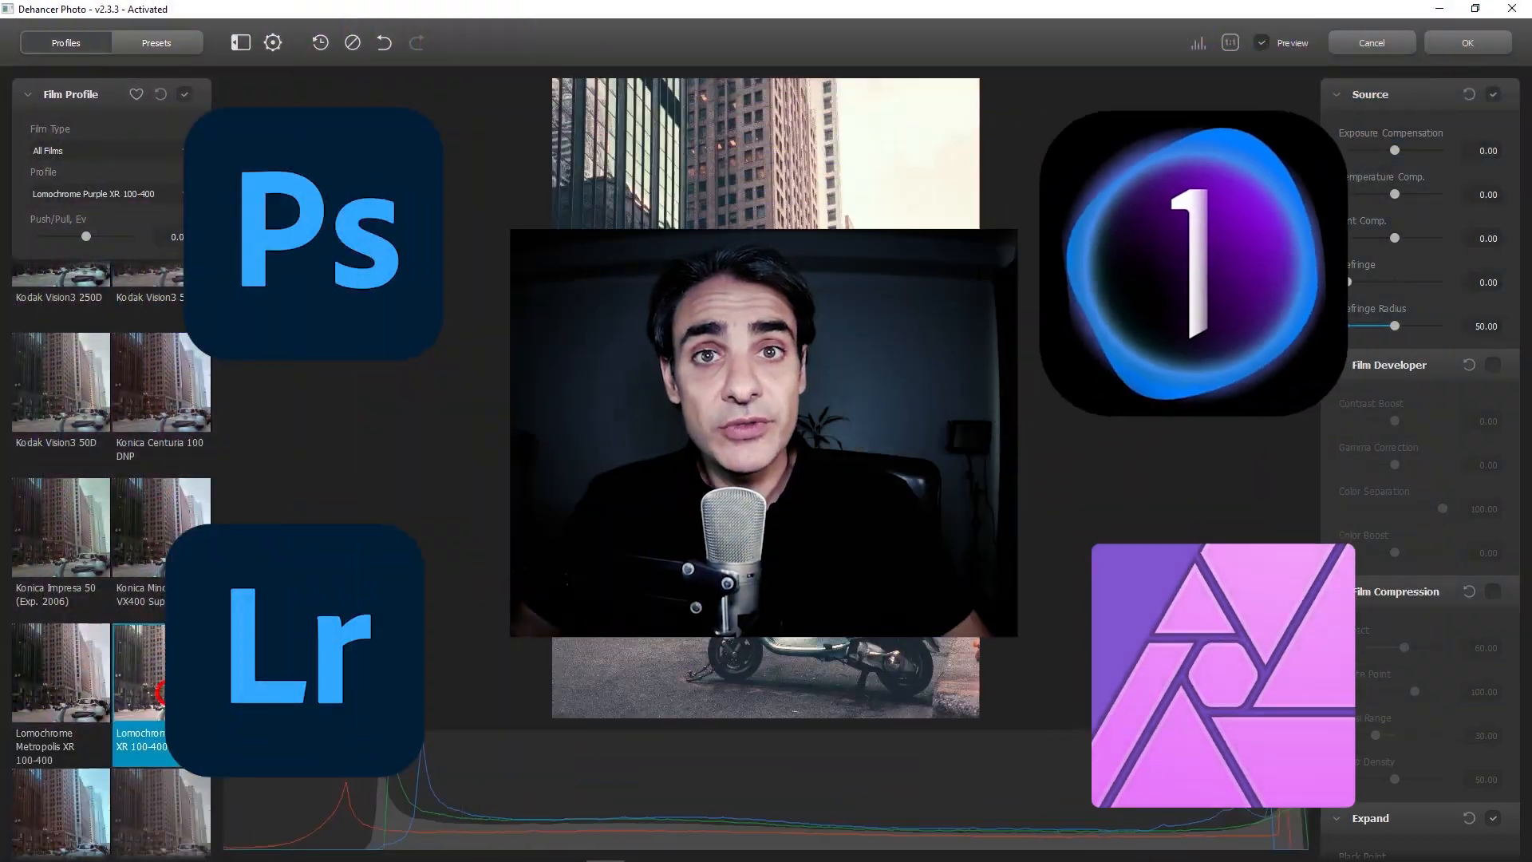
Try the Polaroid Type 100 Sepia, Rollei Ortho 25, Rollei CN200 and Adox Color Implosion 100 film profiles on the city photo
scroll(120, 694, down, 3)
click(95, 690)
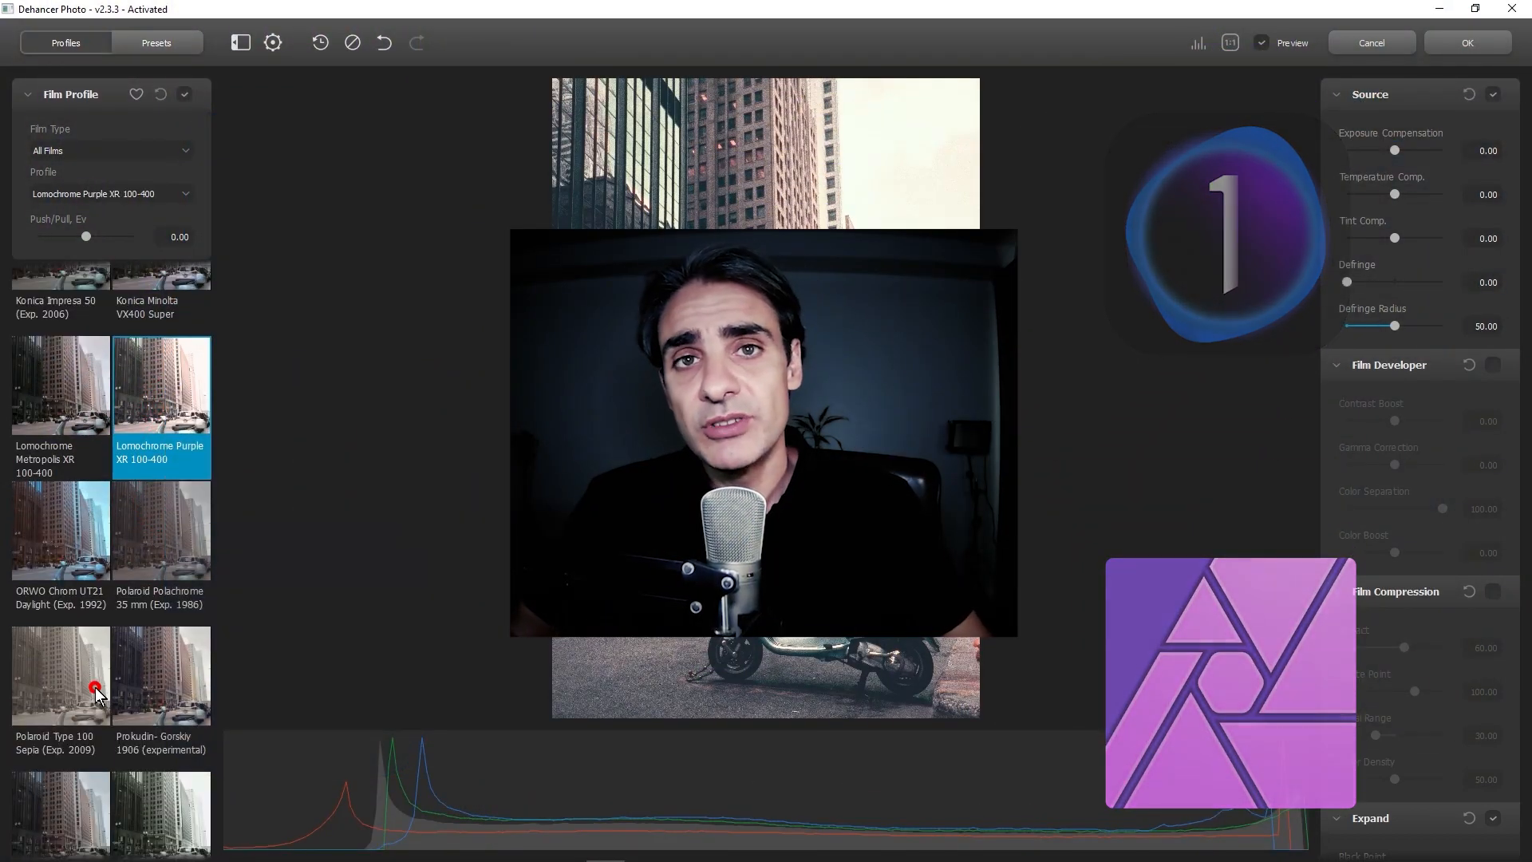
scroll(95, 691, down, 3)
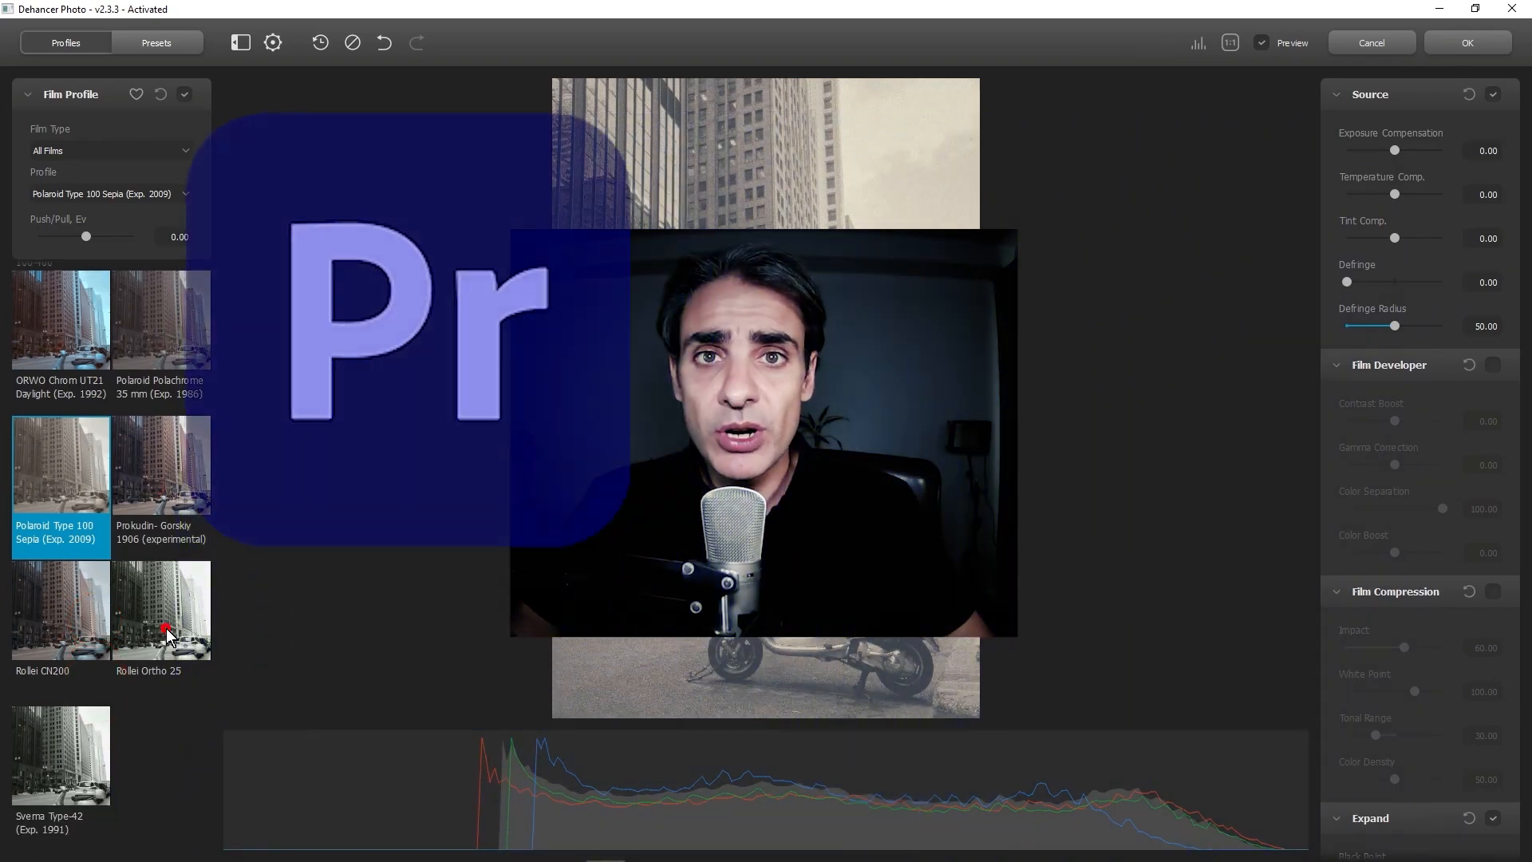
click(166, 630)
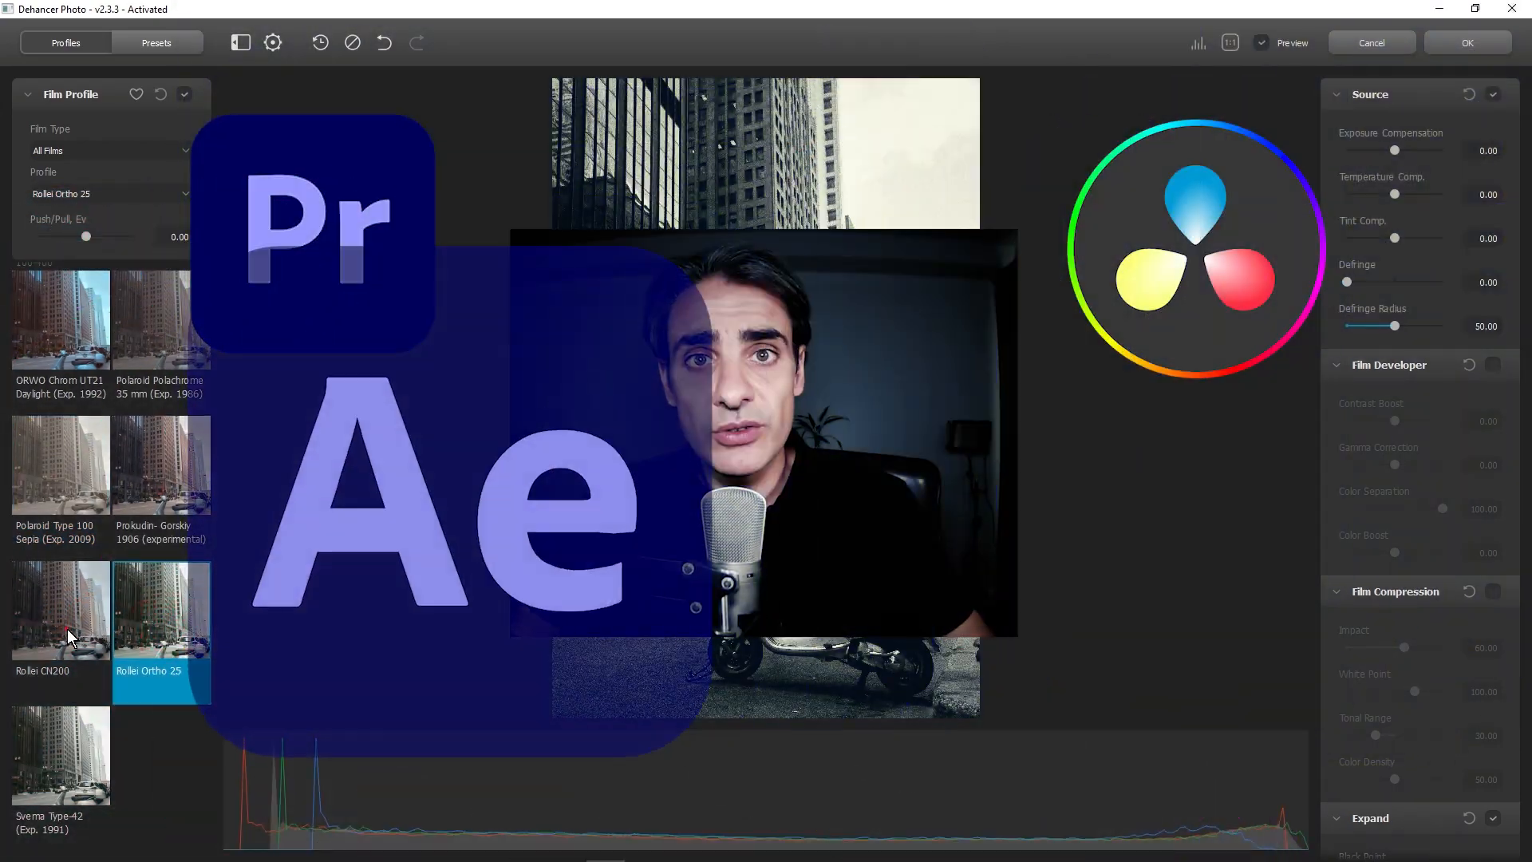
click(67, 633)
scroll(111, 517, up, 4)
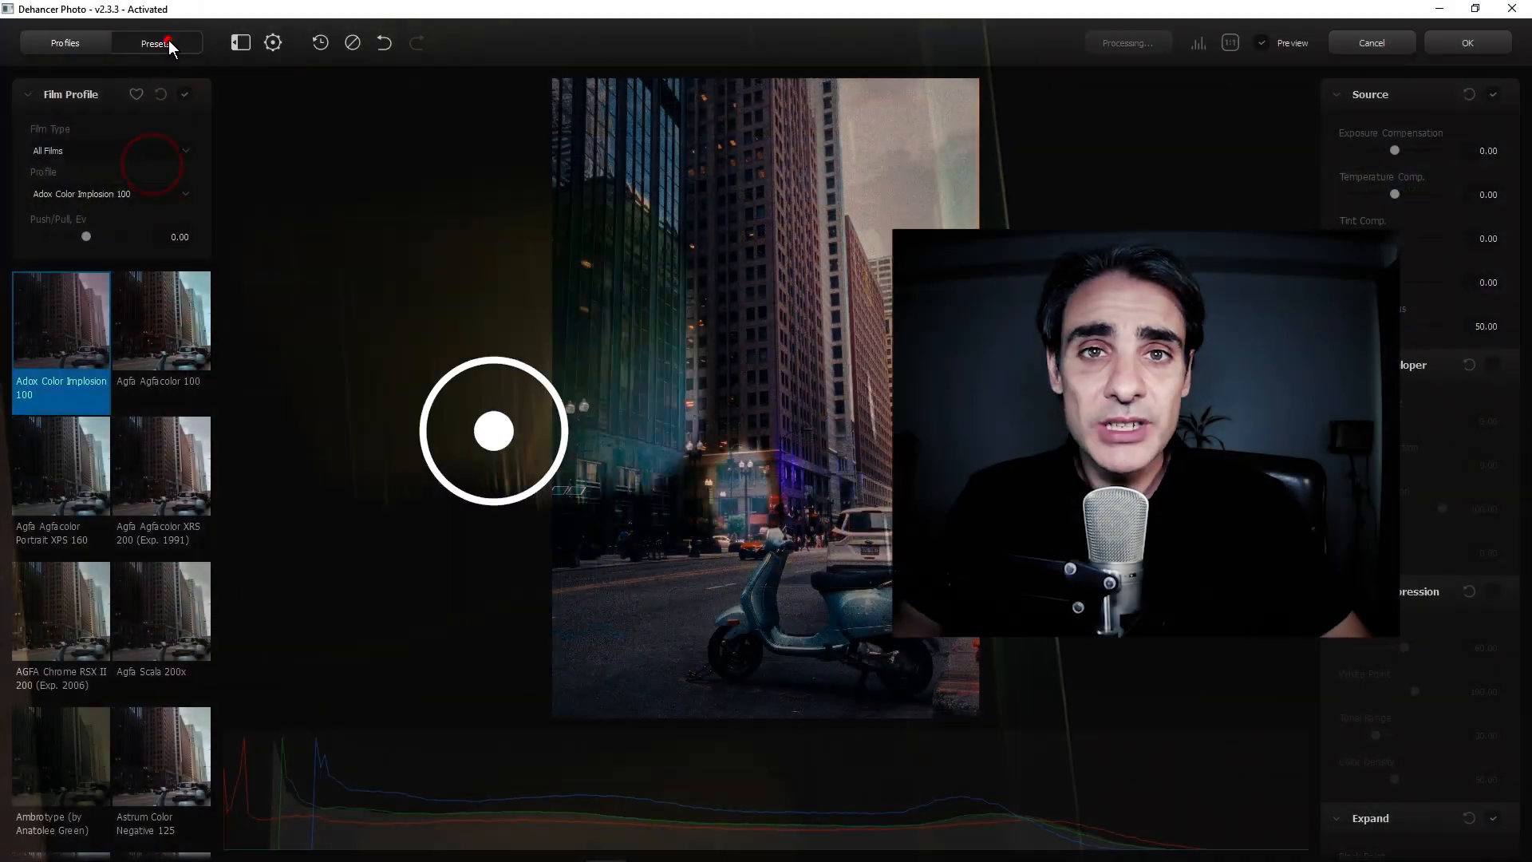
Show the My Presets collection and compare the Last Edits version of the city photo with the Original
click(166, 41)
click(150, 126)
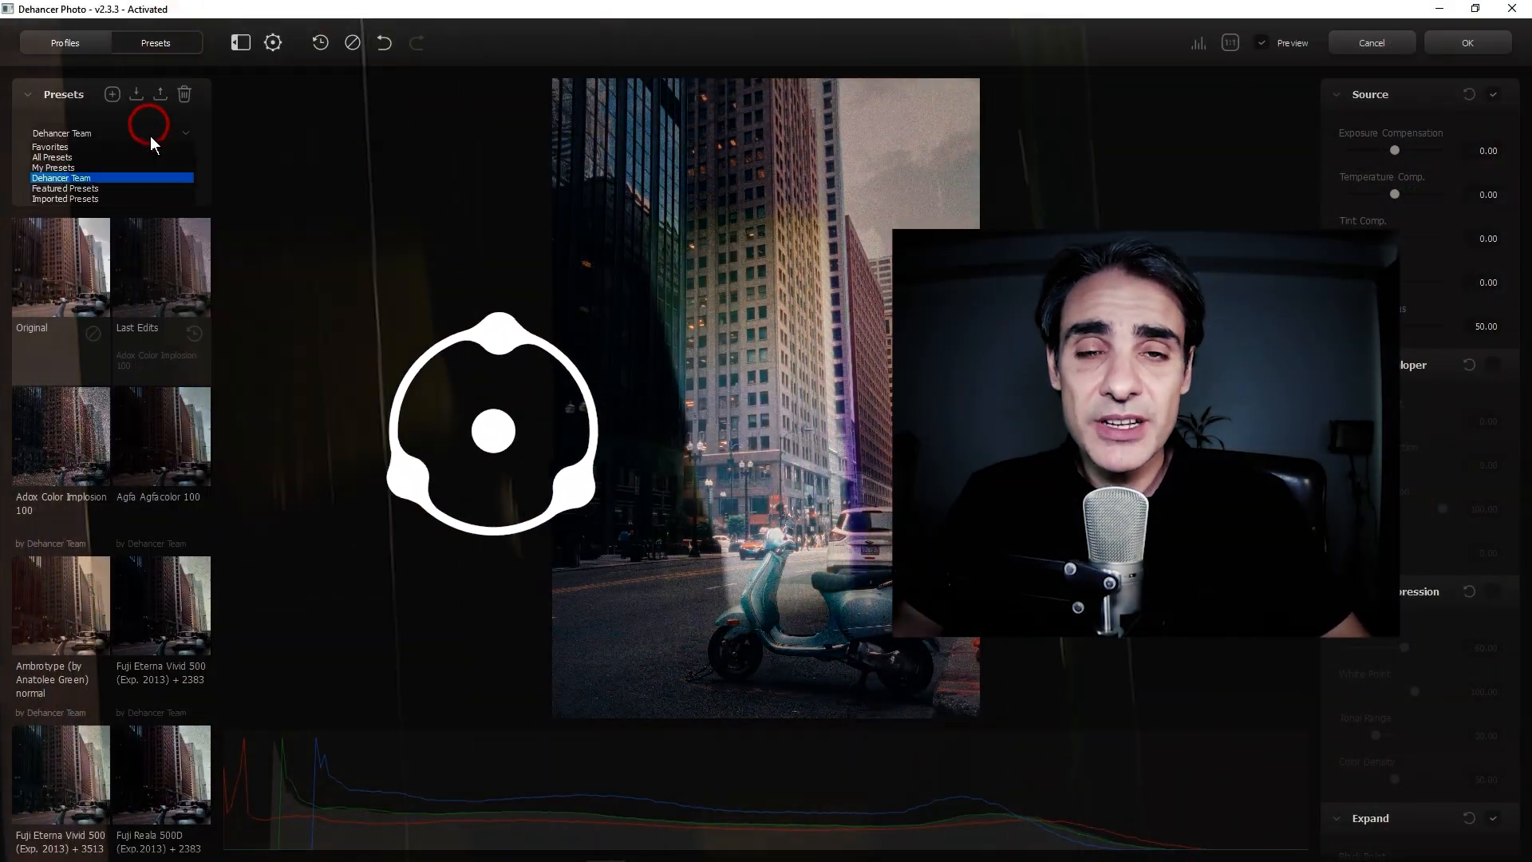
click(155, 169)
click(170, 352)
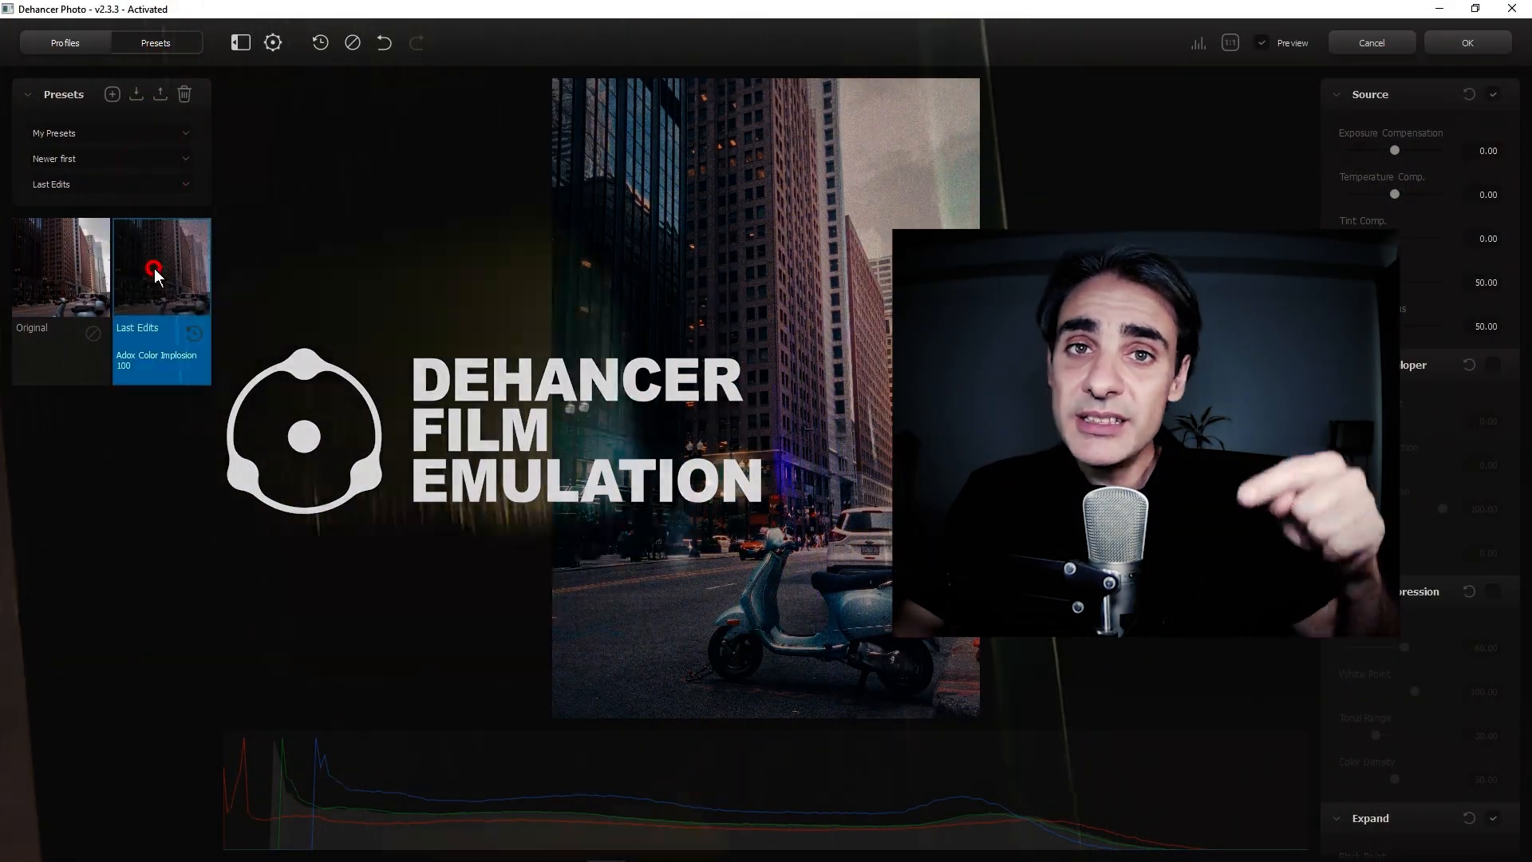
click(43, 295)
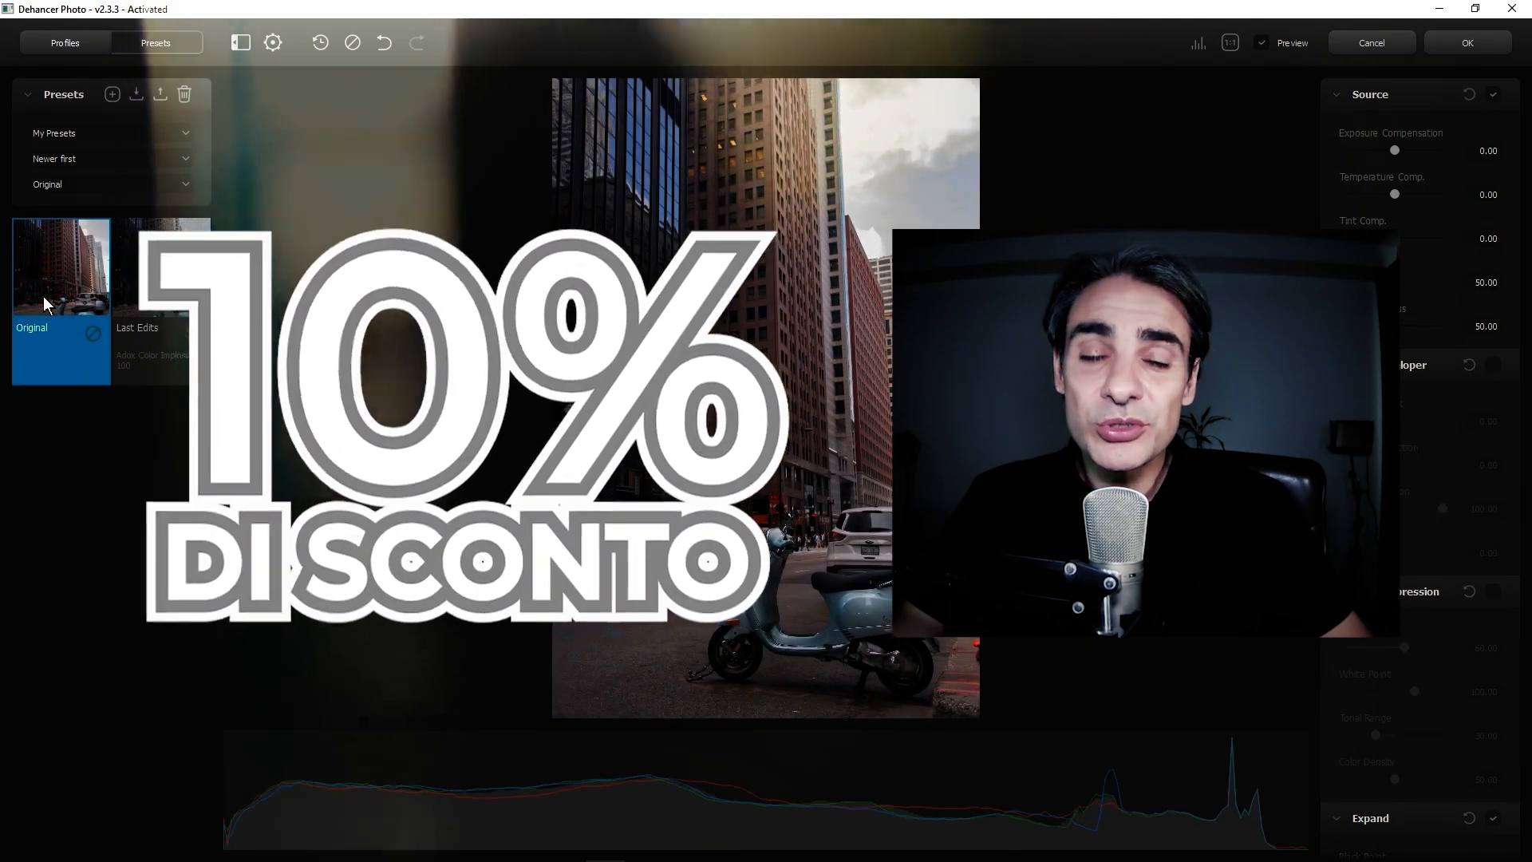
Show All Presets and apply the first Adox Color Implosion 100 preset to the city photo
click(108, 130)
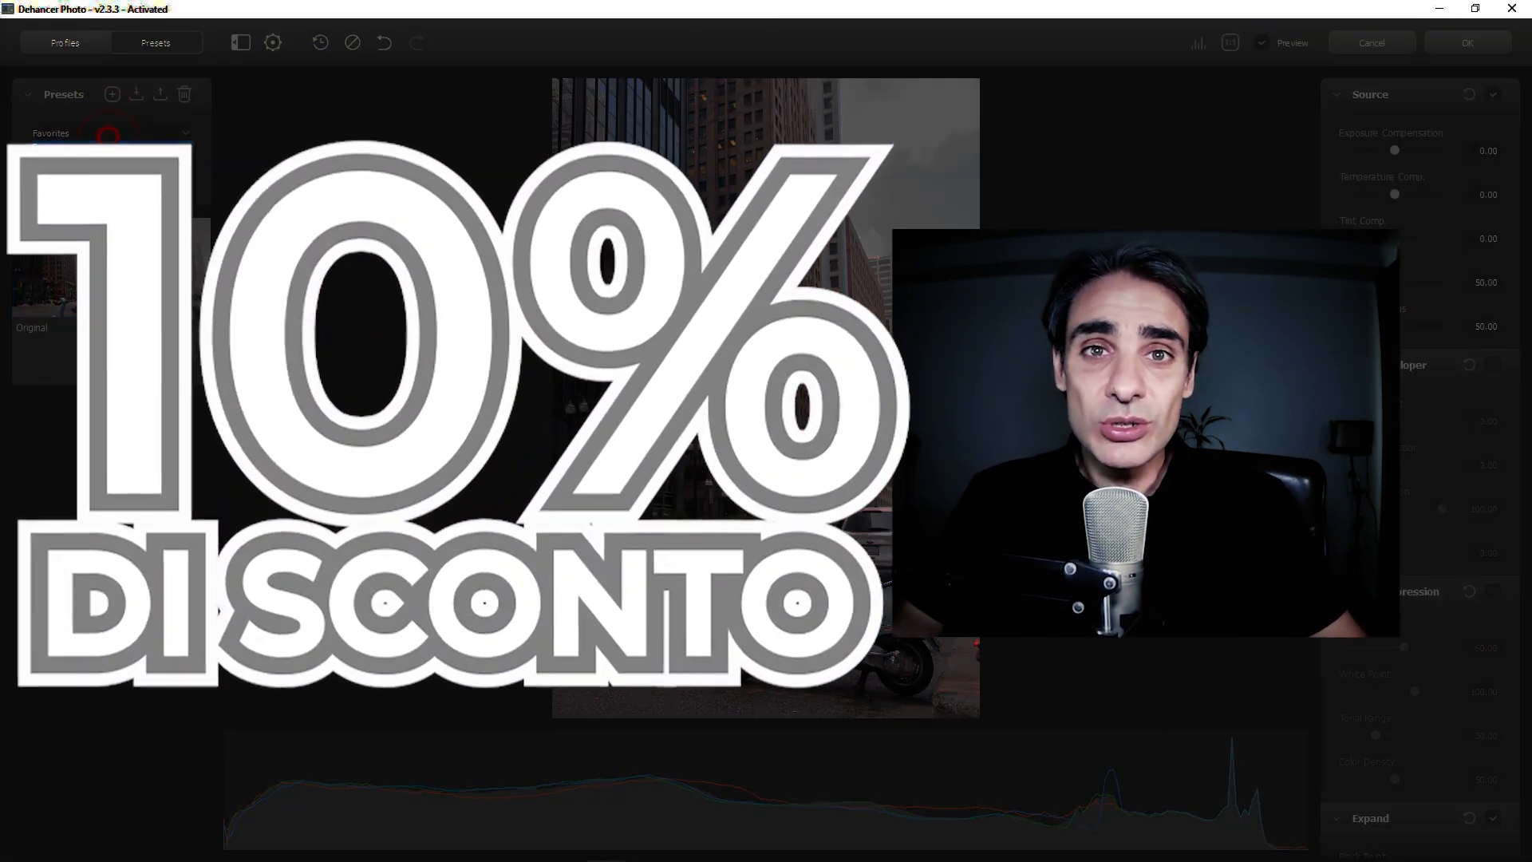
click(109, 157)
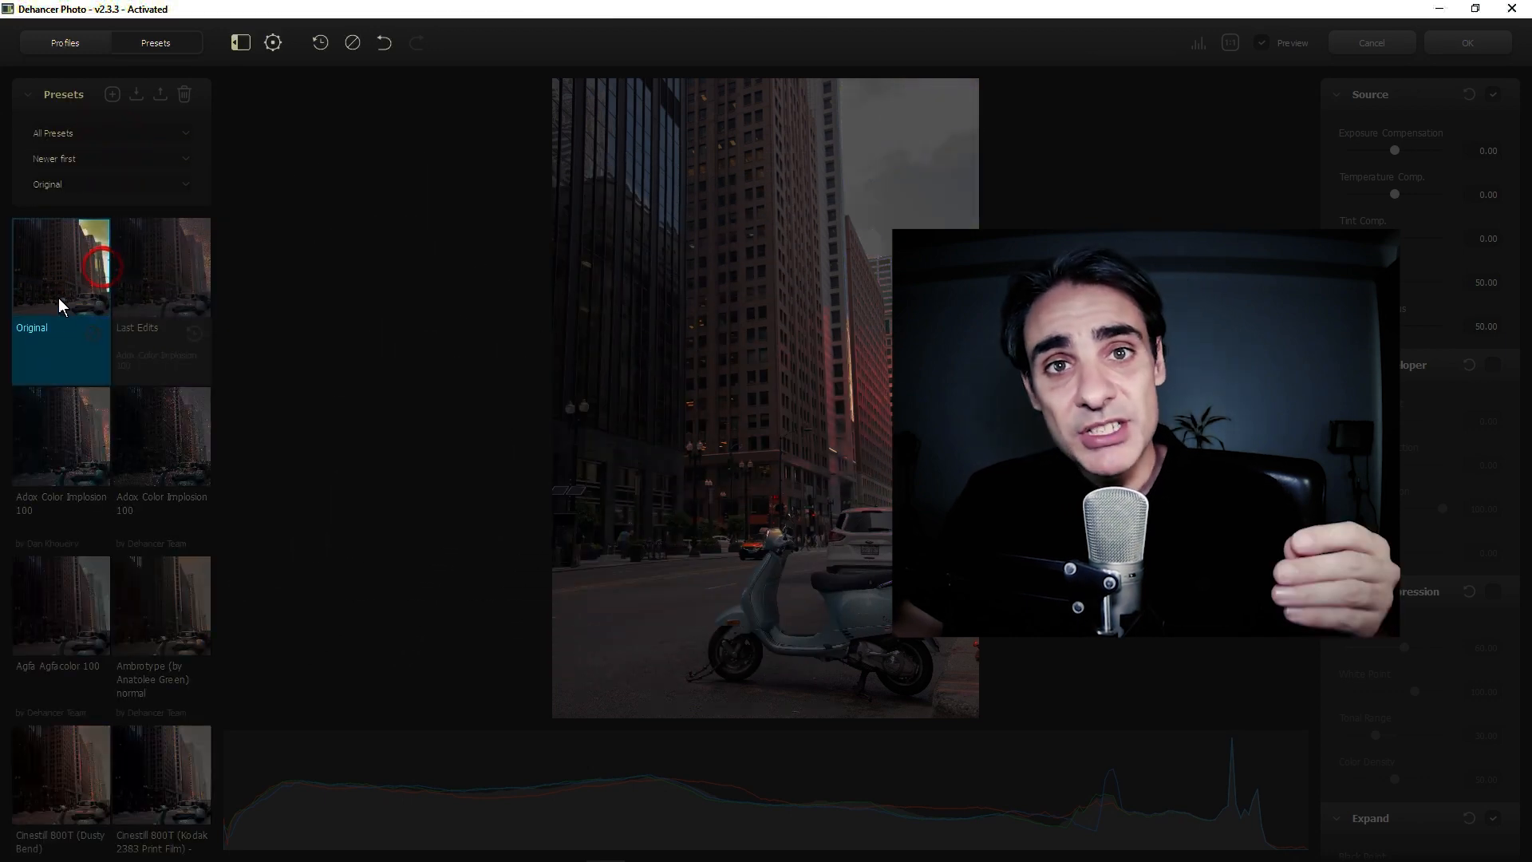
click(60, 443)
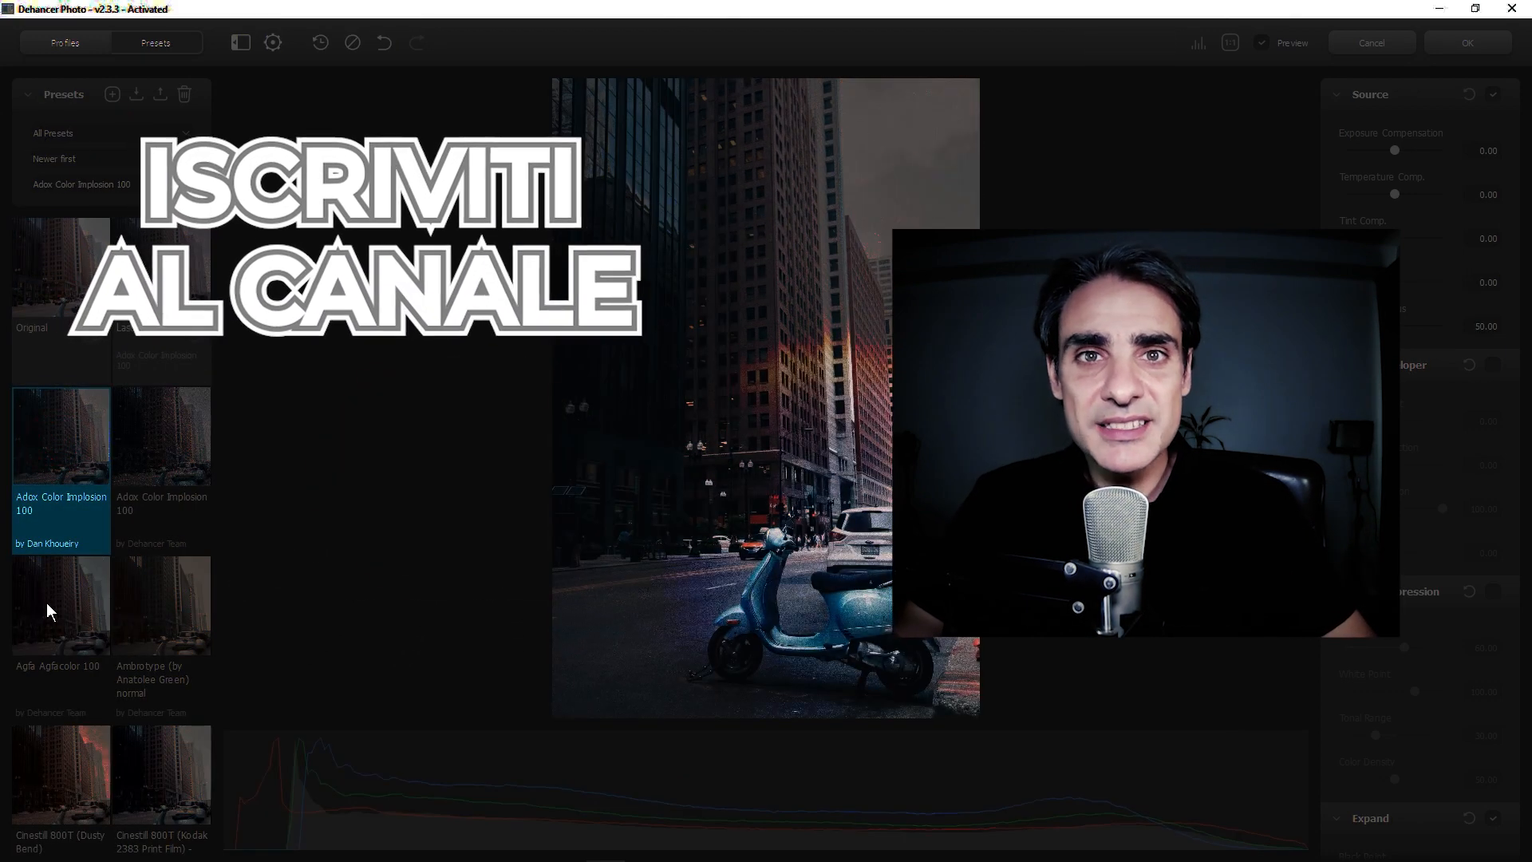